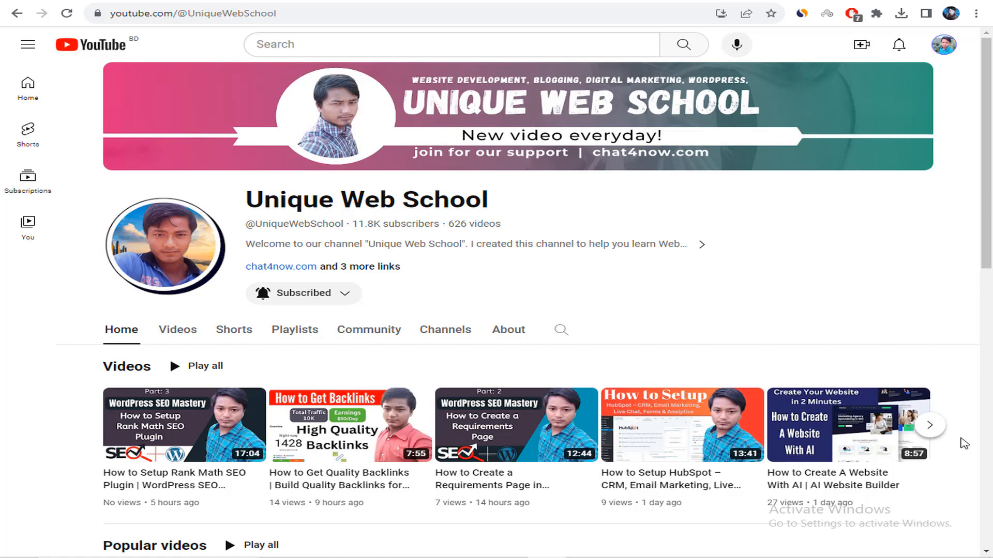
- Switch to the okaywiki.com site and start a new post from the posts list in its WordPress admin
left_click(342, 1)
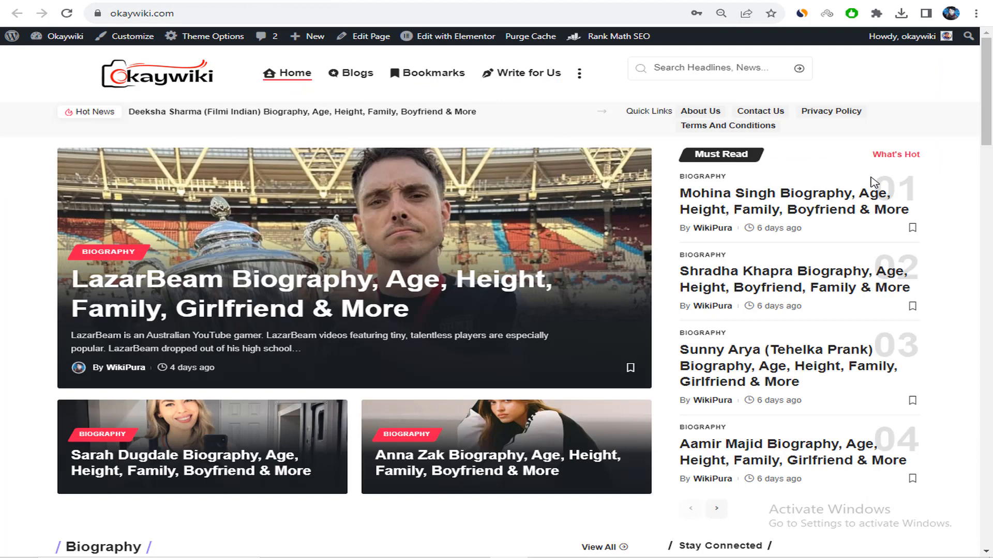
left_click(73, 37)
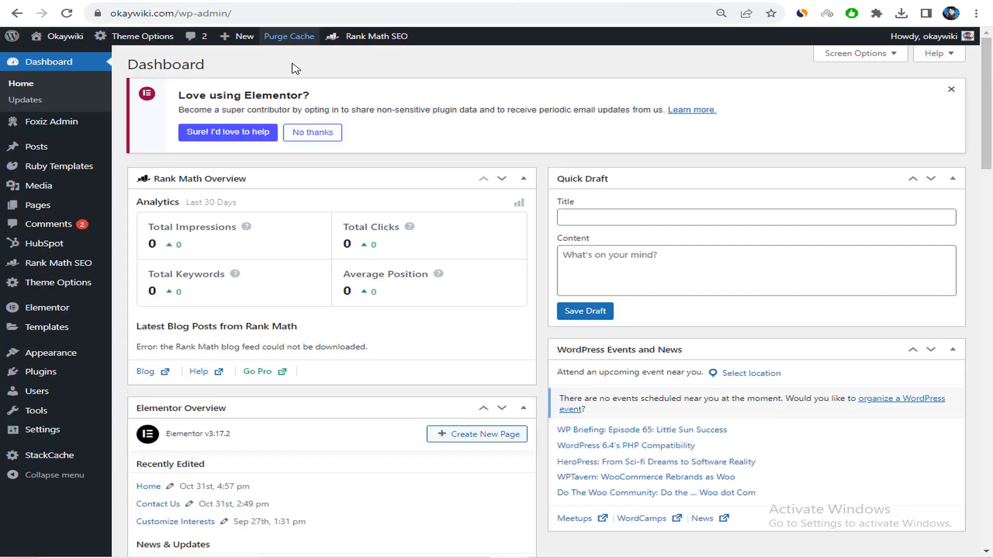
mouse_move(58, 155)
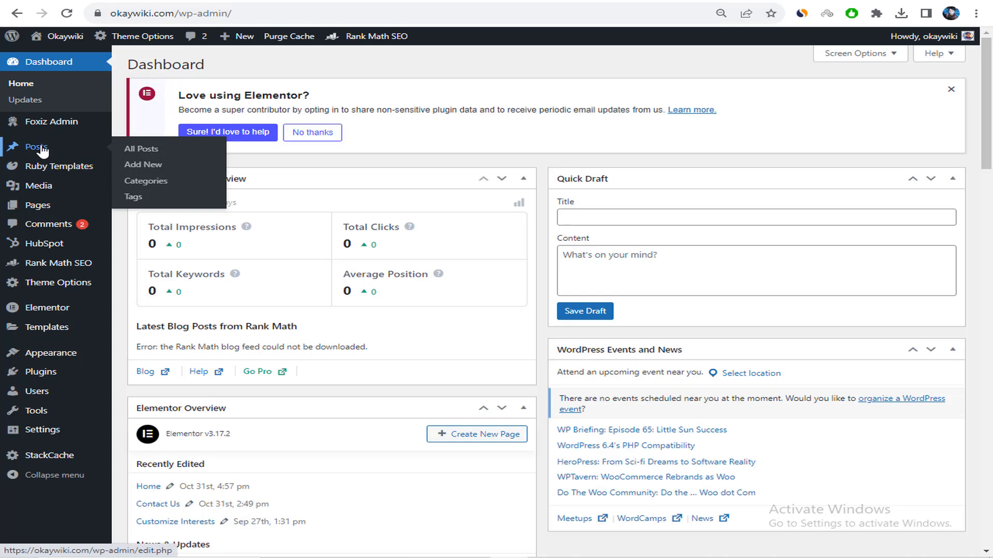
left_click(138, 149)
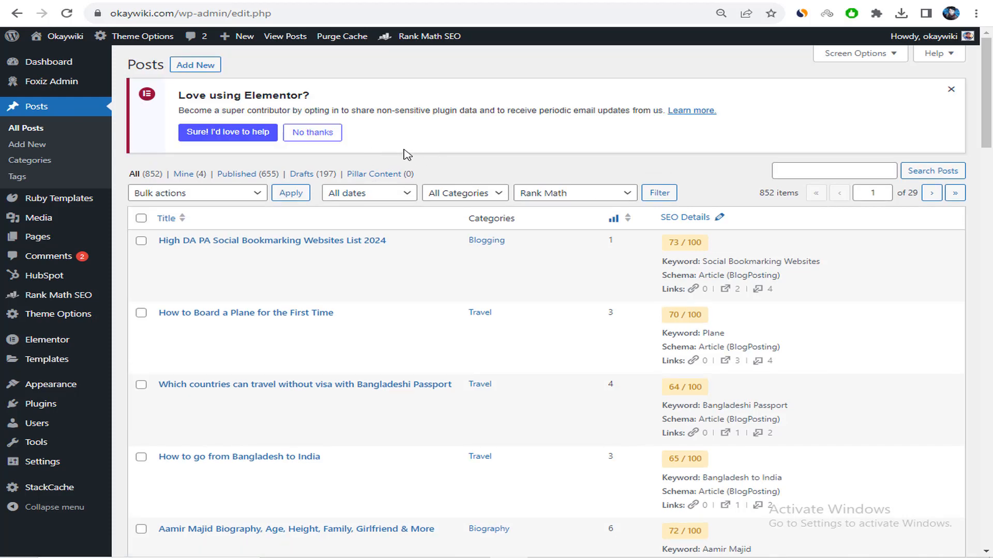
left_click(205, 64)
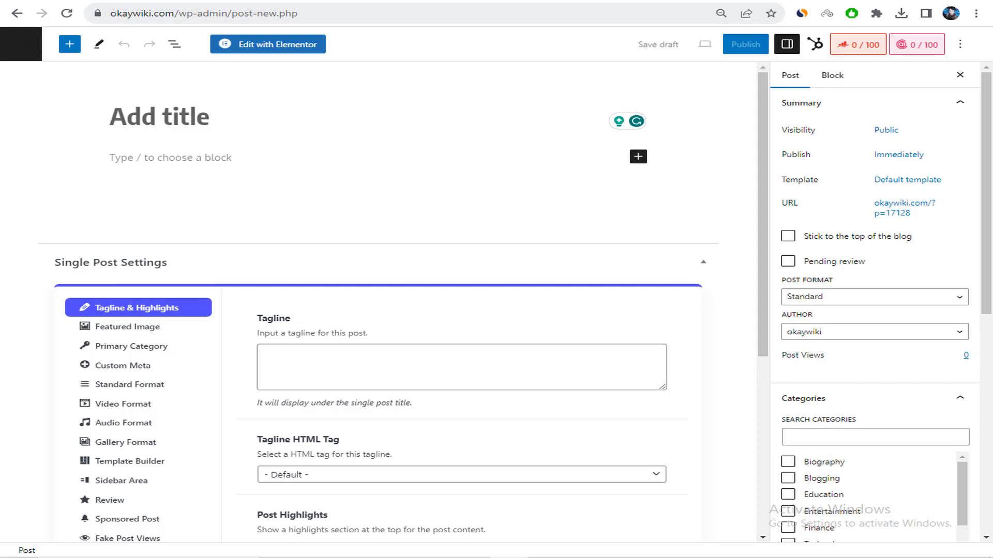
- Copy the title "Top 10 Tourist places to visit in Bangladesh" from the Google Docs article into the new post's title
left_click(433, 1)
left_click_drag(221, 188, 448, 219)
key("ctrl+c")
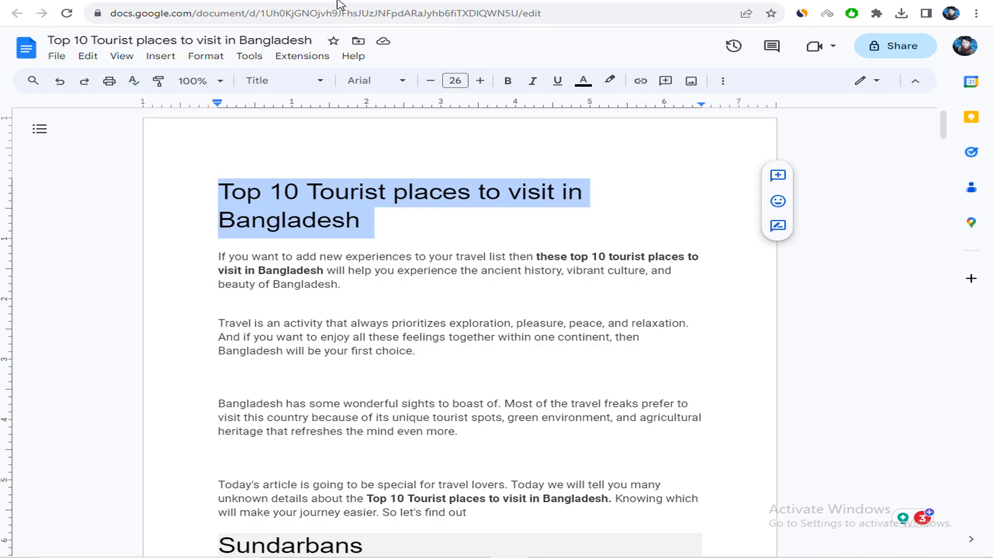
left_click(341, 4)
left_click(234, 129)
key("ctrl+v")
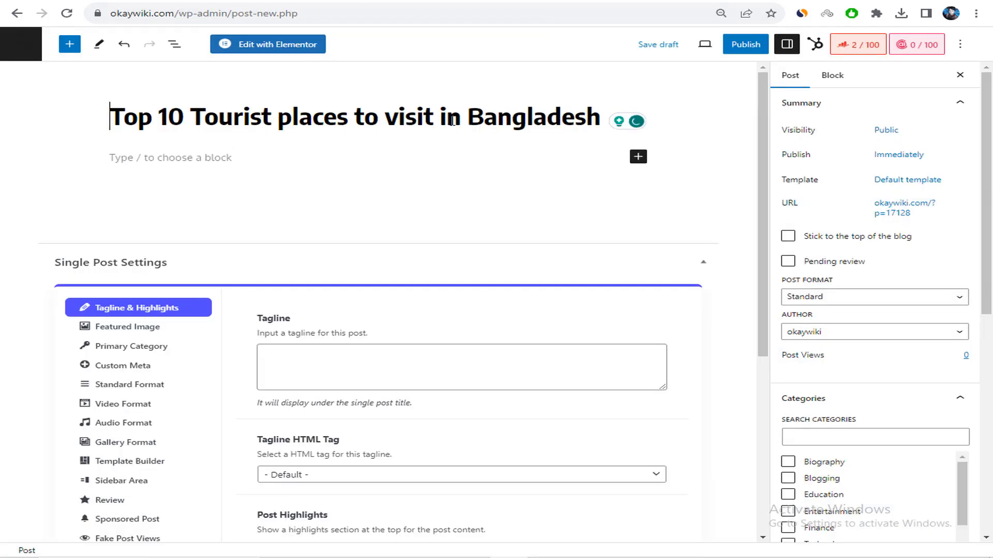
left_click(602, 119)
- Copy the whole article body from the Google Docs document, from the introduction through Kuakata, into the post content below the title
left_click(431, 1)
left_click(311, 285)
left_click_drag(212, 255, 466, 344)
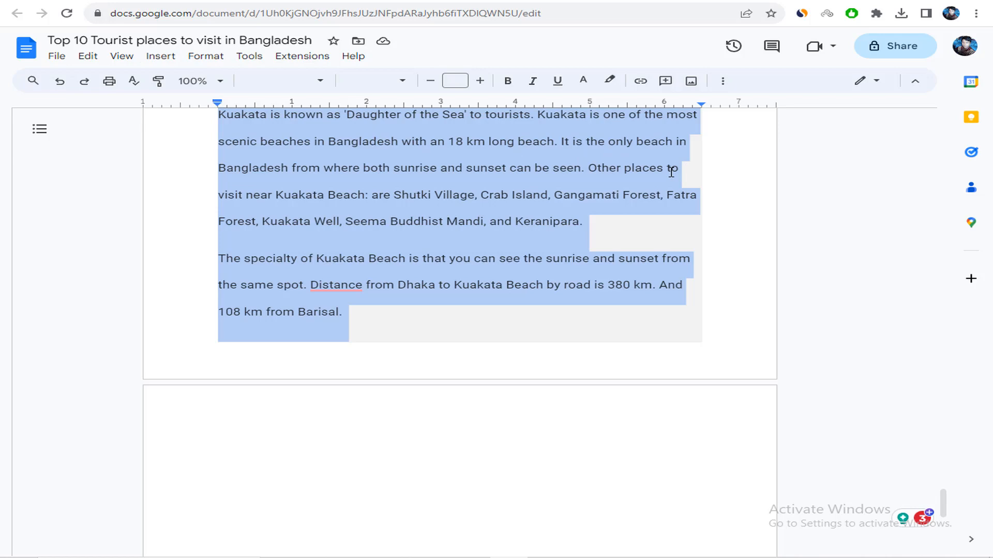
key("ctrl+Tab")
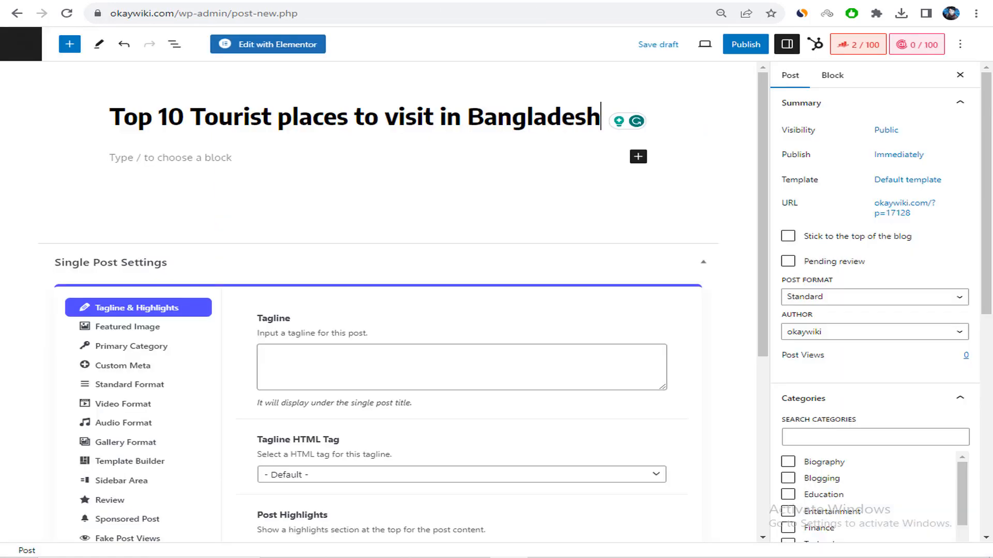
left_click(173, 162)
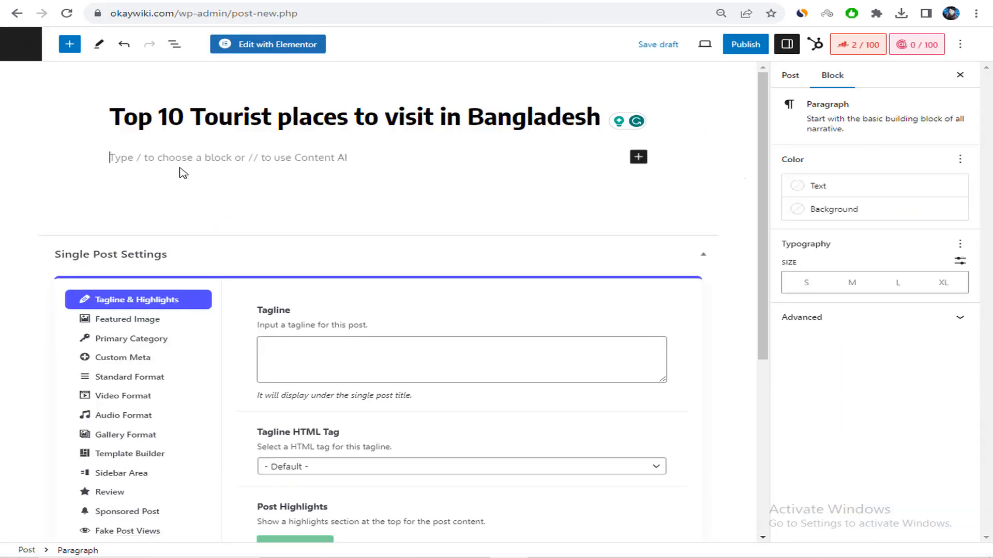
key("ctrl+v")
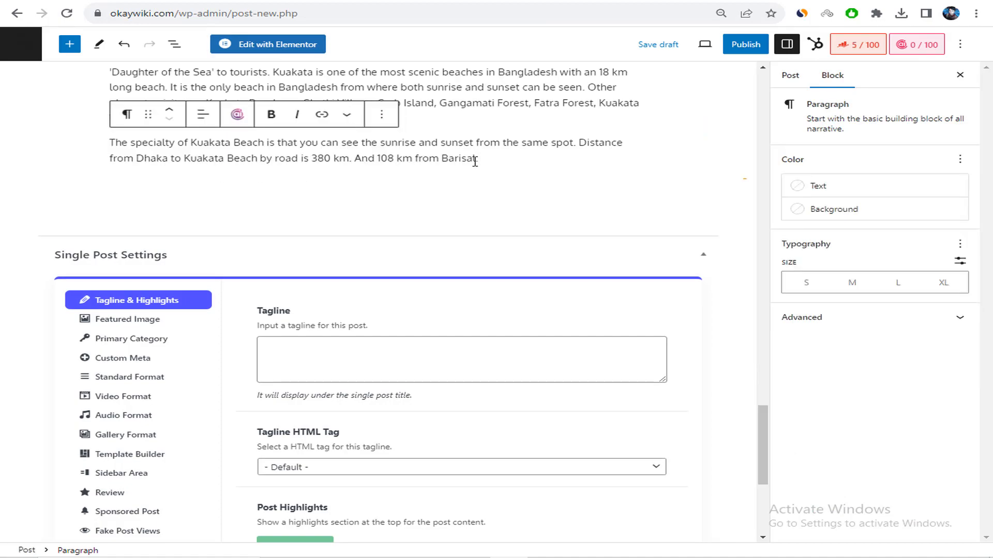
- Preview the post in a new tab, examine its title and body text down to the Kuakata section, and return to the editor
scroll(313, 190, "up", 5)
scroll(301, 234, "up", 8)
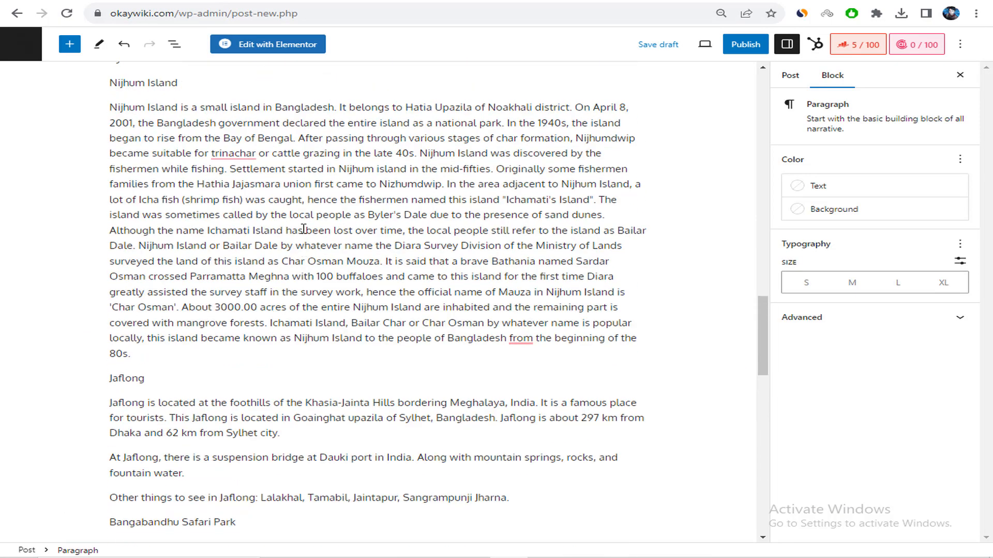
scroll(304, 229, "up", 14)
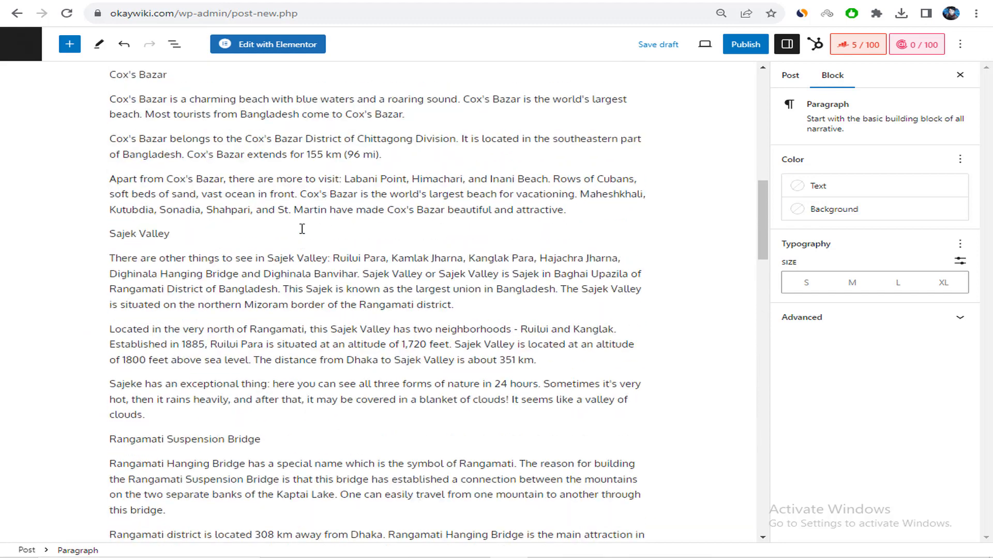
scroll(302, 229, "up", 15)
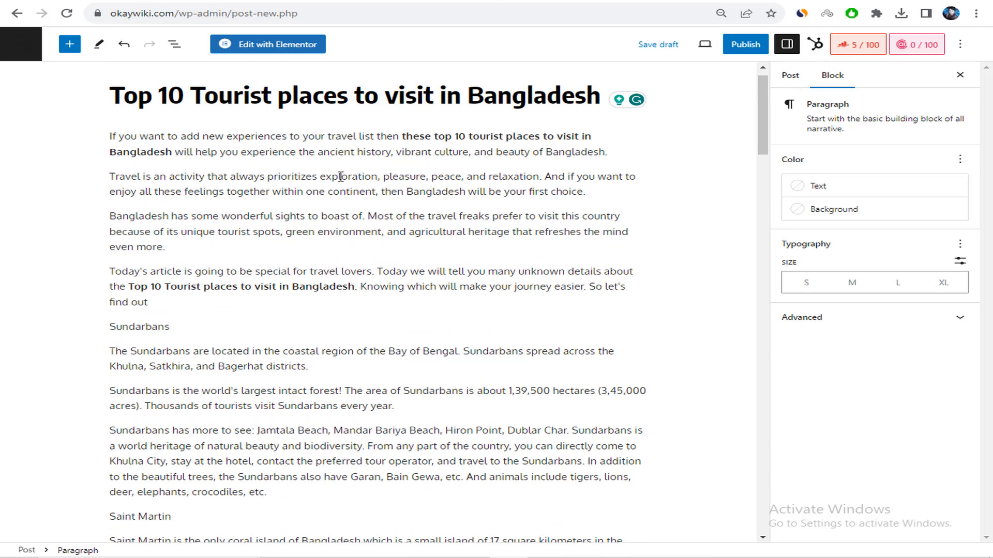
left_click(704, 45)
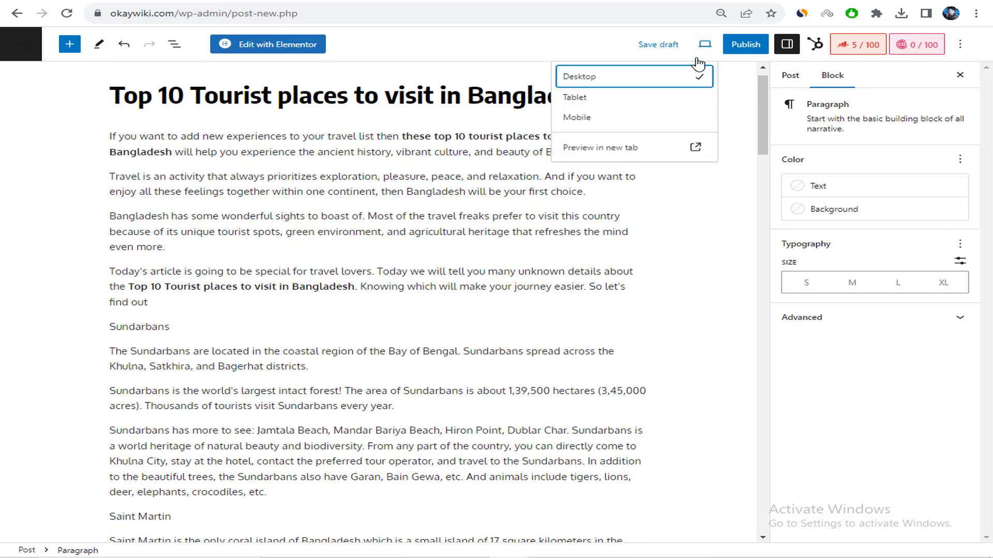
left_click(593, 150)
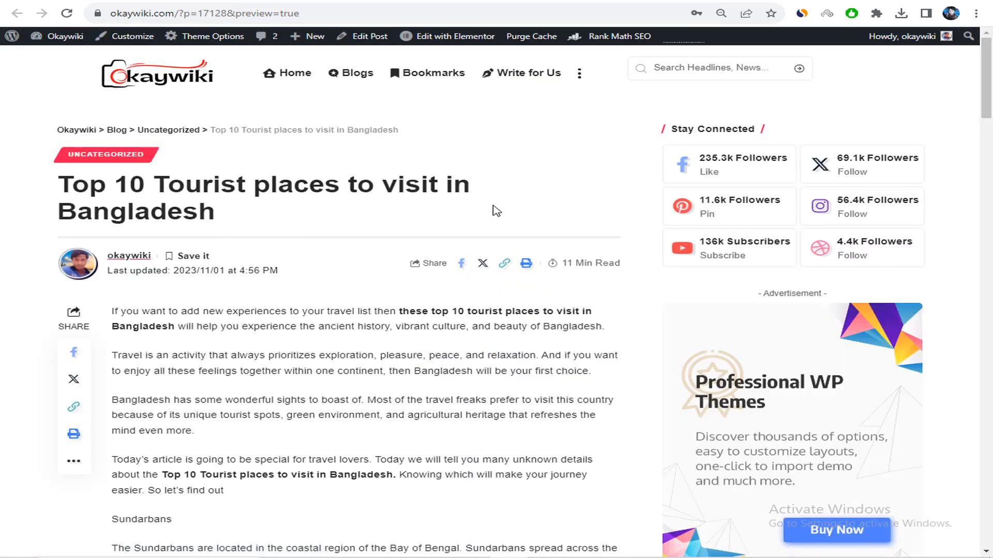
left_click_drag(59, 184, 253, 215)
left_click(256, 215)
scroll(260, 220, "down", 3)
scroll(372, 222, "down", 5)
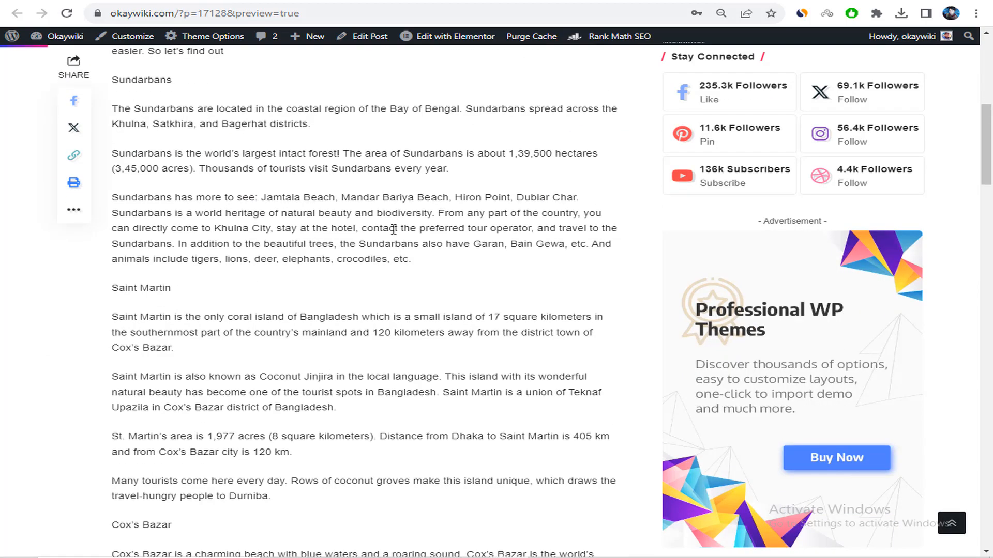
scroll(393, 229, "down", 12)
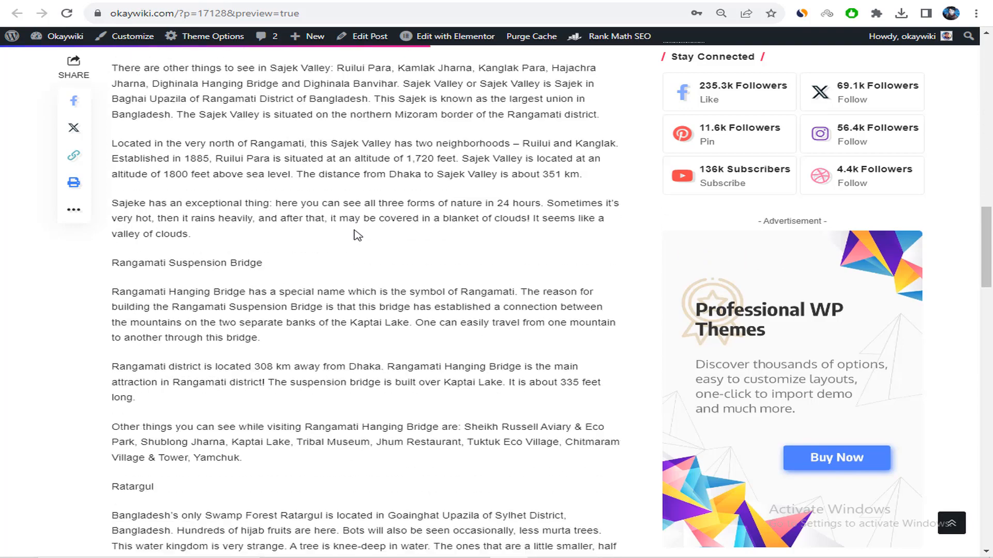
scroll(357, 236, "down", 15)
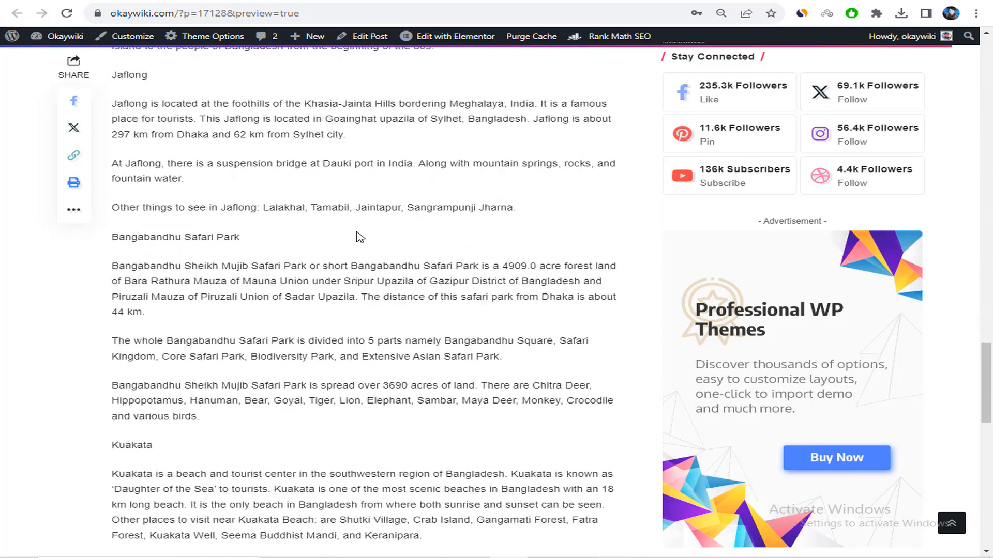
left_click_drag(987, 357, 967, 49)
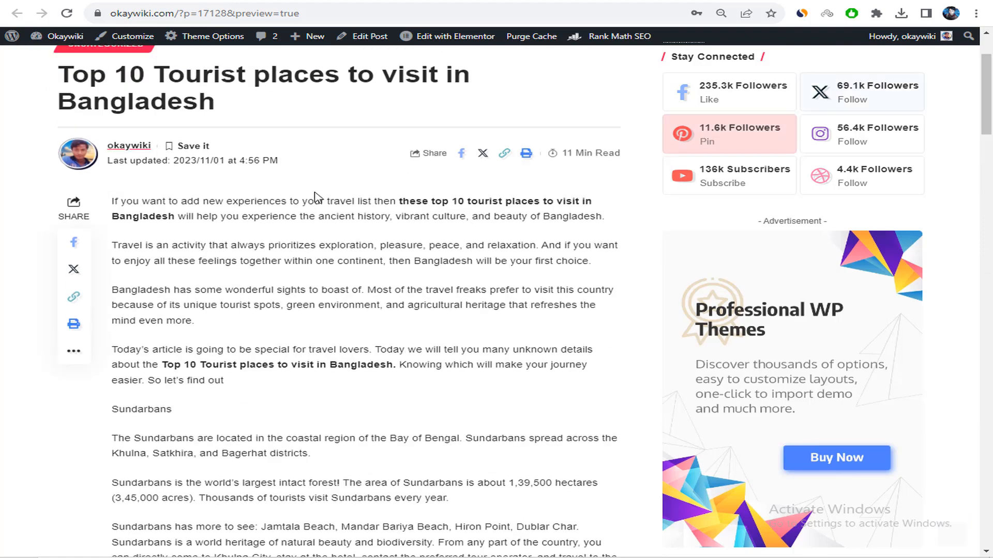
key("ctrl+w")
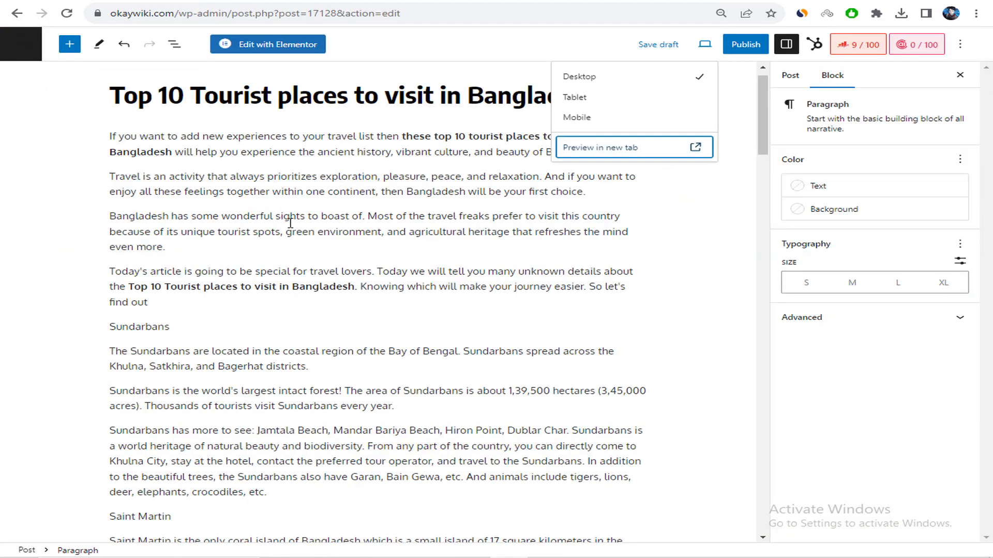
- Convert the "Sundarbans" paragraph into an H2 heading
left_click(286, 156)
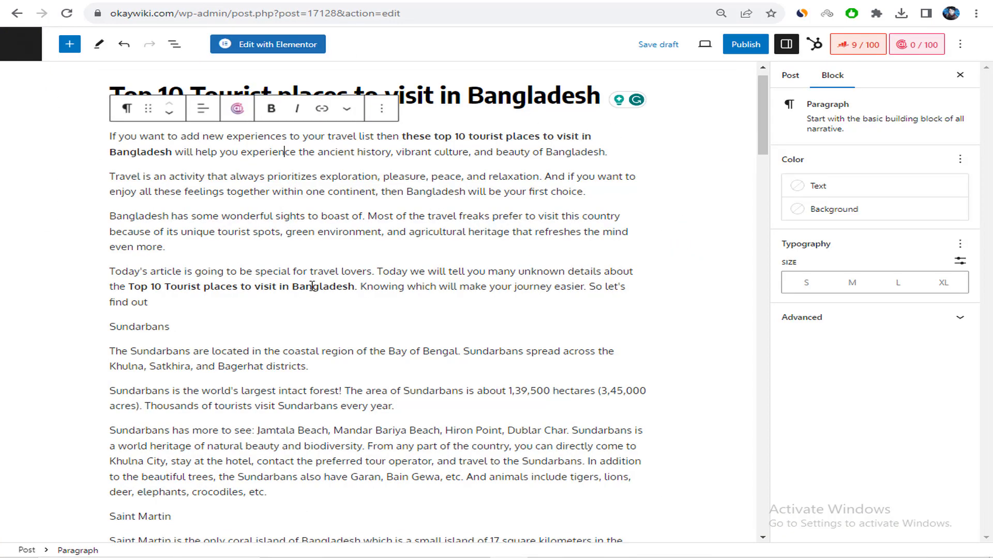
scroll(160, 279, "down", 1)
left_click(183, 264)
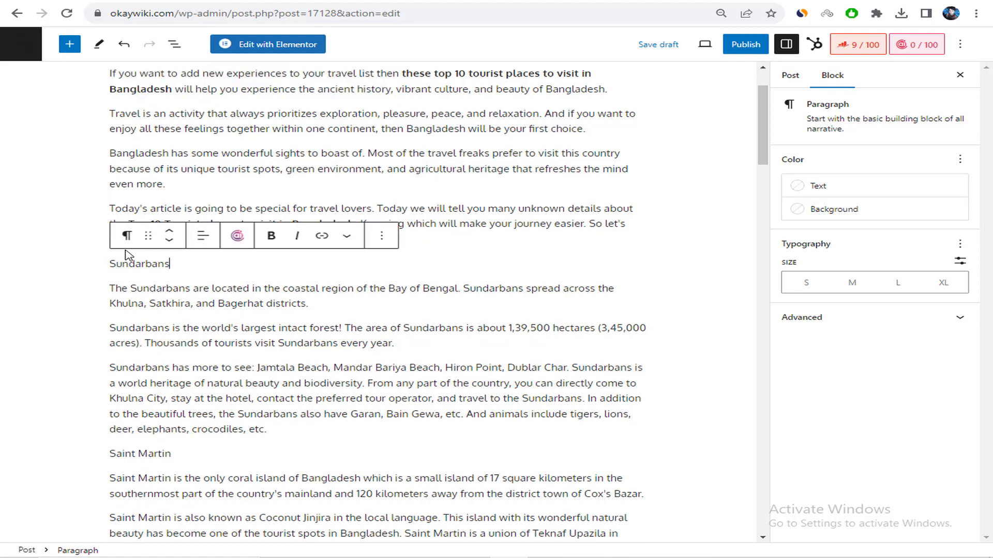
left_click(127, 236)
left_click(160, 288)
- Convert the "Saint Martin" and "Cox's Bazar" paragraphs into H2 headings
scroll(259, 259, "down", 5)
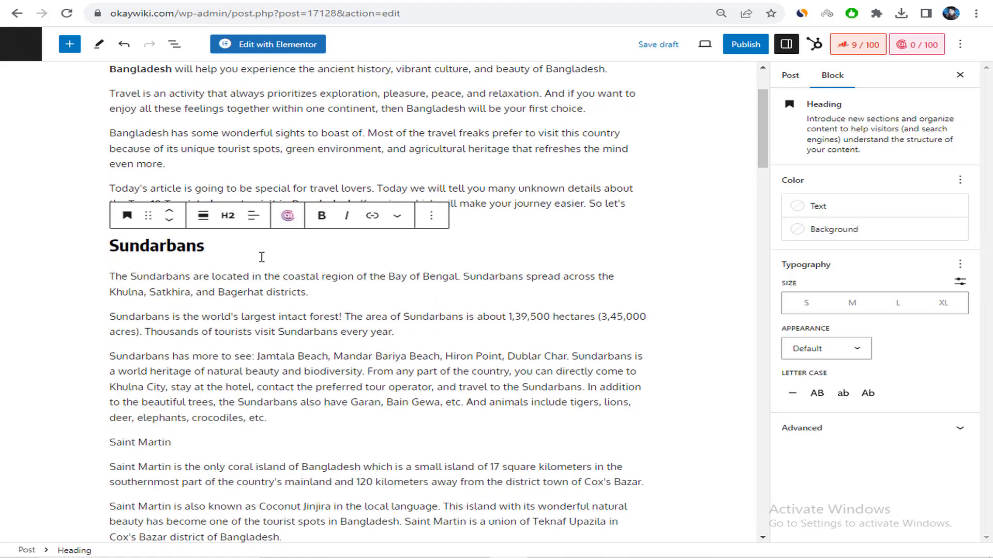
left_click(253, 210)
left_click(127, 183)
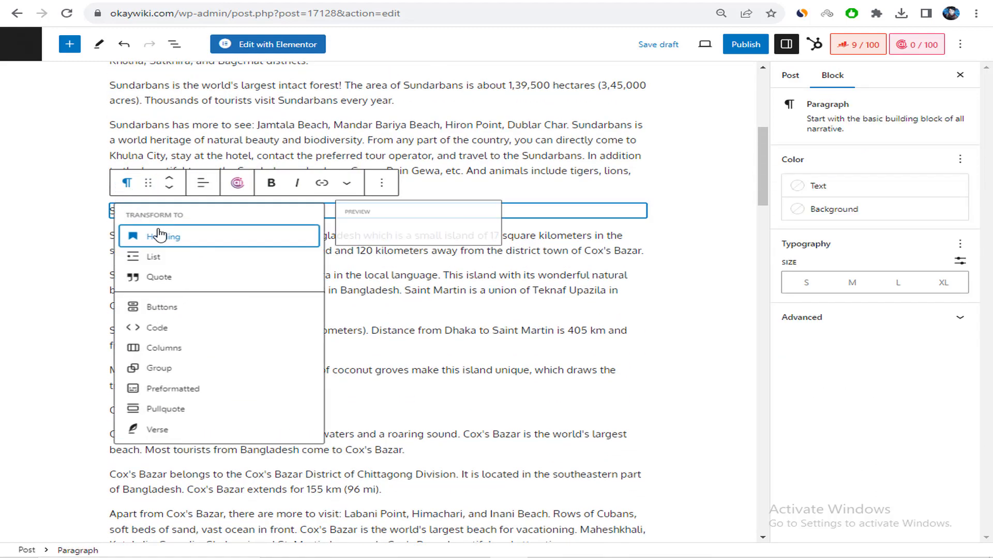
left_click(155, 235)
scroll(198, 299, "down", 3)
left_click(198, 296)
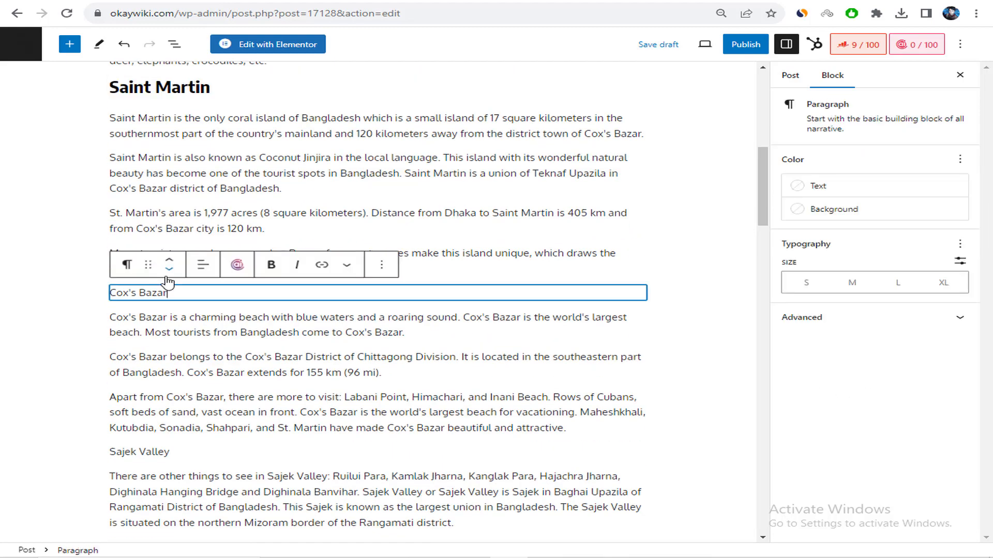
left_click(126, 265)
left_click(147, 318)
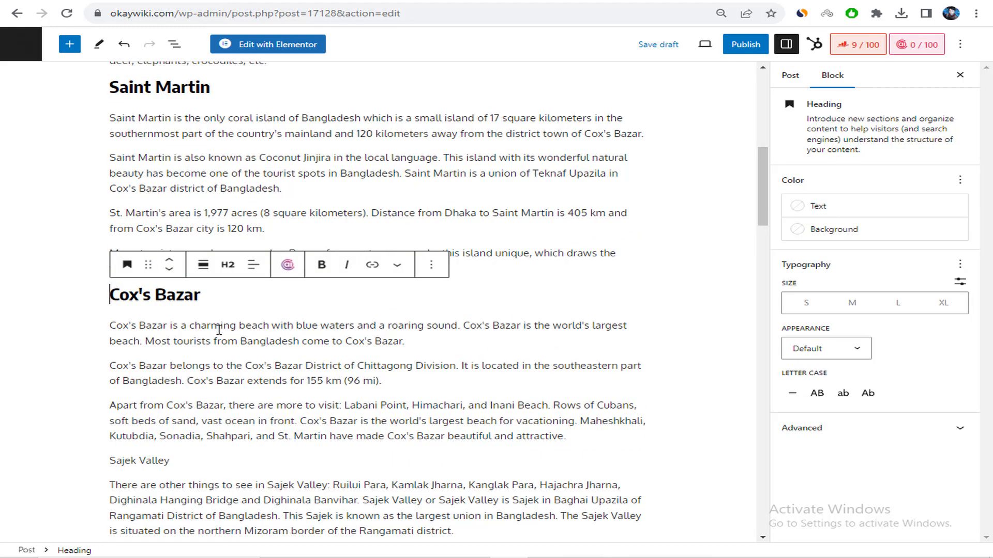
- Convert the "Sajek Valley" and "Rangamati Suspension Bridge" paragraphs into H2 headings
scroll(217, 331, "down", 4)
left_click(181, 273)
left_click(127, 243)
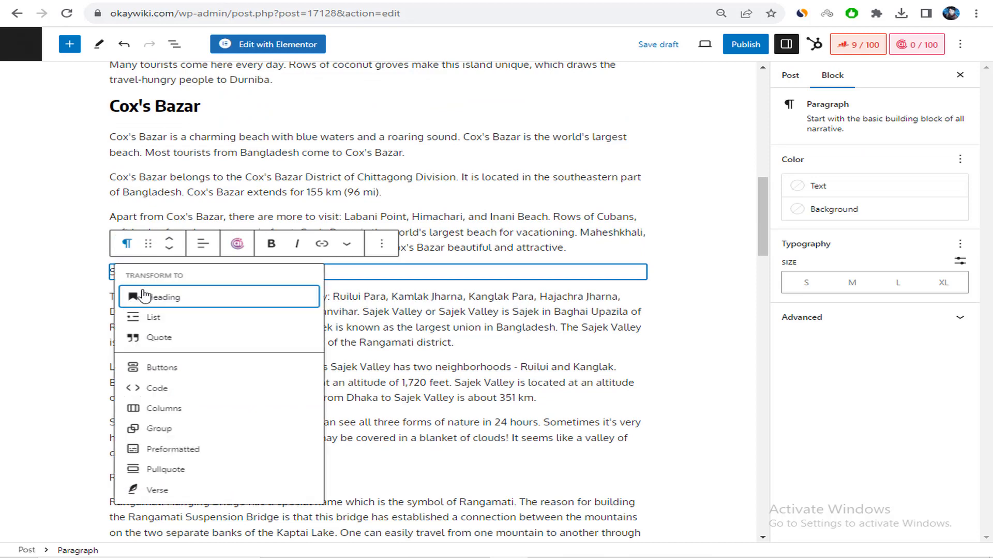
left_click(138, 295)
scroll(171, 320, "down", 3)
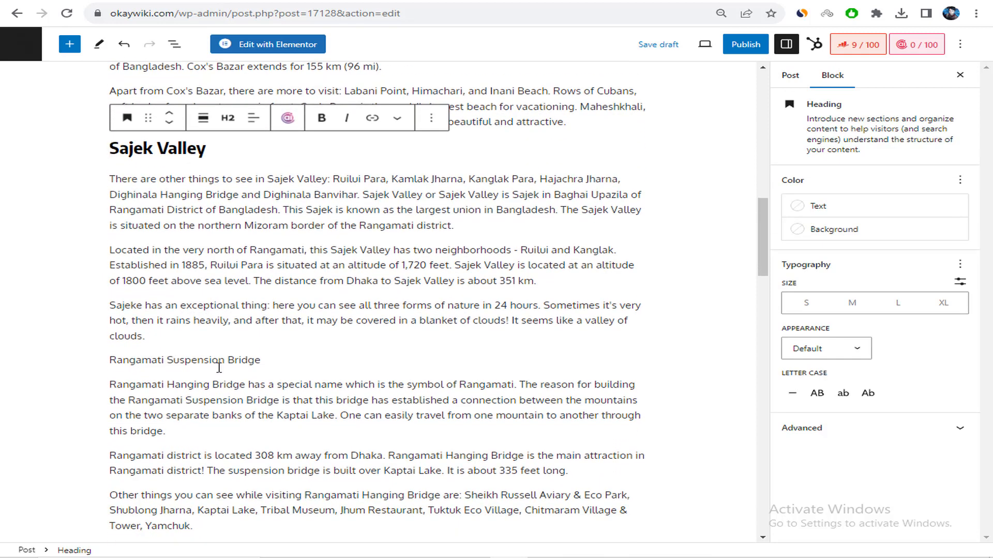
left_click(265, 361)
left_click(127, 332)
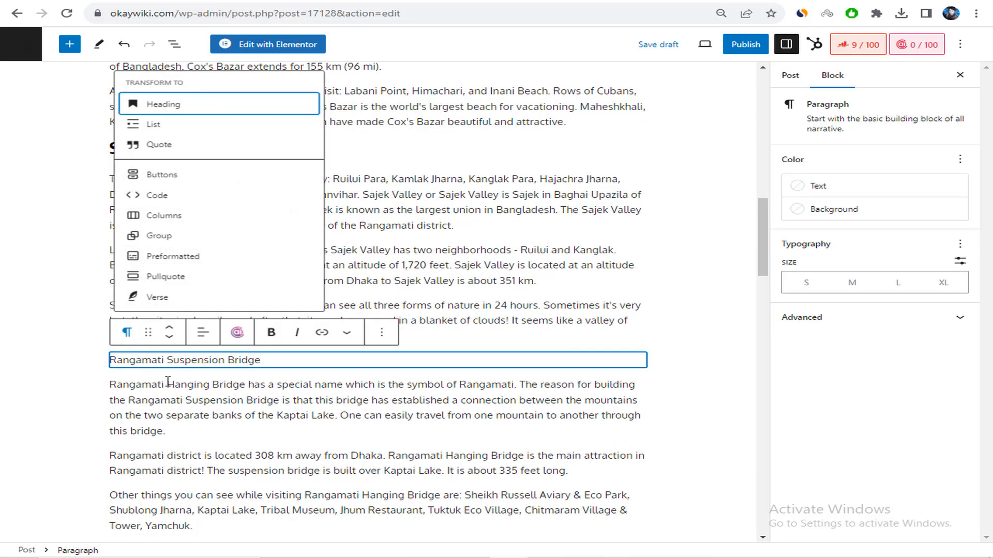
left_click(164, 105)
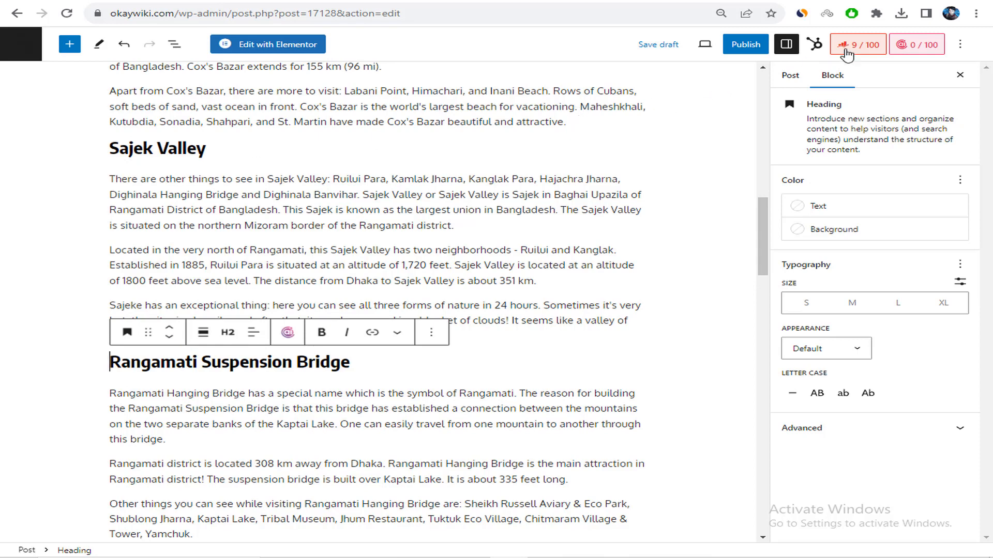
- Pin the Grammarly extension in the browser and open its quick settings
left_click(875, 14)
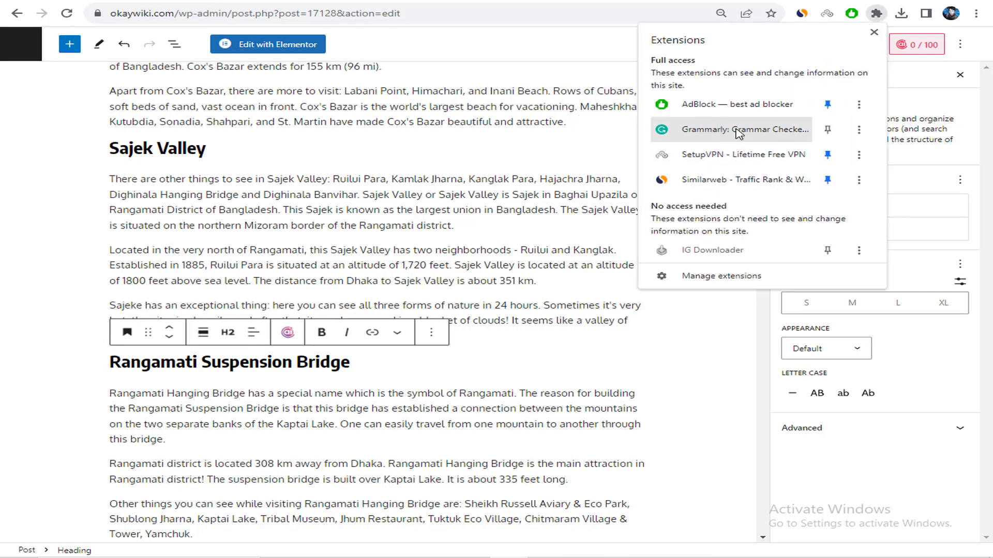
left_click(827, 130)
left_click(851, 14)
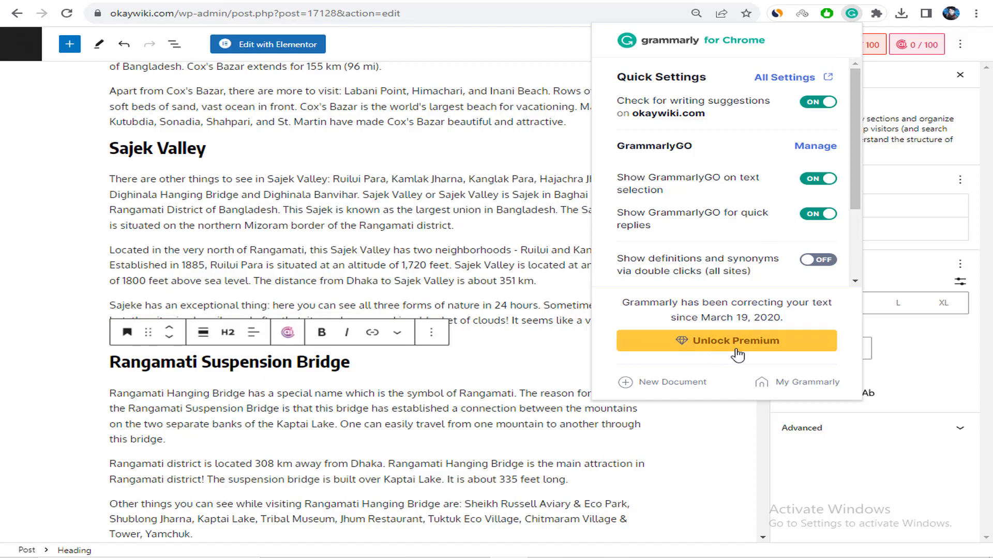
scroll(317, 418, "down", 8)
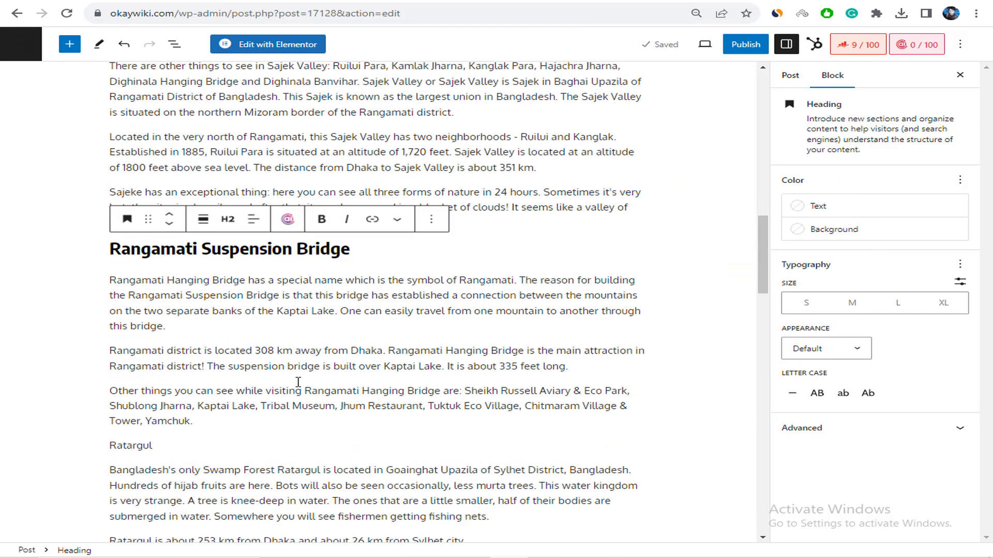
scroll(213, 241, "up", 6)
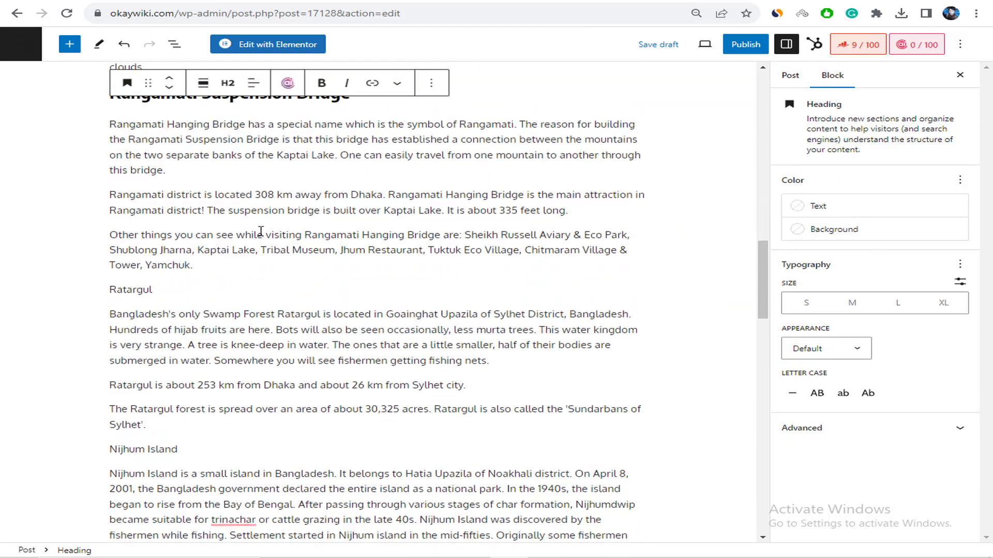
- Convert the "Ratargul" and "Nijhum Island" paragraphs into H2 headings
scroll(229, 310, "down", 3)
left_click(154, 301)
left_click(127, 279)
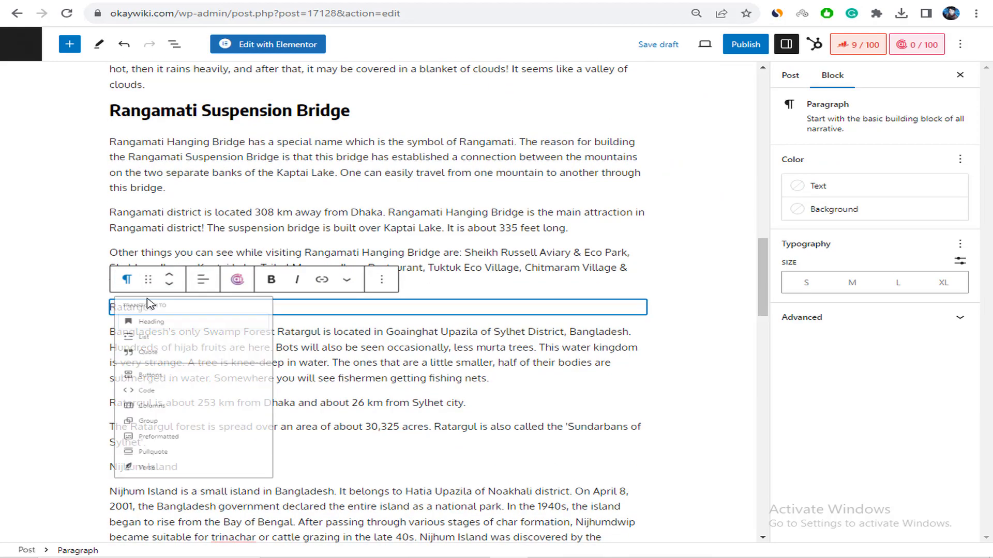
left_click(181, 332)
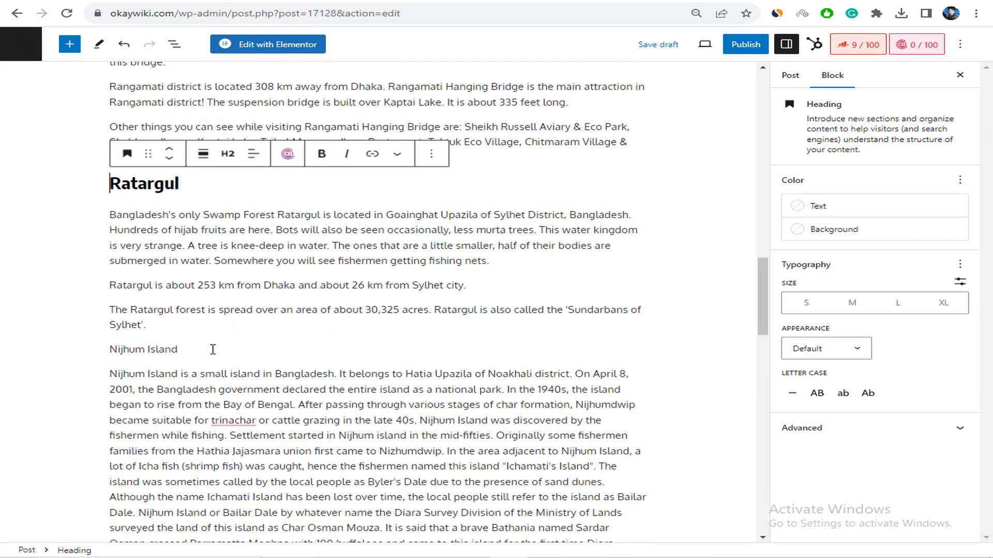
left_click(213, 350)
left_click(127, 321)
left_click(170, 92)
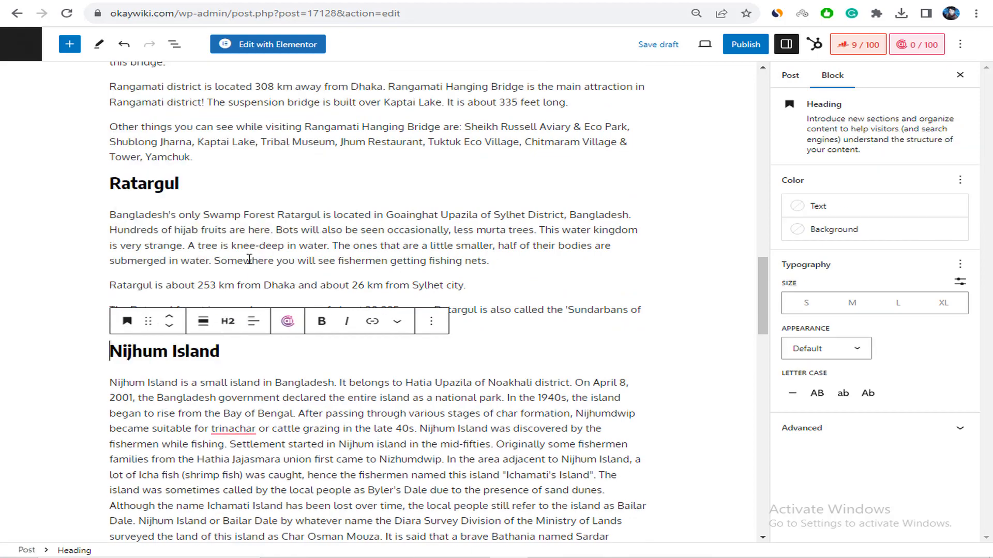
- Convert the "Jaflong" and "Bangabandhu Safari Park" paragraphs into H2 headings
scroll(251, 253, "down", 5)
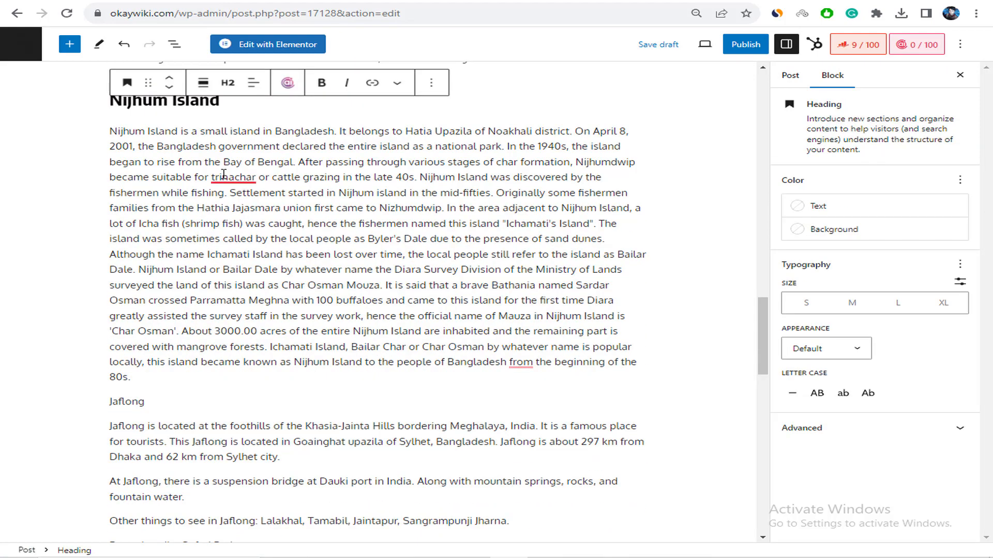
mouse_move(223, 175)
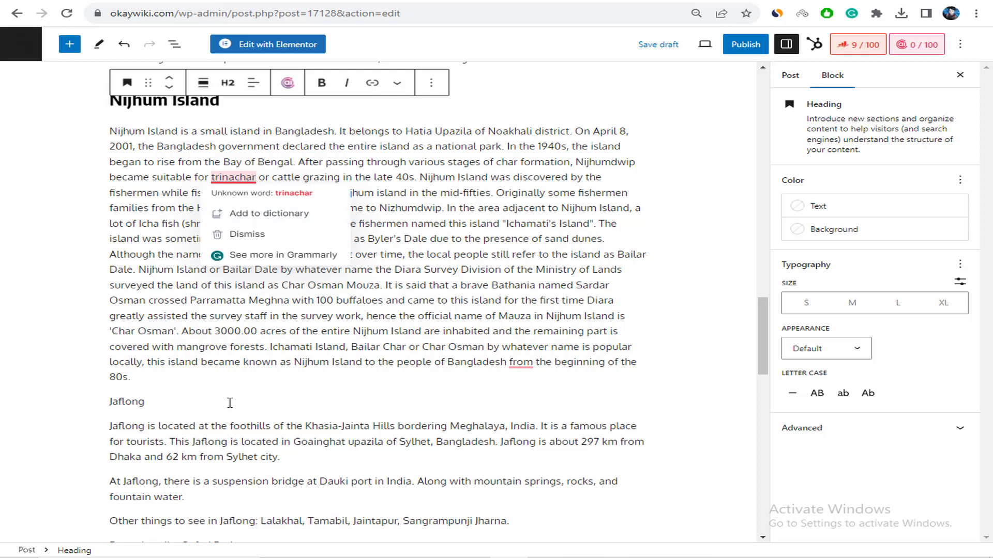
left_click(173, 393)
left_click(127, 373)
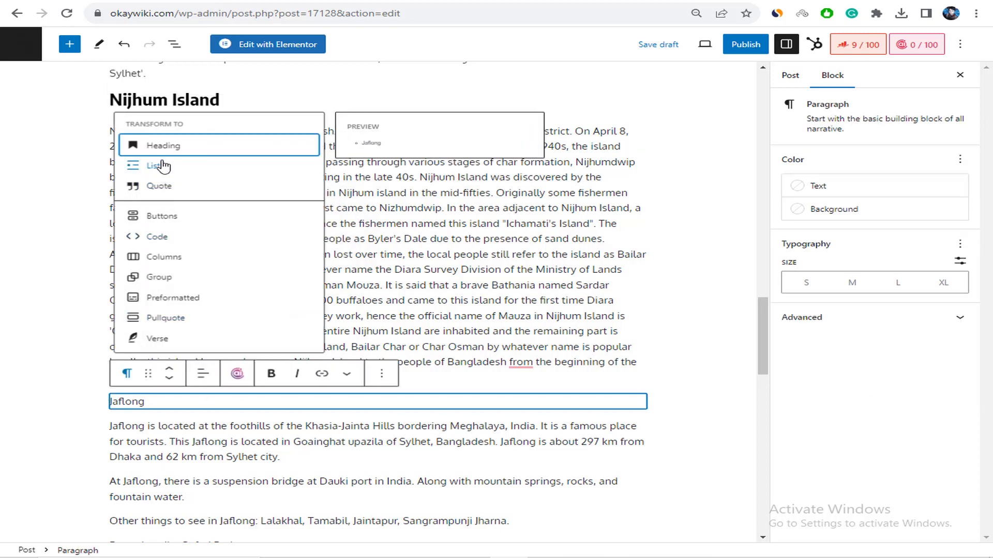
left_click(155, 145)
scroll(316, 347, "down", 6)
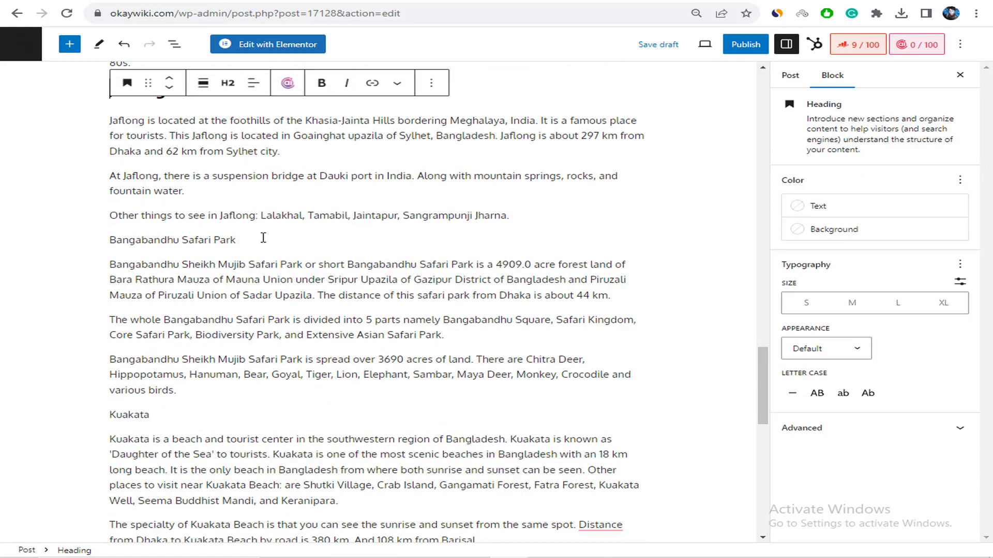
left_click(263, 237)
left_click(127, 211)
left_click(155, 262)
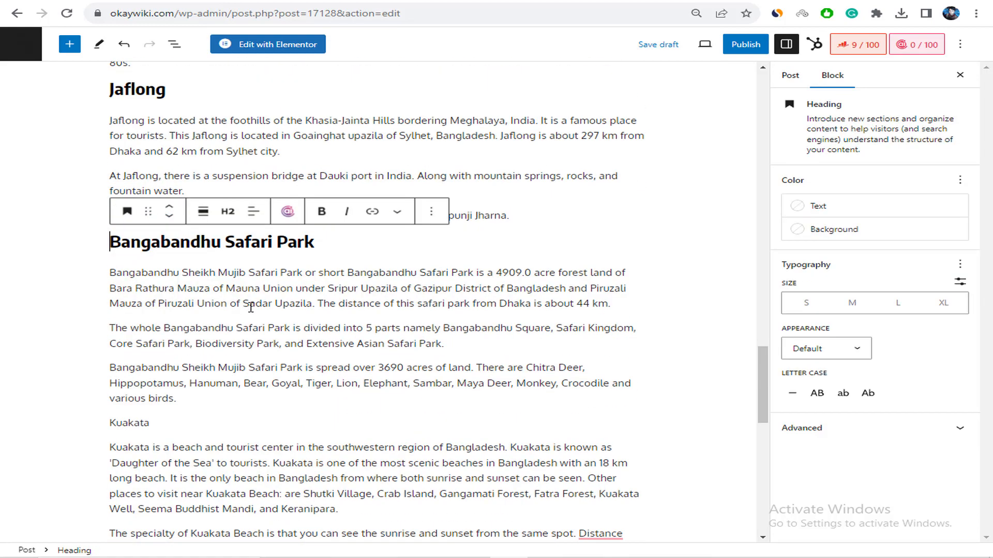
- Convert the "Kuakata" paragraph into an H2 heading
scroll(251, 307, "down", 2)
left_click(182, 296)
left_click(127, 269)
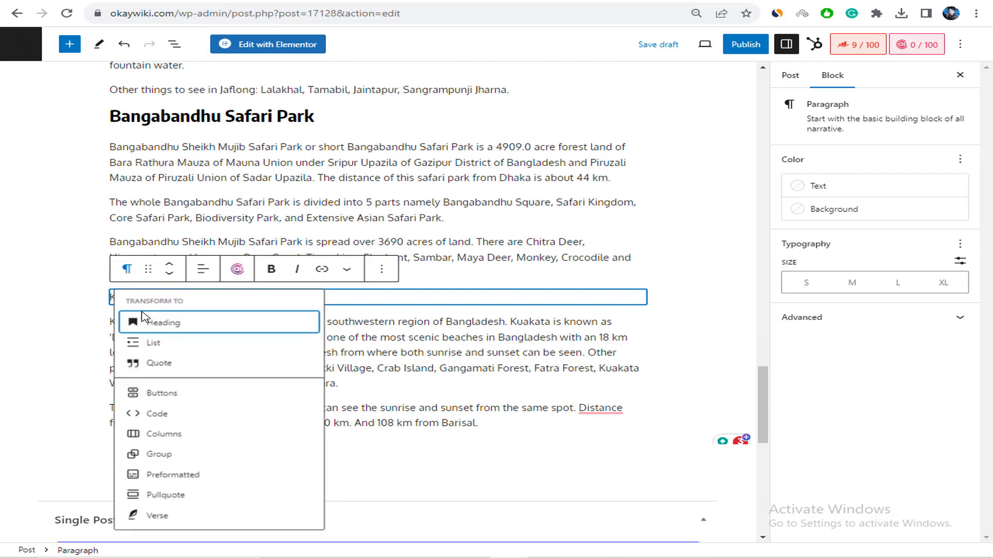
left_click(145, 318)
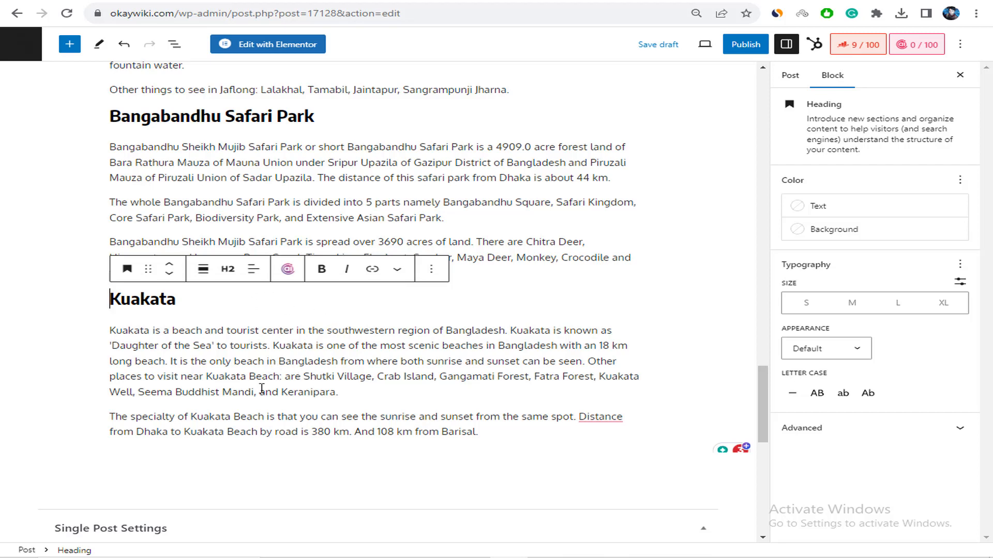
- Split the first paragraph under Kuakata so that a new paragraph starts at "It is the only beach in Bangladesh"
left_click(173, 362)
key("Return")
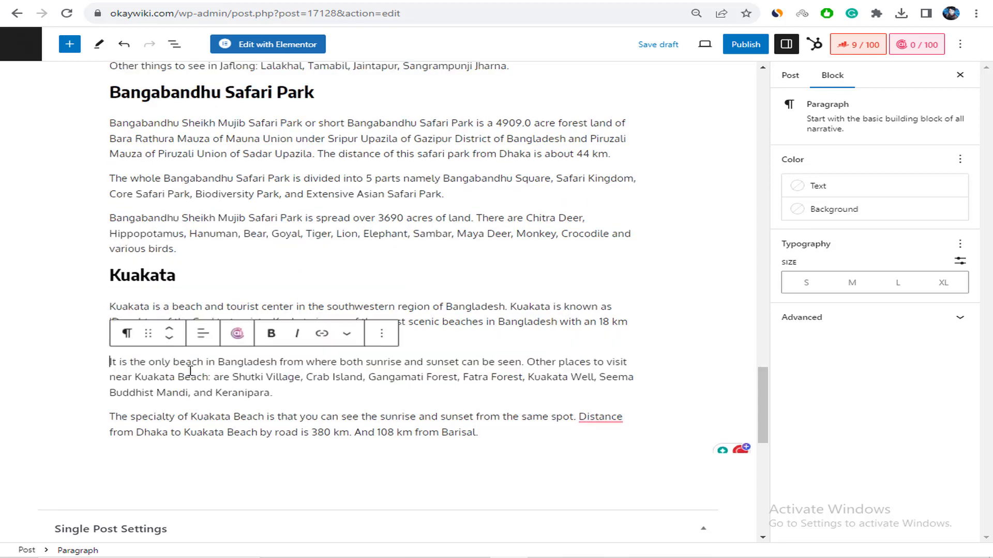
key("BackSpace")
key("Return")
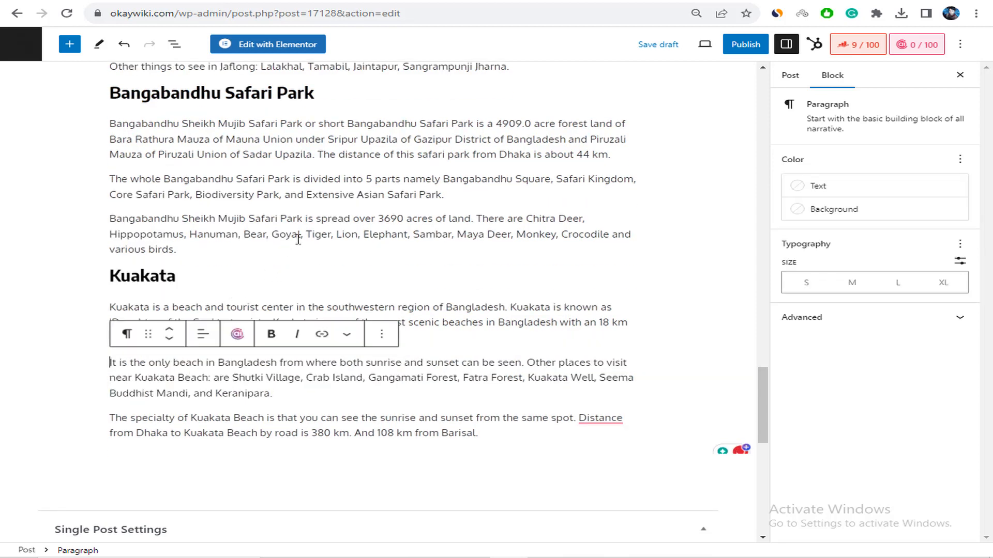
- Split the long Nijhum Island paragraph before "After passing through", "In the area adjacent" and "Nijhum Island or Bailar Dale"
scroll(298, 241, "up", 4)
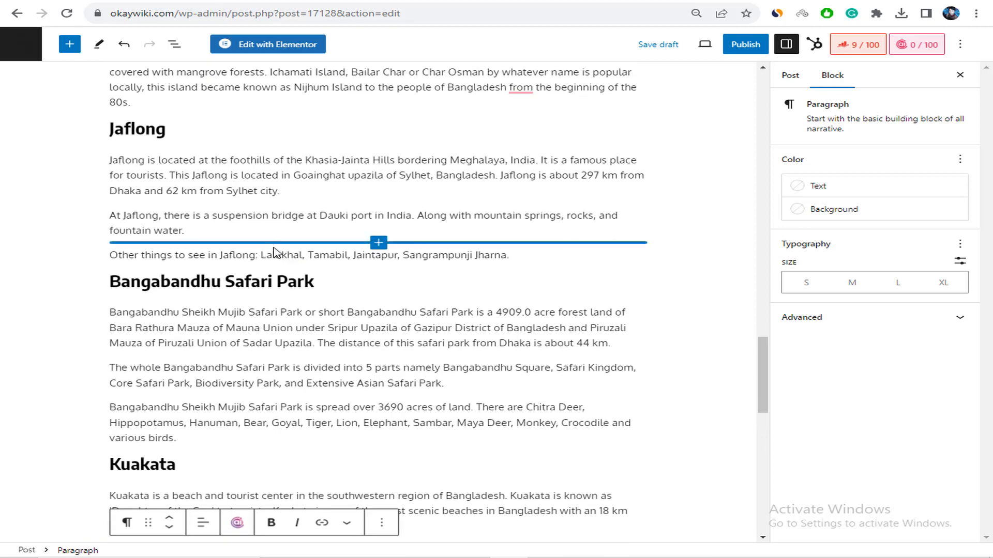
scroll(273, 252, "up", 6)
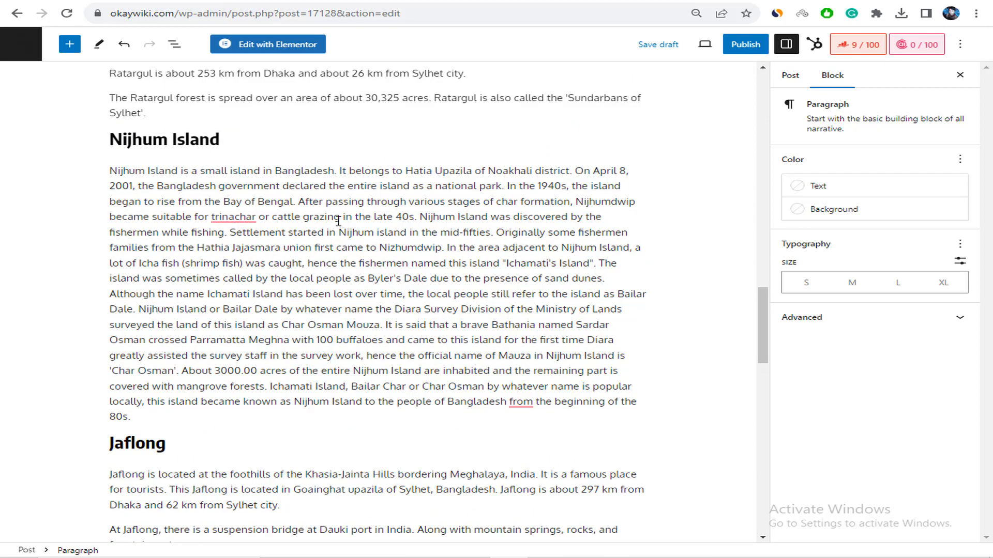
left_click(299, 202)
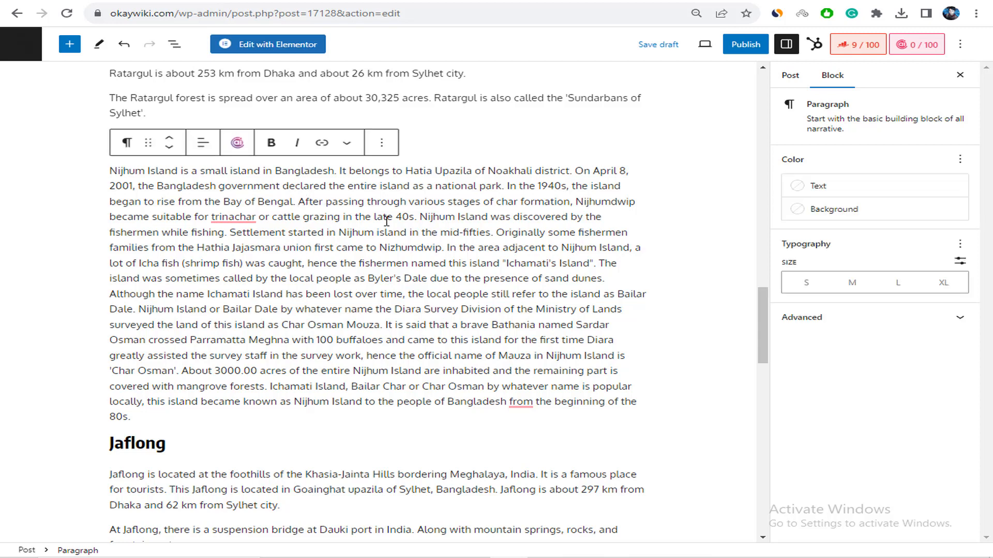
key("Return")
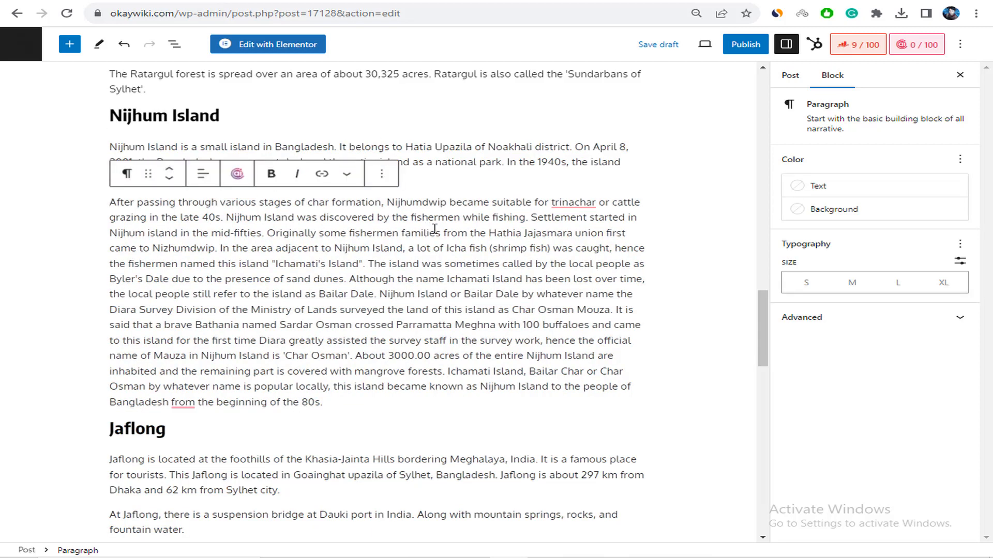
left_click(224, 247)
key("Return")
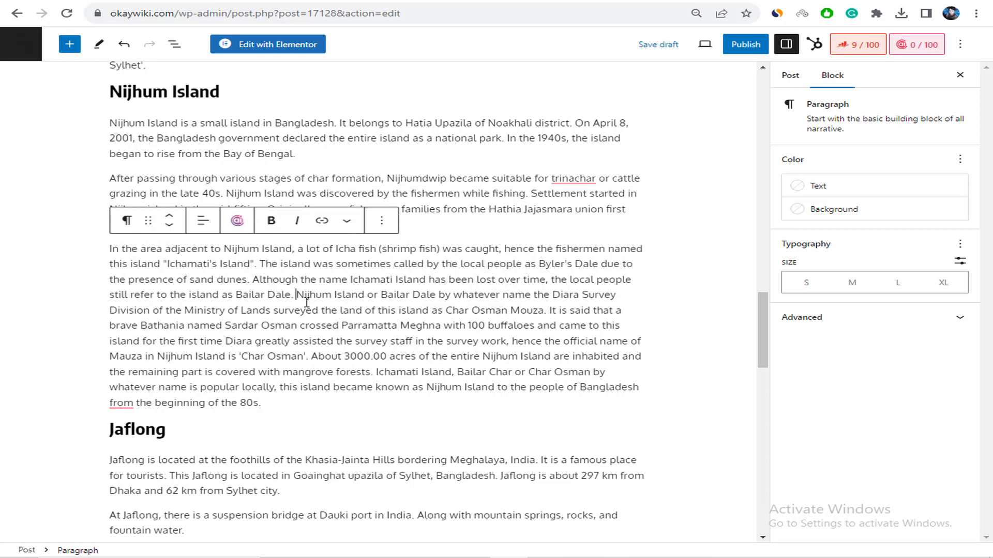
key("Return")
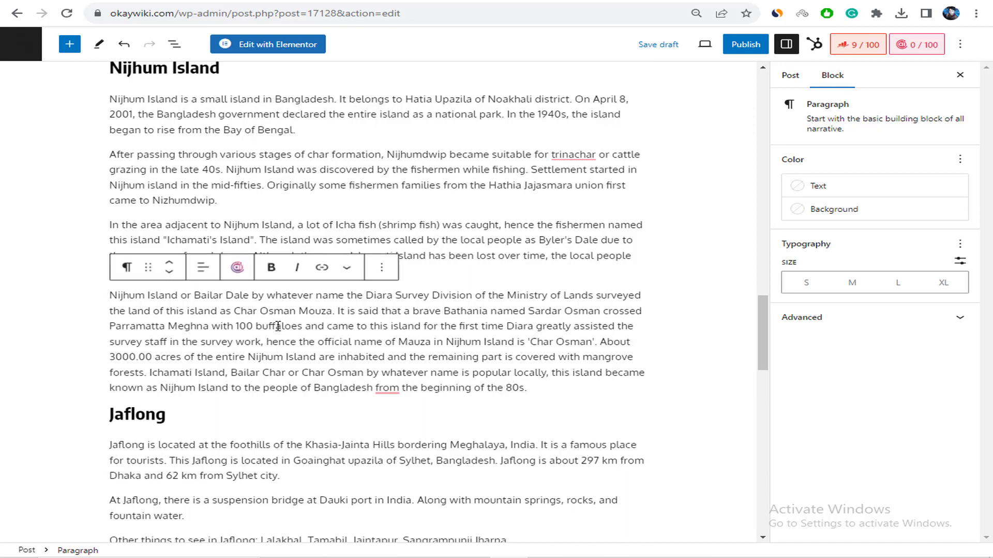
- Accept Grammarly's preposition suggestion "at" for "the beginning of the 80s" in the last Nijhum Island paragraph
mouse_move(393, 387)
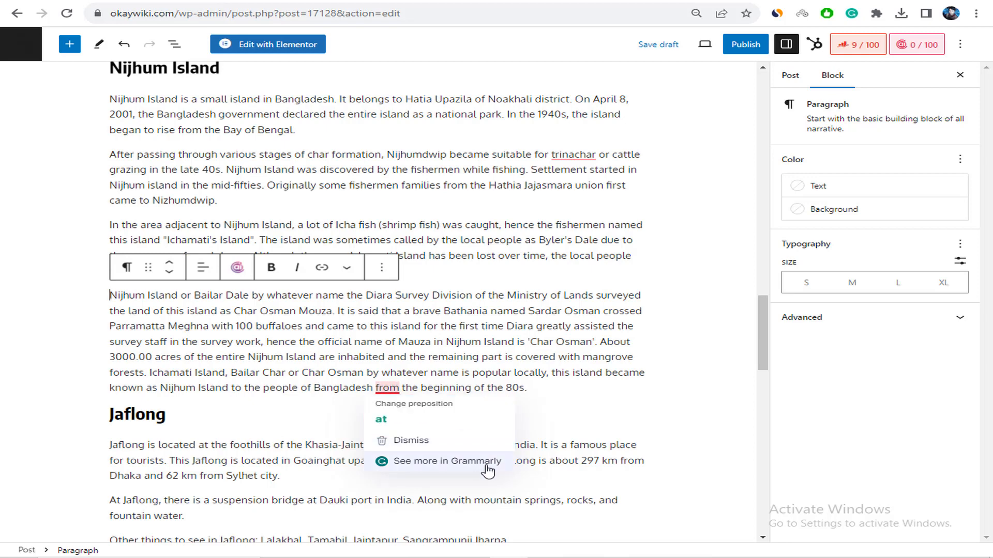
left_click(411, 409)
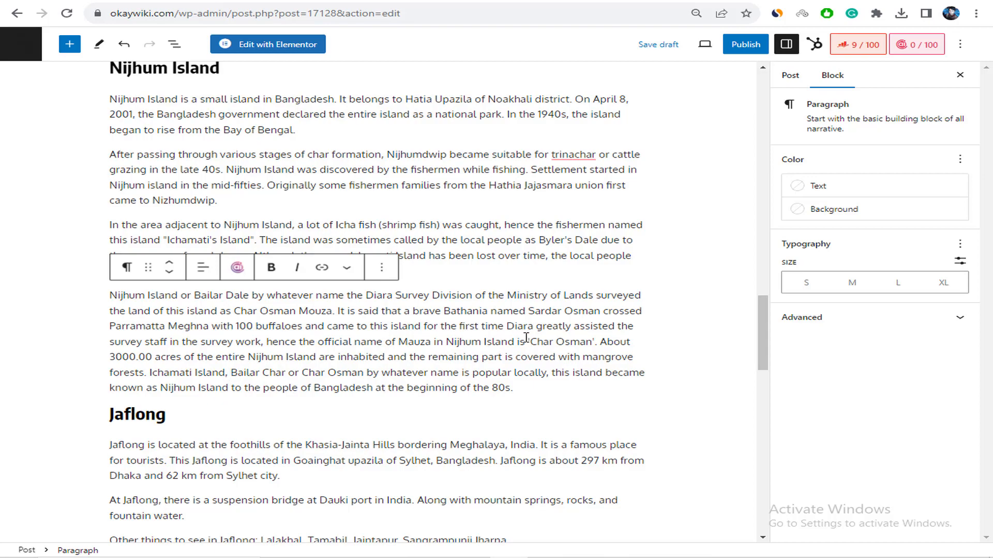
scroll(429, 253, "up", 8)
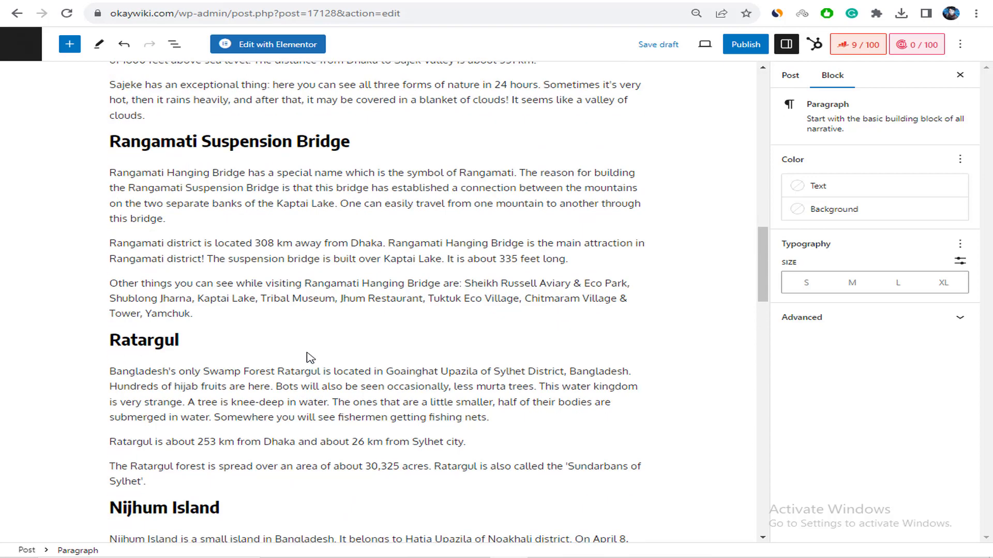
scroll(403, 243, "up", 2)
scroll(414, 224, "up", 10)
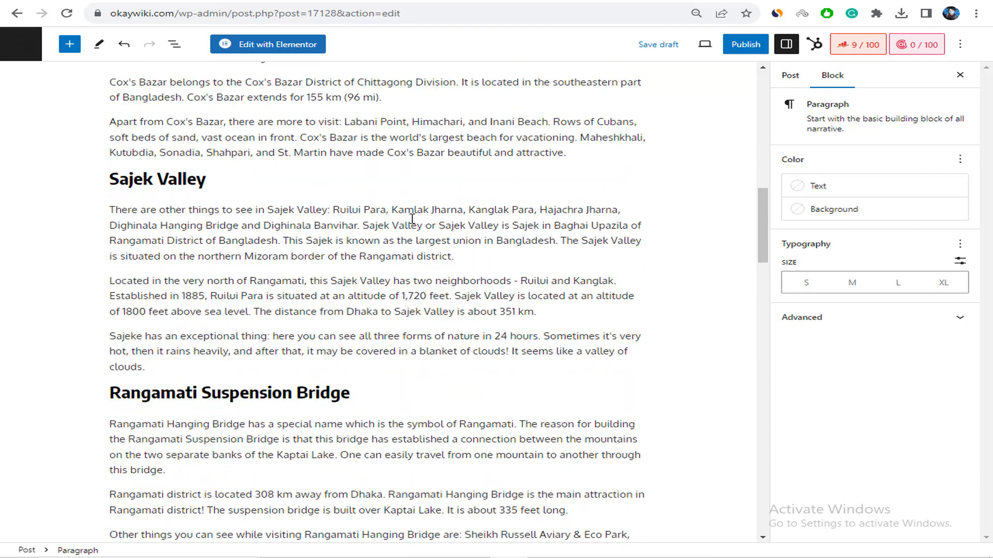
scroll(408, 218, "up", 6)
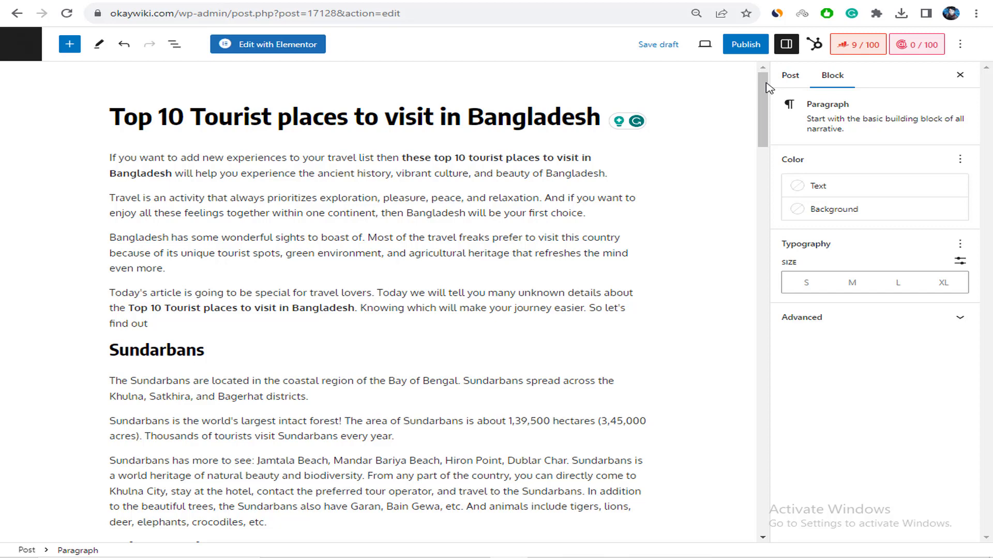
left_click(344, 4)
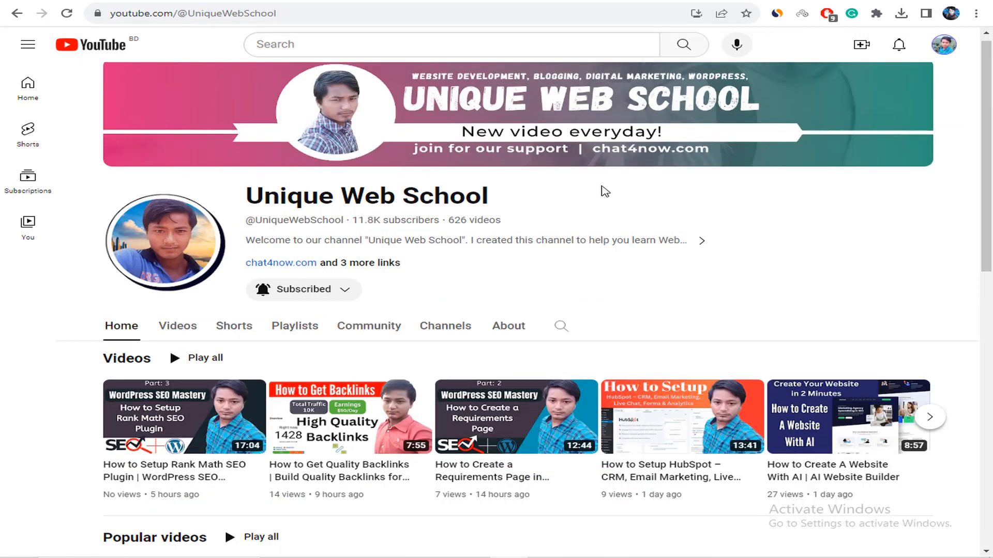
scroll(603, 193, "down", 1)
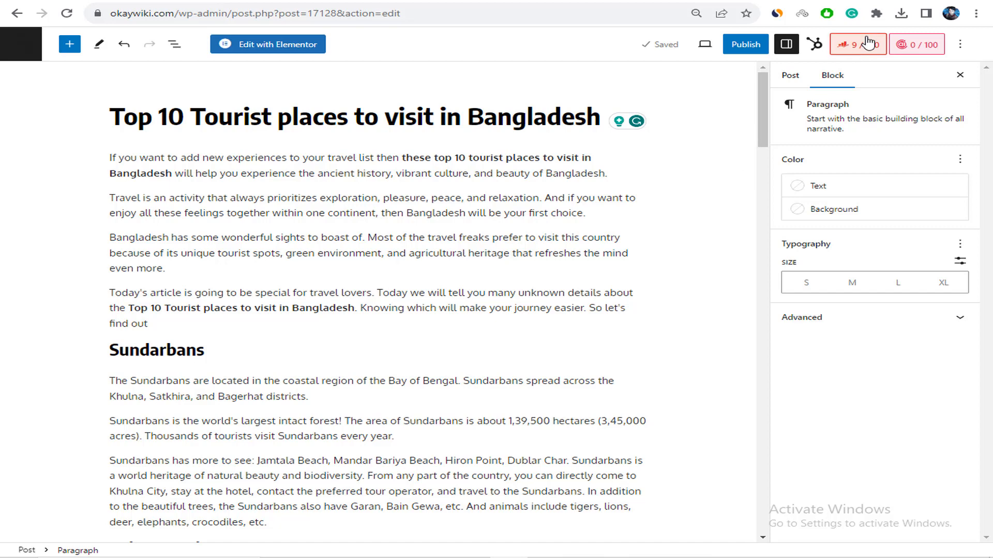
- Set the post's Rank Math focus keyword to "Tourist places", copied from the post title
left_click(863, 44)
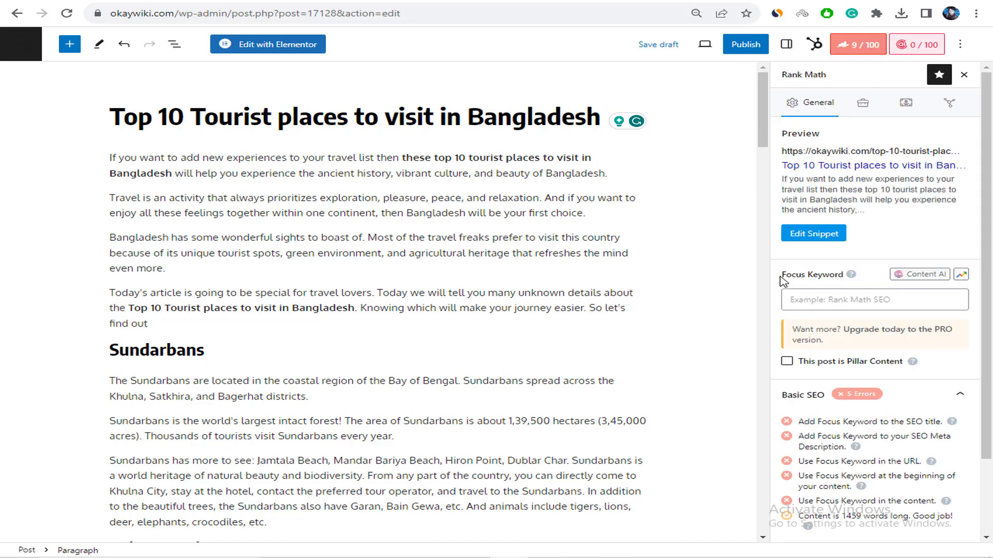
left_click(825, 307)
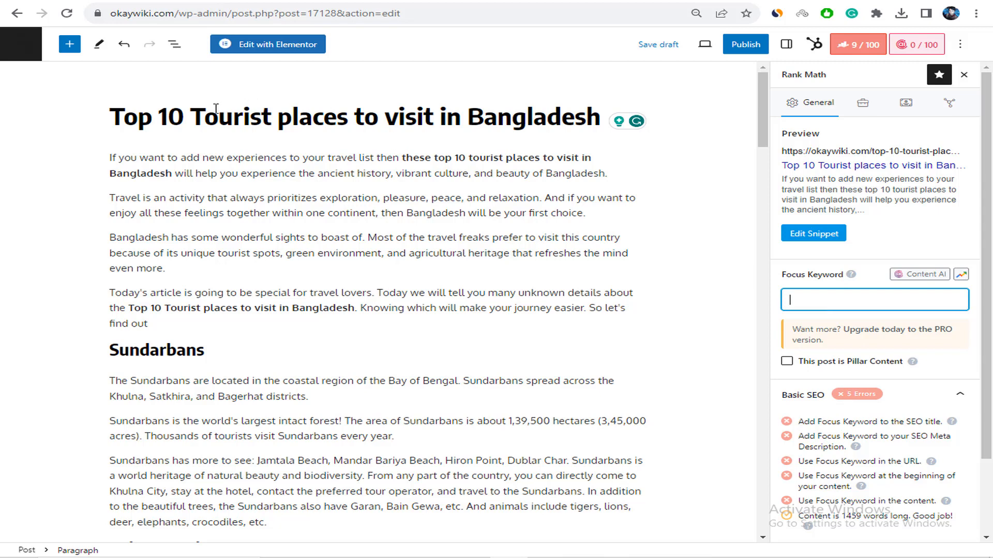
left_click_drag(191, 108, 352, 119)
key("ctrl+c")
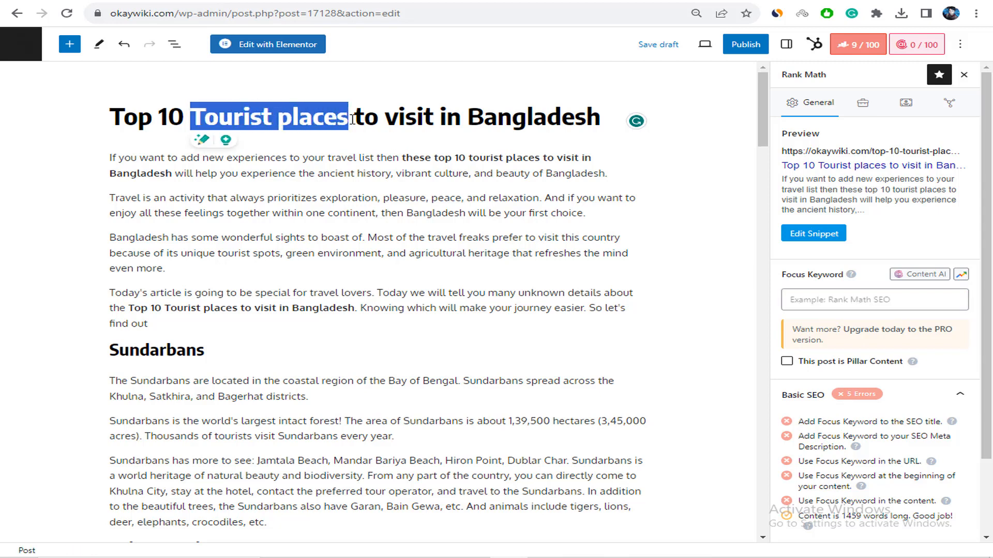
left_click(794, 305)
key("ctrl+v")
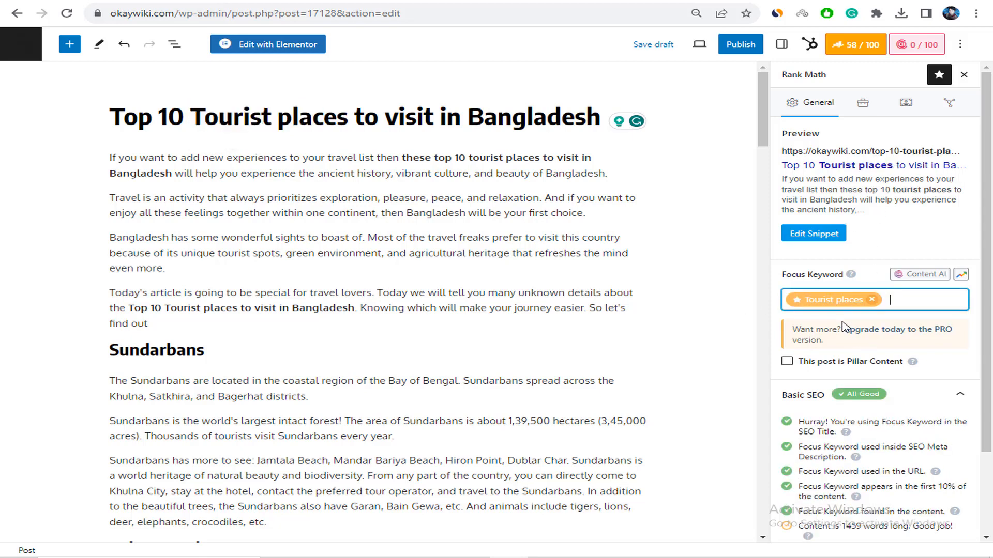
- Review Rank Math's Basic SEO and Additional checks for the focus keyword and return to the general post settings
scroll(842, 312, "down", 1)
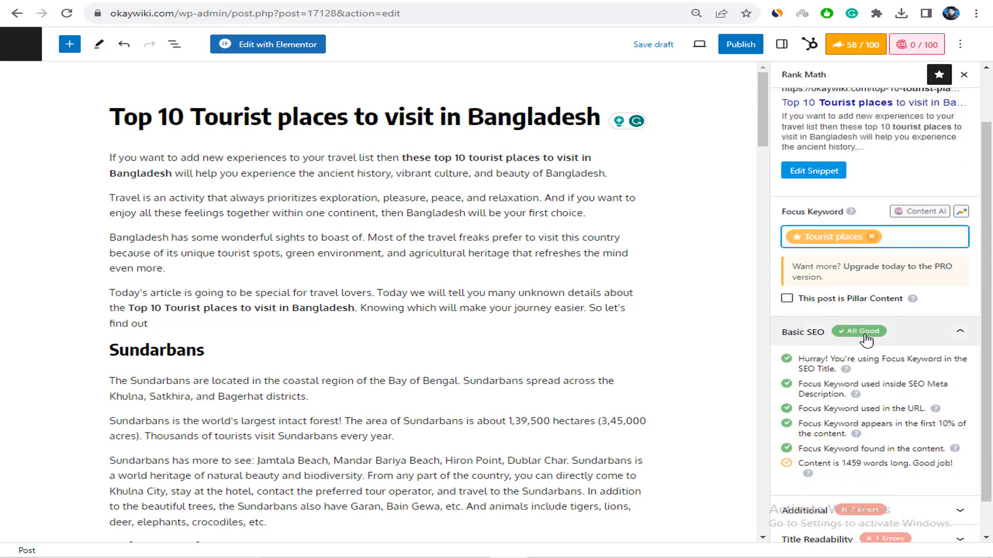
scroll(848, 341, "down", 1)
left_click(806, 326)
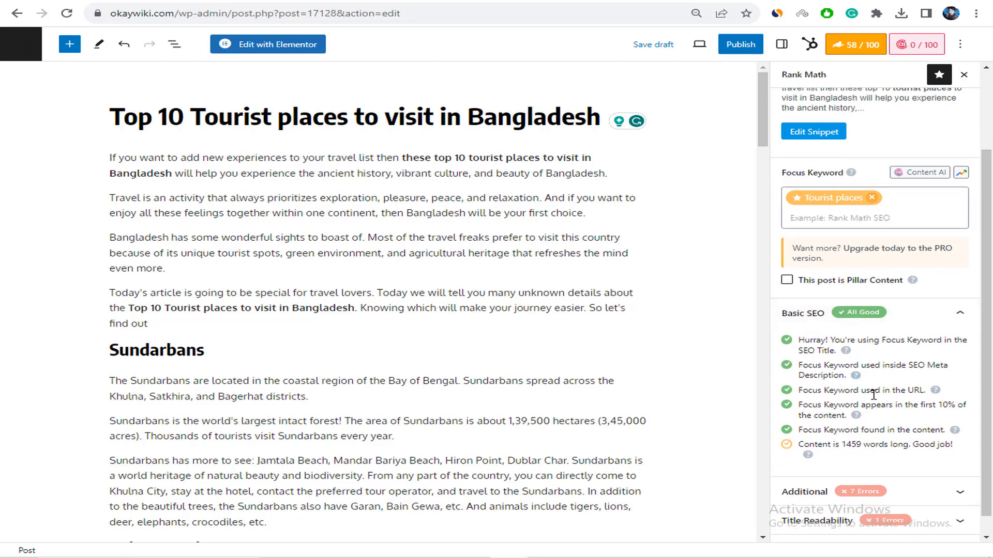
left_click_drag(847, 421, 906, 445)
left_click(888, 443)
scroll(854, 439, "down", 1)
left_click(842, 472)
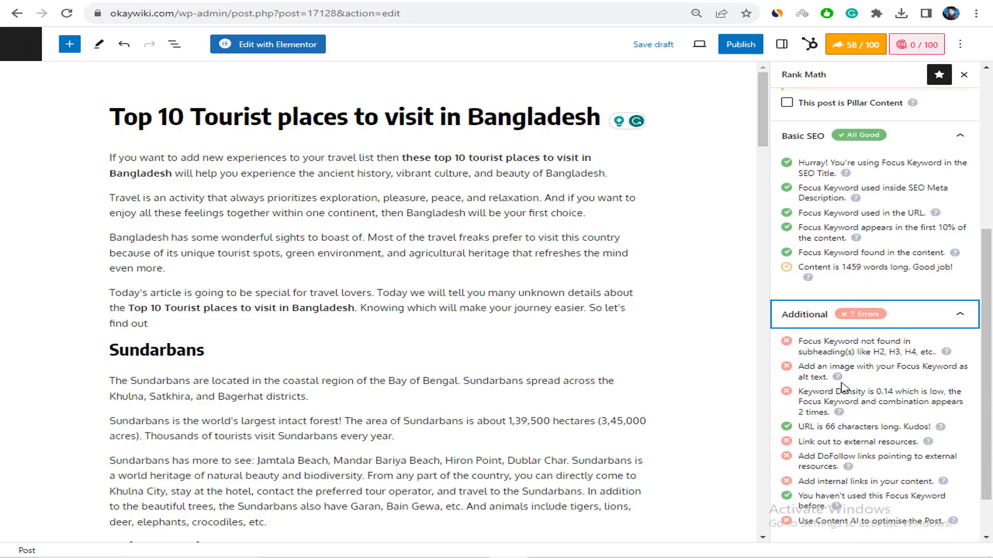
left_click(848, 322)
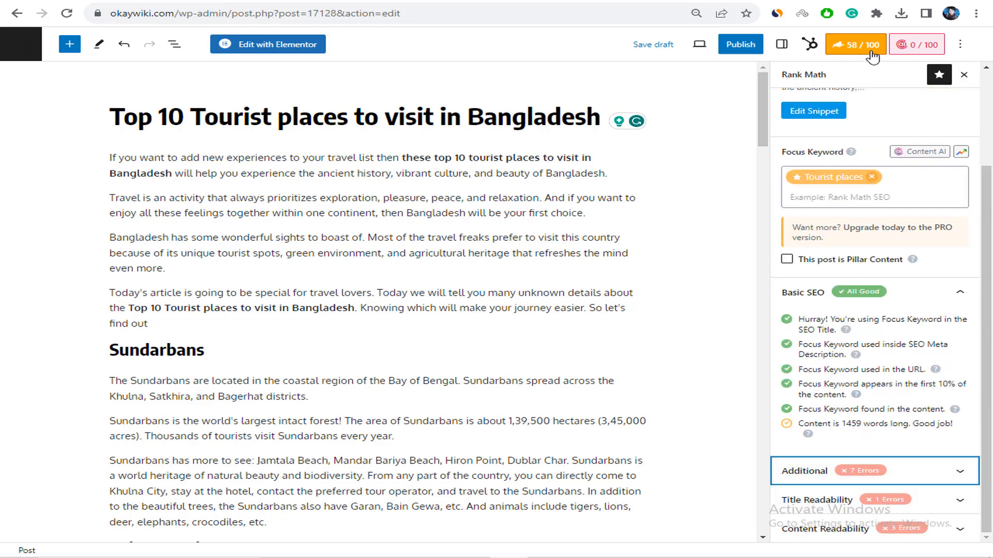
scroll(900, 158, "up", 3)
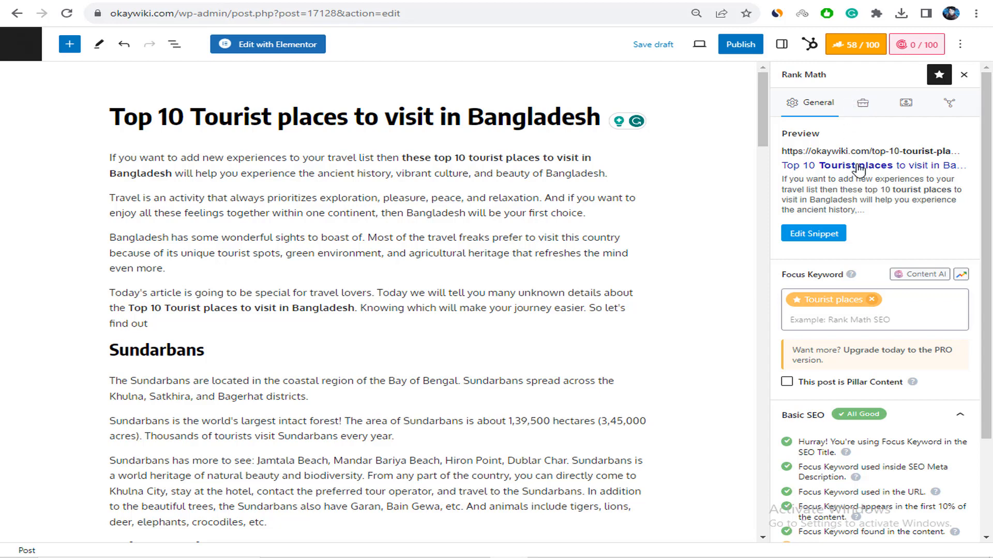
left_click(781, 44)
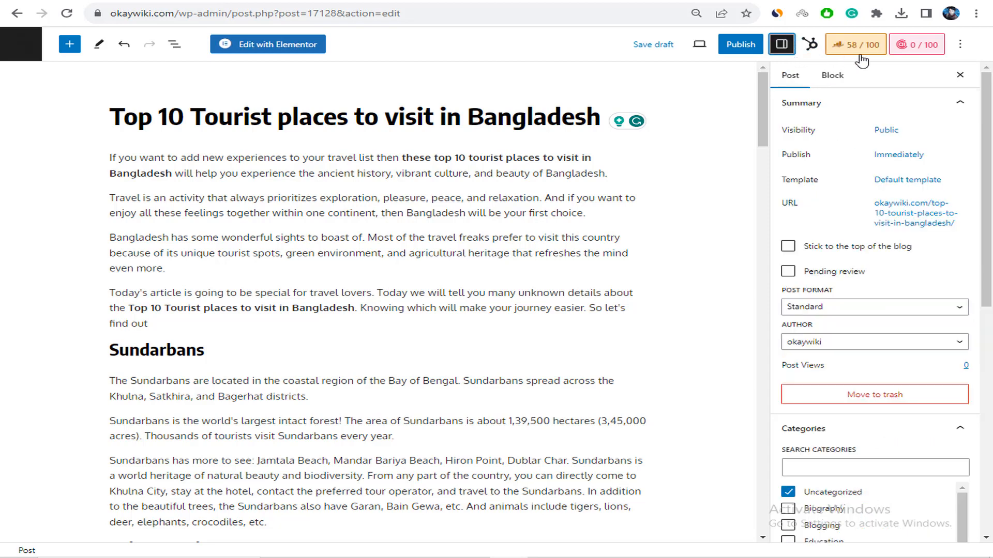
- Change the post's category from Uncategorized to Travel
scroll(873, 309, "down", 4)
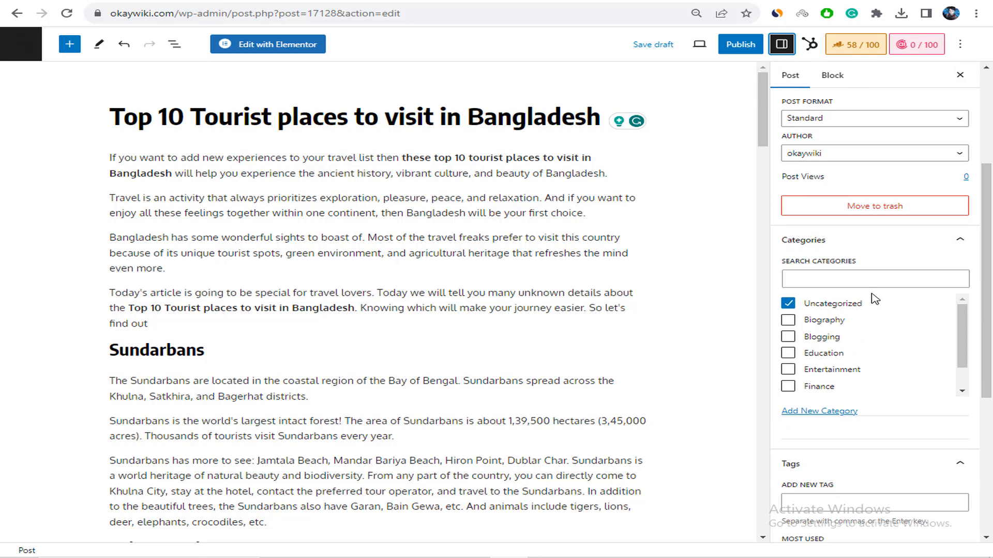
left_click(788, 304)
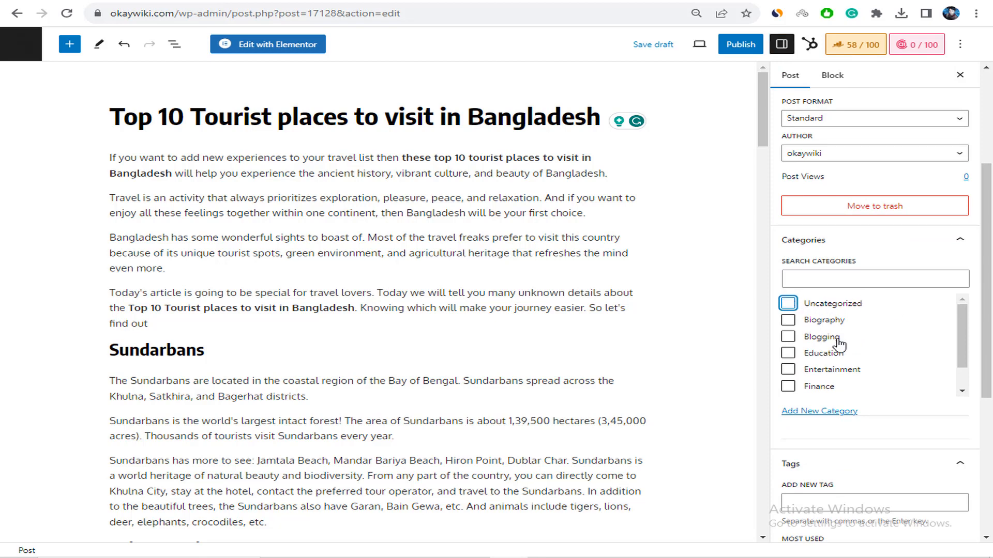
scroll(840, 350, "down", 1)
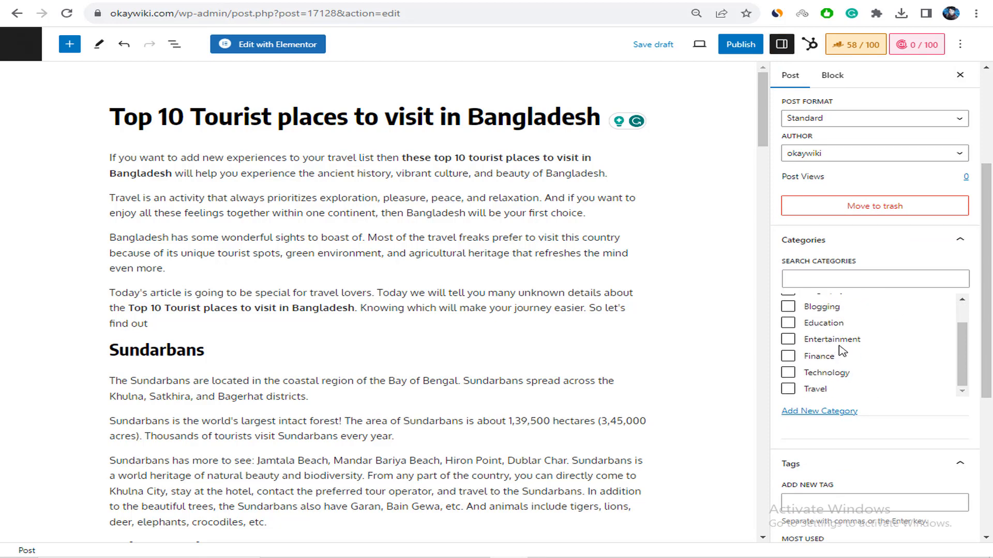
left_click(795, 393)
- Open a preview of the post in a new tab and add "Tourist places" as a post tag
scroll(982, 336, "down", 5)
left_click(827, 252)
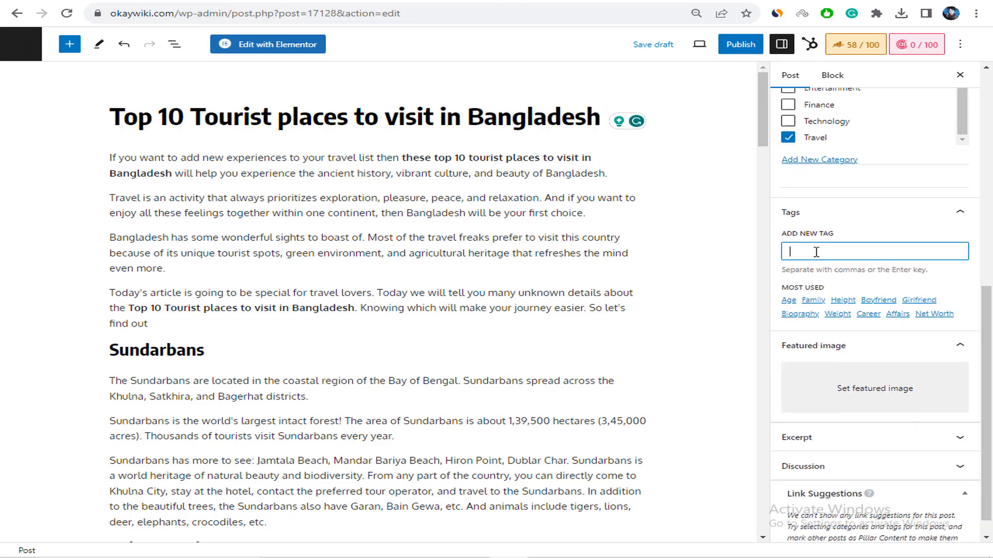
left_click(699, 44)
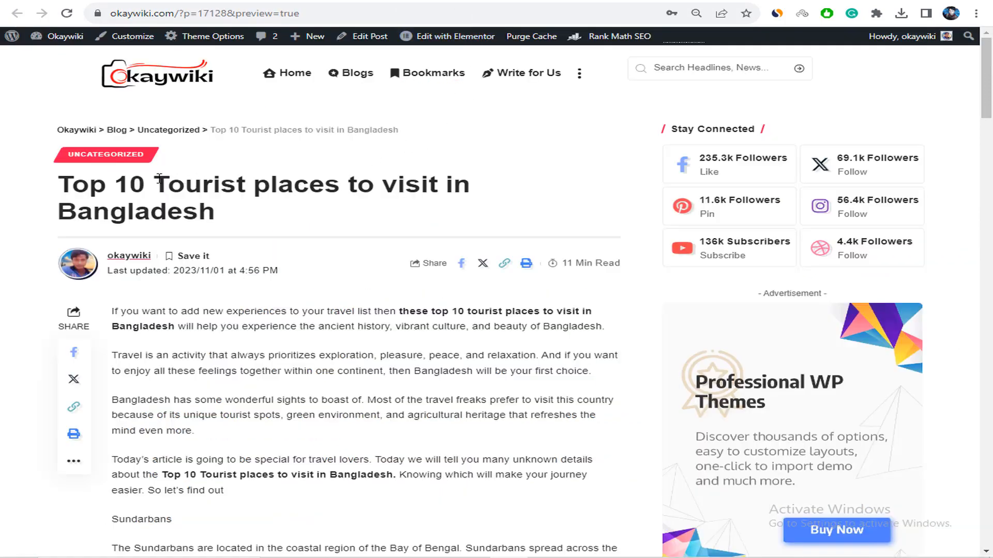
key("ctrl+w")
key("ctrl+v")
key("Return")
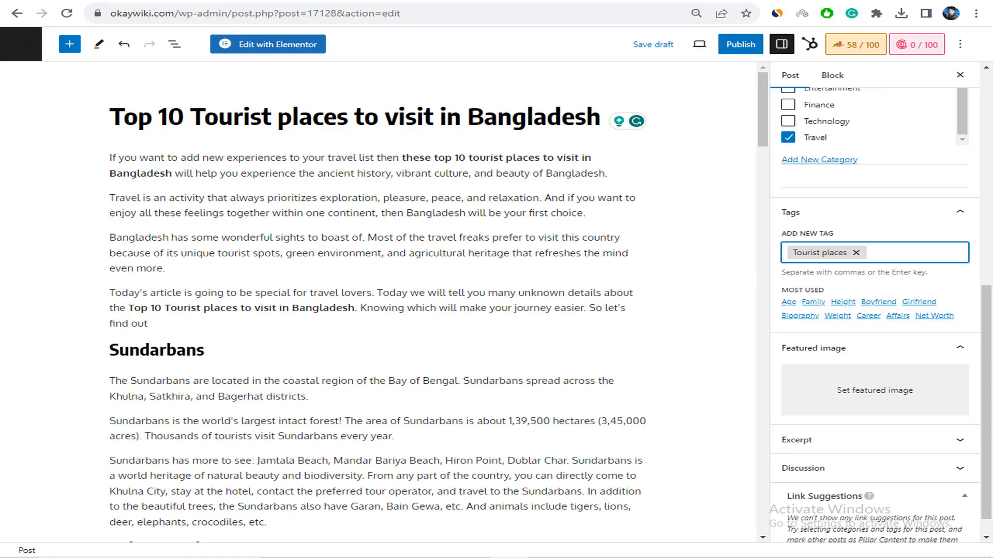
- Add the tag "Sundarbans" to the post, copying the place name from the post preview
key("ctrl+Tab")
scroll(227, 284, "down", 4)
left_click_drag(193, 271, 135, 268)
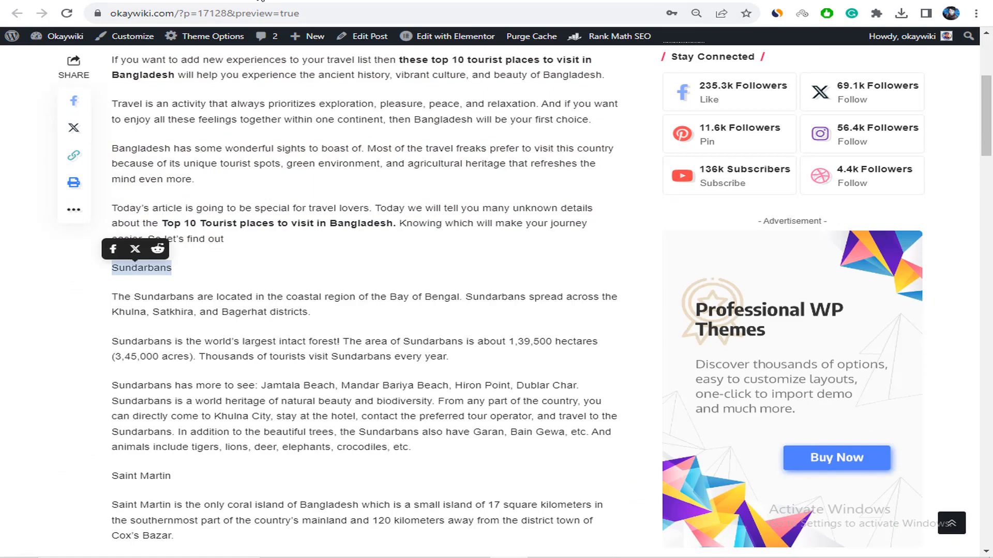
key("ctrl+c")
key("ctrl+shift+Tab")
key("ctrl+v")
key("Return")
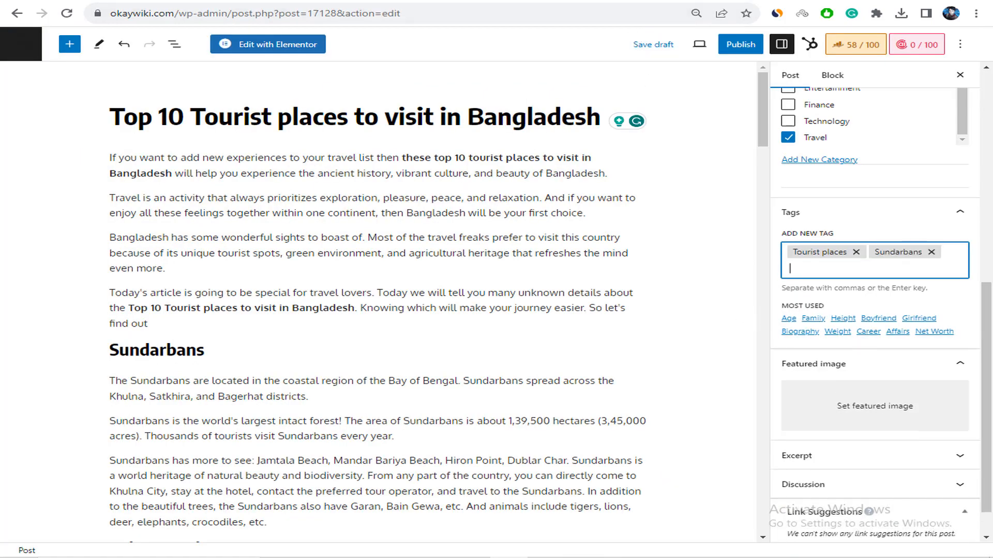
- Copy the "Saint Martin" heading from the post preview and add it as a tag
key("ctrl+Tab")
scroll(310, 259, "down", 3)
triple_click(142, 285)
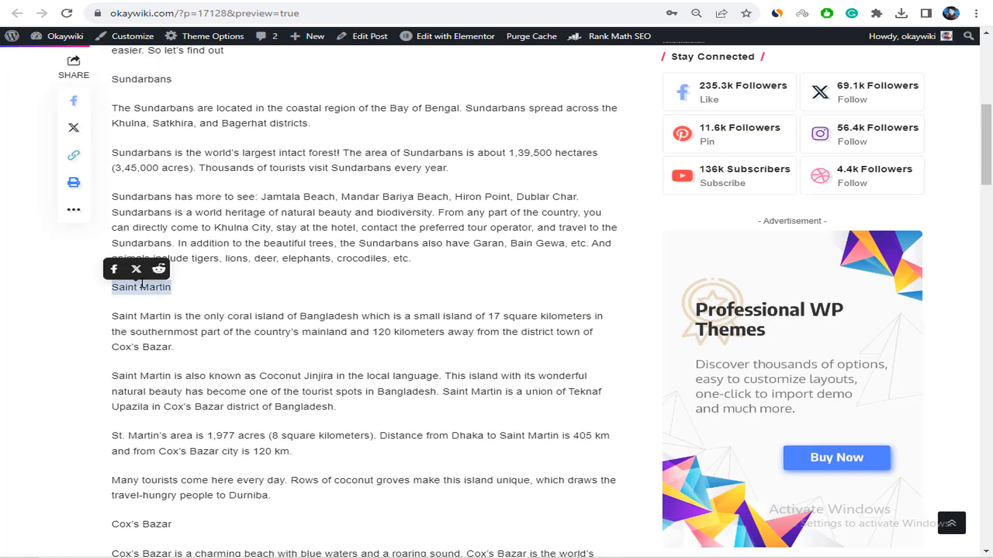
key("ctrl+c")
key("ctrl+shift+Tab")
key("ctrl+v")
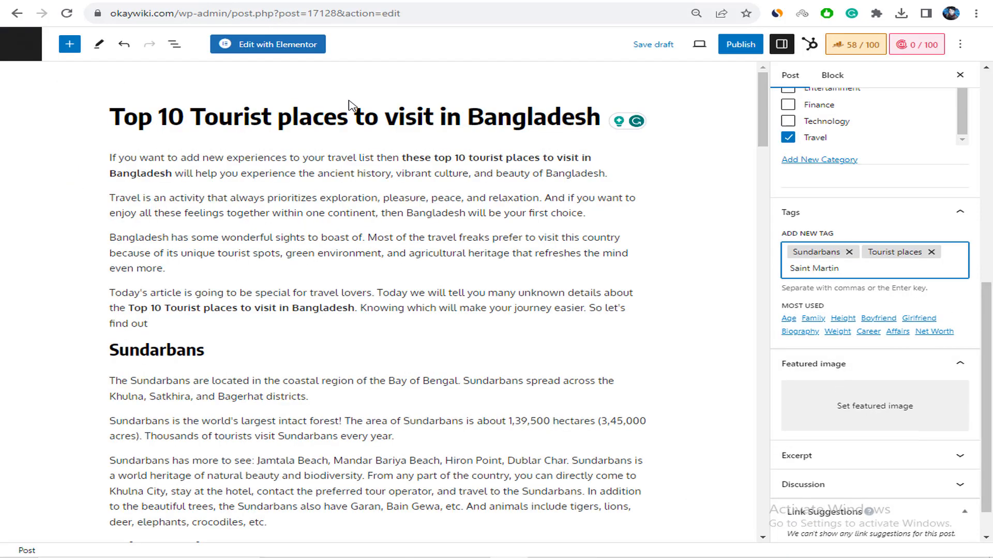
key("Return")
- Copy the "Cox's Bazar" heading from the post preview and add it as a tag
key("ctrl+Tab")
scroll(175, 191, "down", 3)
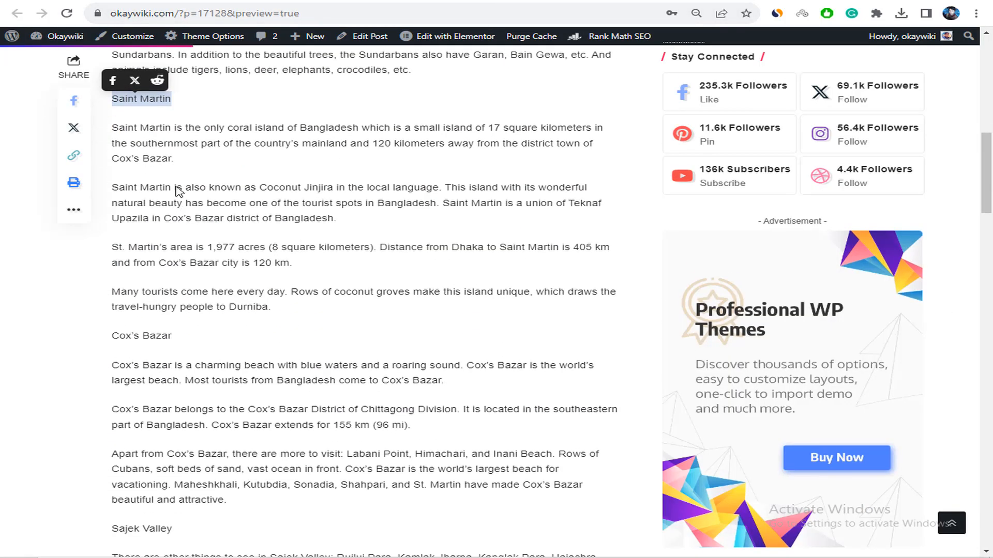
triple_click(165, 335)
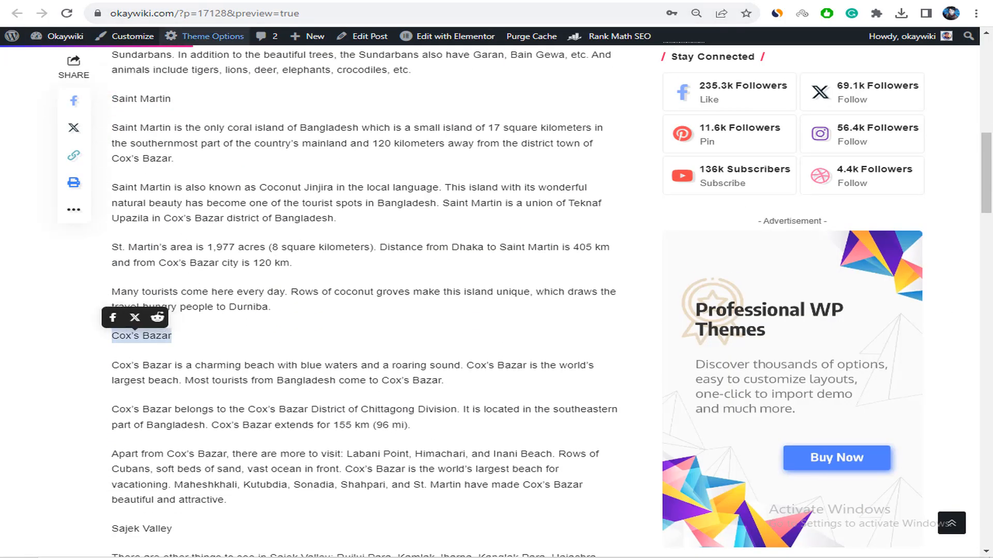
key("ctrl+c")
key("ctrl+shift+Tab")
key("ctrl+v")
key("Return")
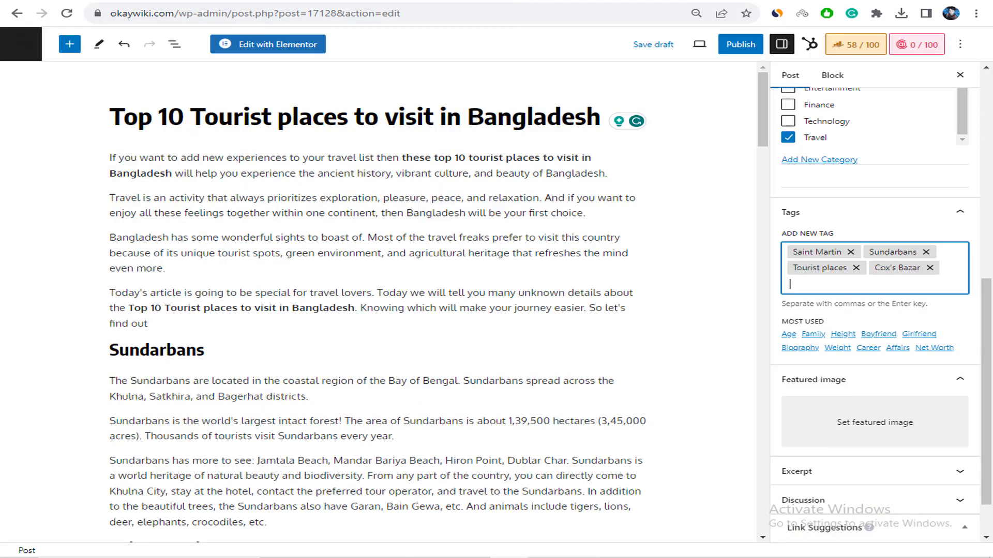
- Copy the "Sajek Valley" heading from the post preview and add it as a tag
key("ctrl+Tab")
scroll(253, 341, "down", 3)
triple_click(252, 342)
key("ctrl+c")
key("ctrl+shift+Tab")
key("ctrl+v")
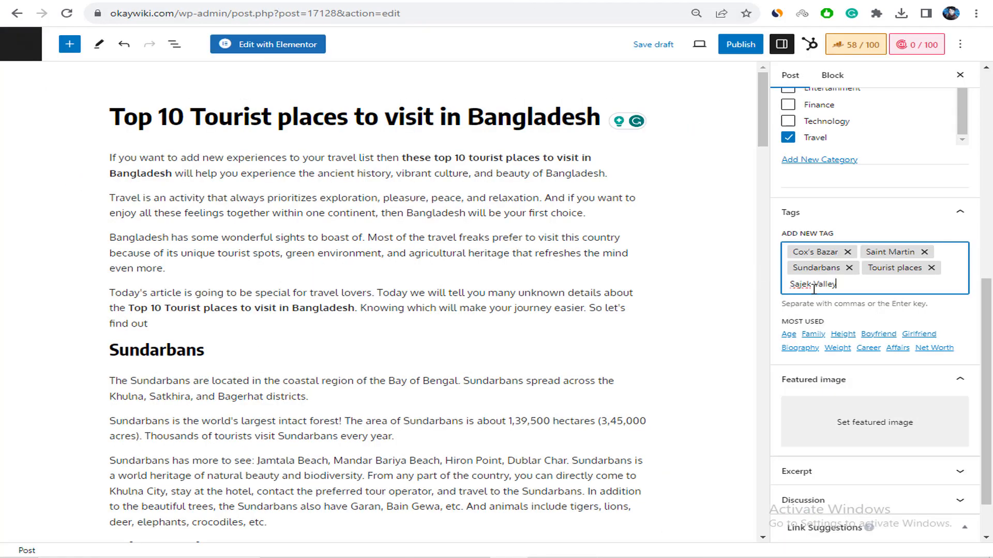
key("Return")
- Copy the "Rangamati Suspension Bridge" heading from the post preview and add it as a tag
key("ctrl+Tab")
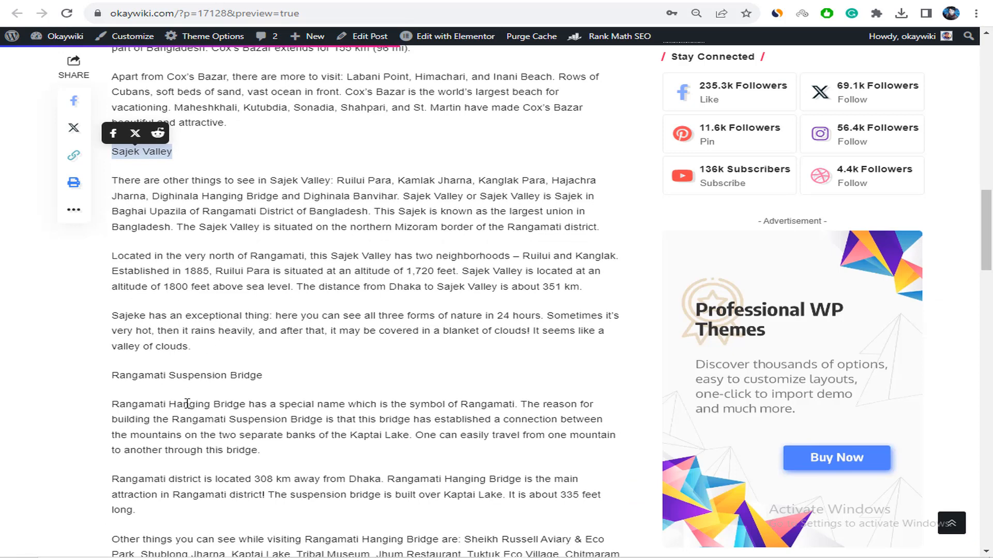
triple_click(214, 377)
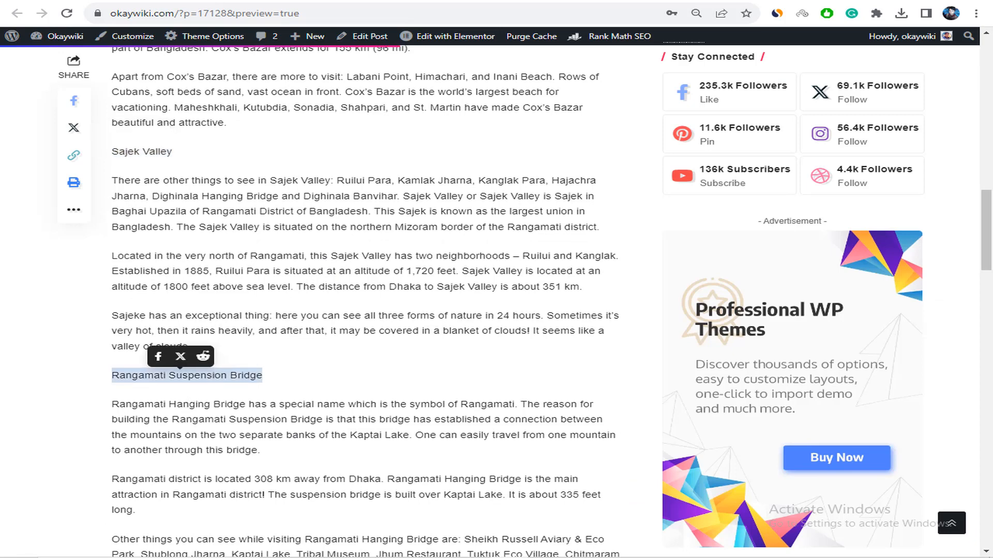
key("ctrl+c")
key("alt+Tab")
key("ctrl+v")
key("Return")
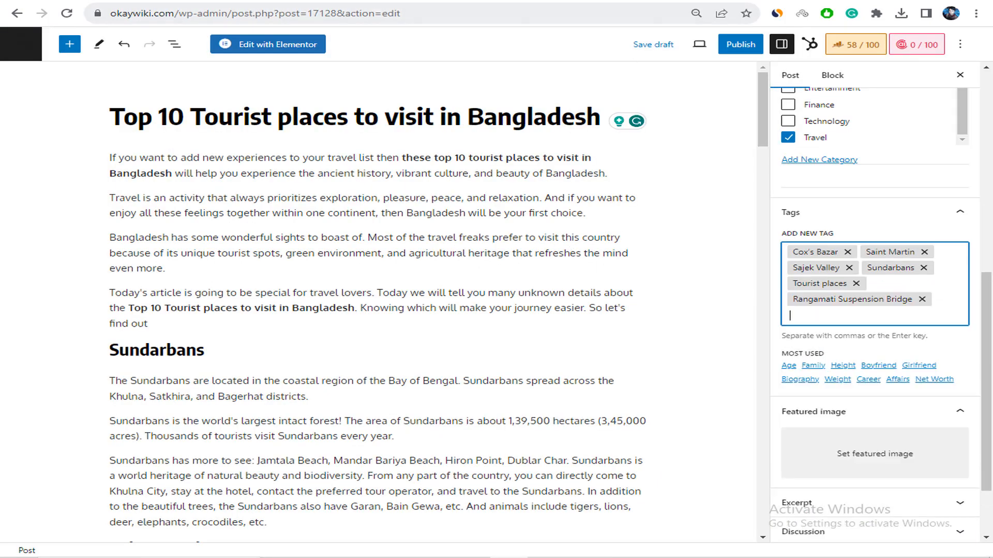
- Copy the "Ratargul" heading from the post preview and add it as a tag
key("alt+Tab")
scroll(230, 312, "down", 3)
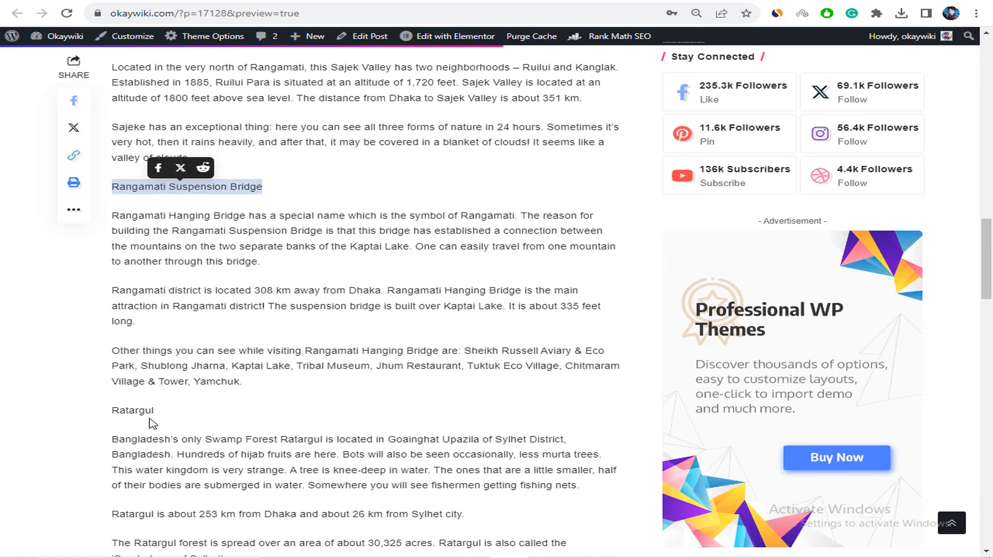
triple_click(148, 410)
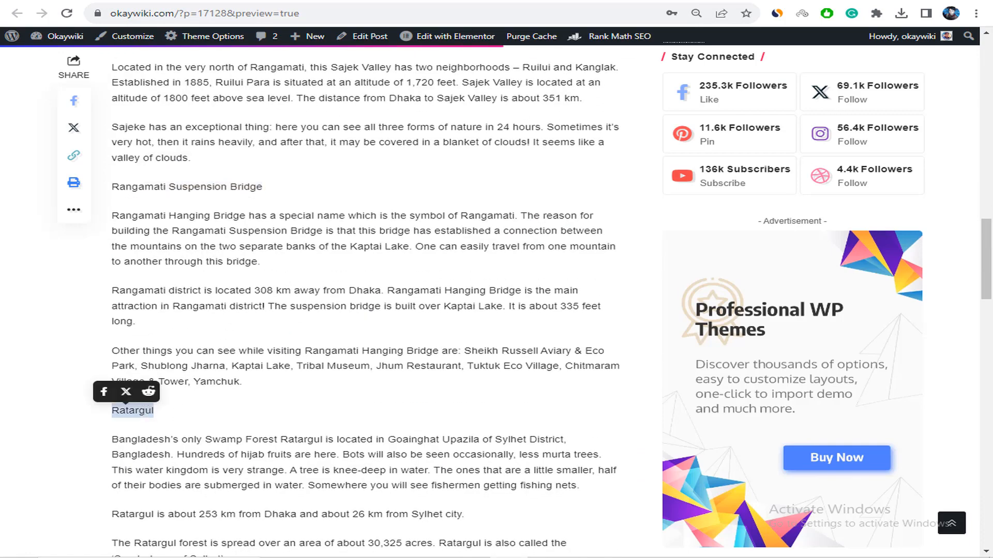
key("ctrl+c")
key("alt+Tab")
key("ctrl+v")
key("Return")
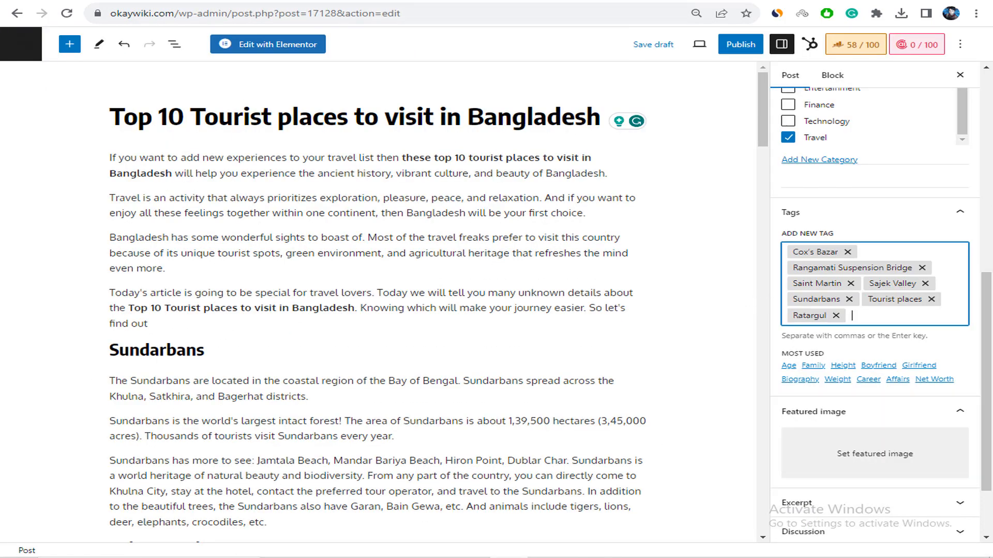
- Copy the "Nijhum Island" heading from the post preview and add it as a tag
key("alt+Tab")
scroll(359, 283, "down", 5)
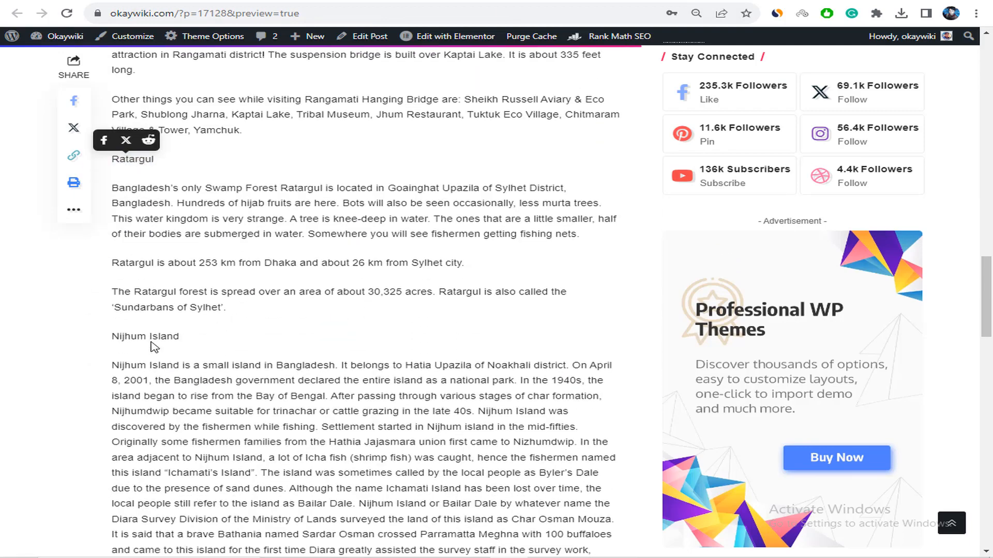
triple_click(152, 343)
key("ctrl+c")
key("alt+Tab")
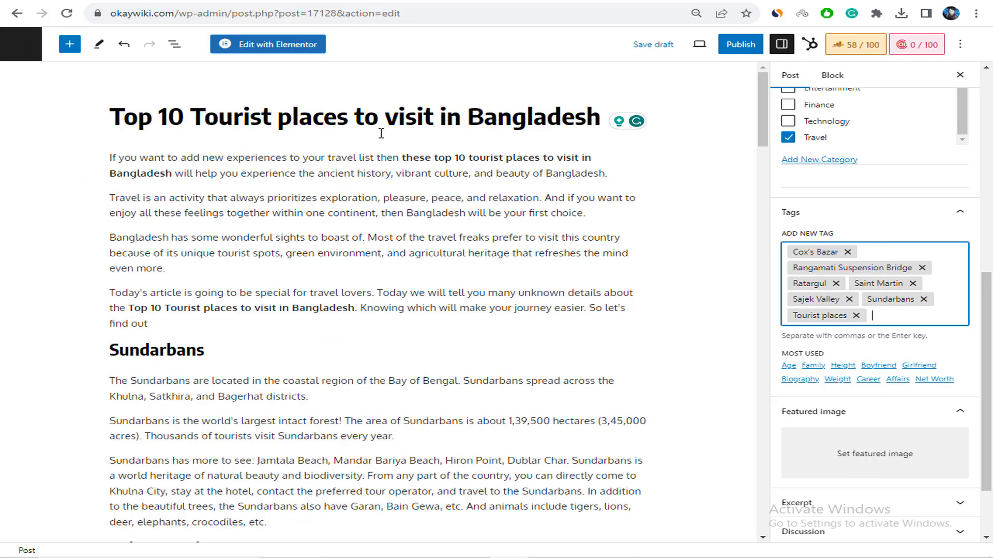
key("ctrl+v")
- Copy the "Jaflong" heading from the post preview and add it as a tag
key("alt+Tab")
scroll(284, 255, "down", 3)
scroll(262, 379, "down", 2)
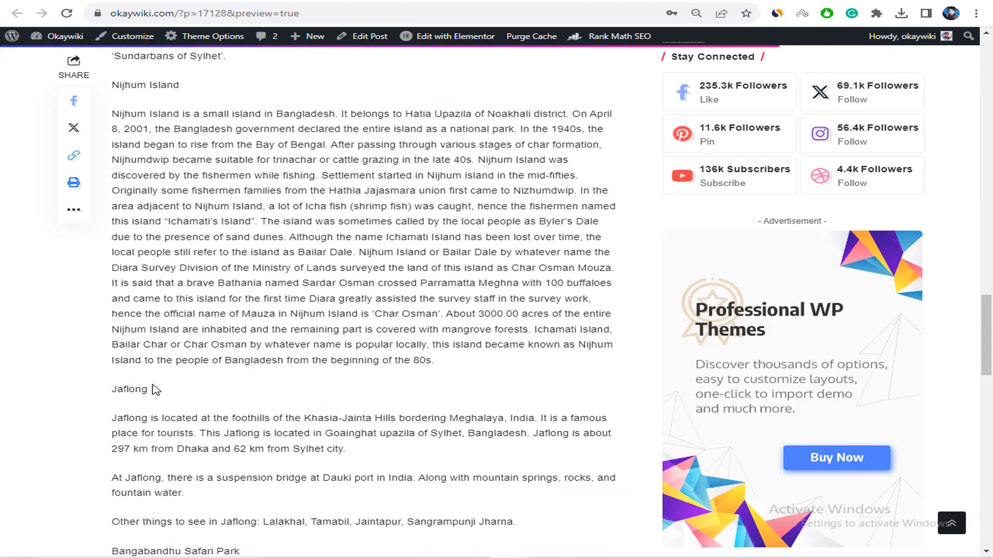
triple_click(140, 388)
key("ctrl+c")
key("alt+Tab")
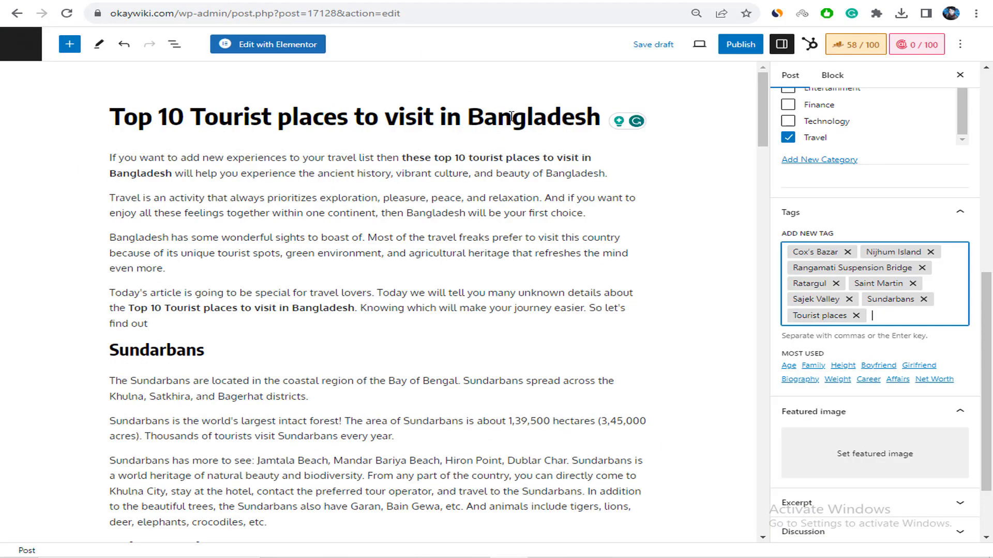
key("ctrl+v")
key("Return")
- Copy the "Bangabandhu Safari Park" heading from the post preview and add it as a tag
key("alt+Tab")
scroll(414, 265, "down", 5)
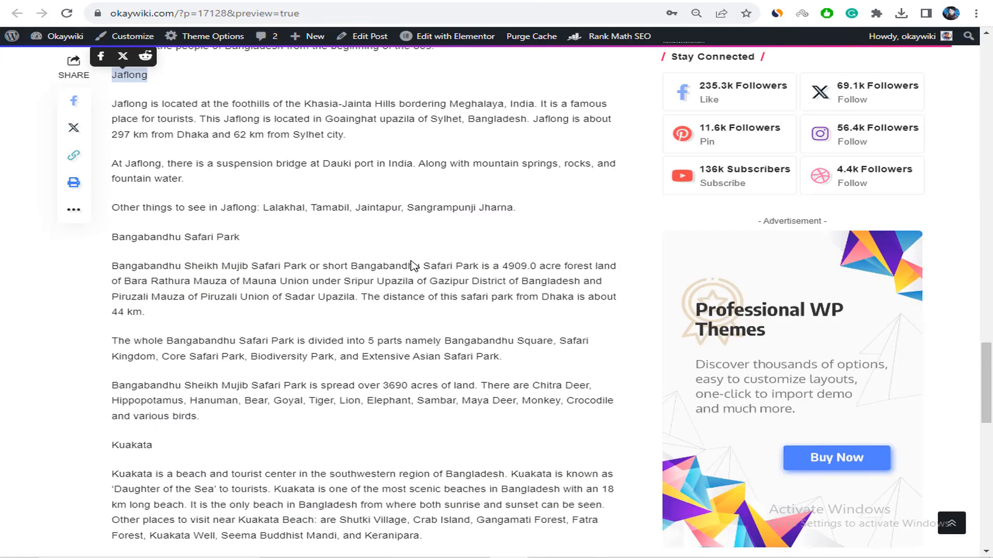
triple_click(187, 236)
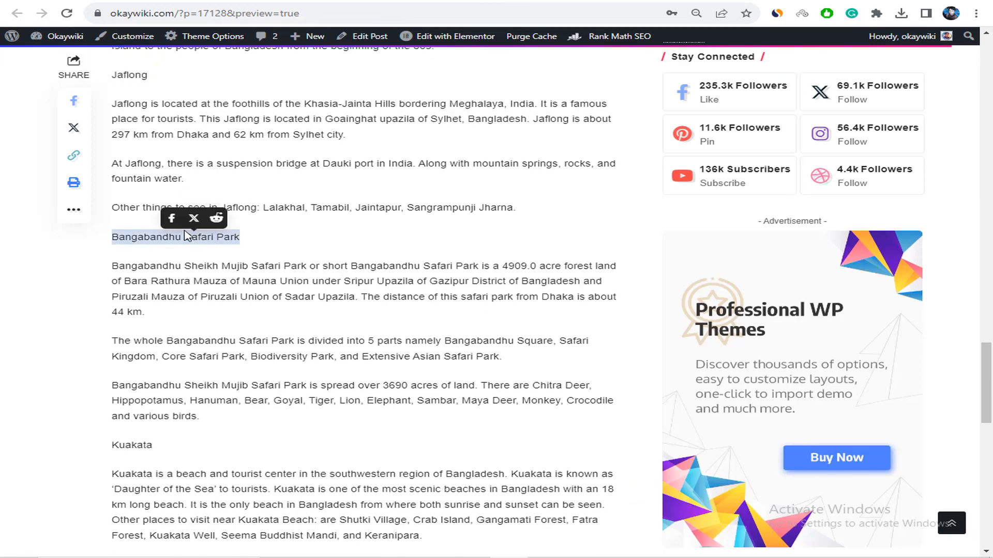
key("ctrl+c")
key("alt+Tab")
key("ctrl+v")
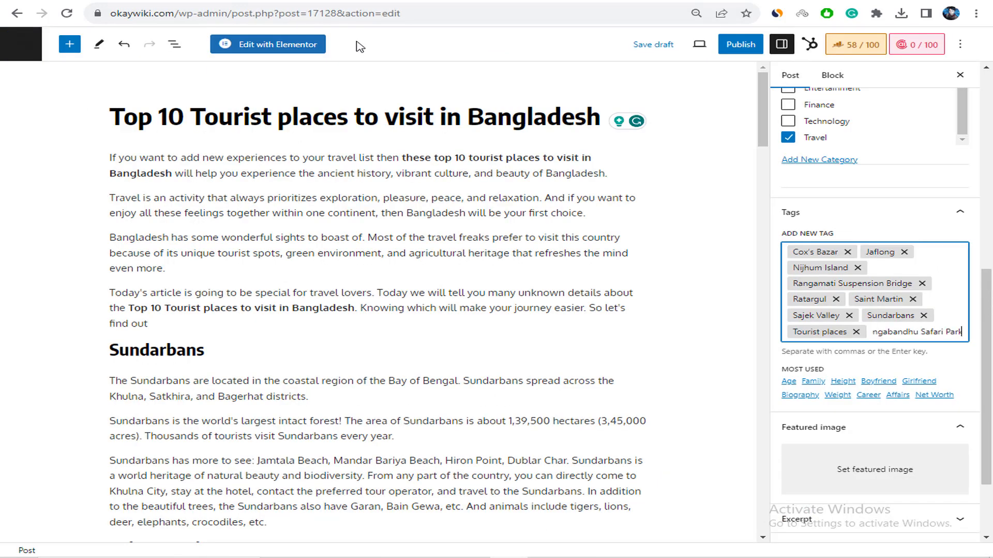
key("Return")
- Copy the "Kuakata" heading from the post preview and add it as a tag
key("alt+Tab")
double_click(139, 451)
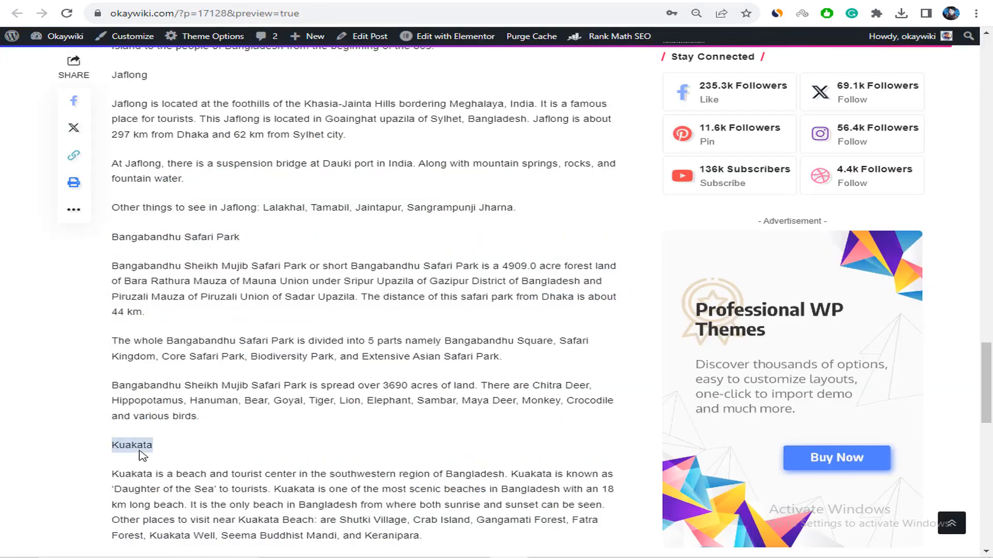
left_click(284, 0)
key("ctrl+v")
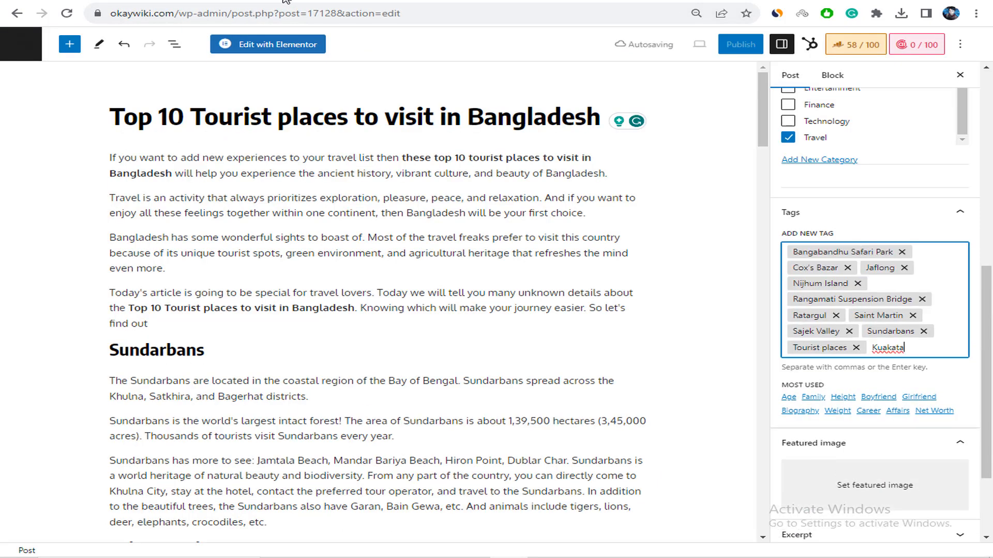
key("Return")
key("BackSpace")
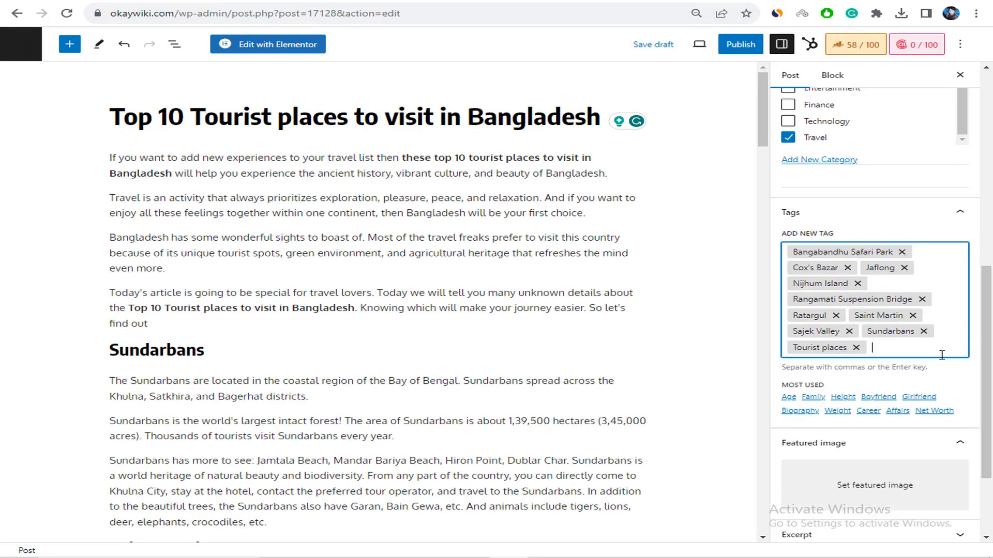
- Upload "10 Tourist places to visit in Bangladesh.png" from the Downloads folder for the post's featured image
scroll(924, 239, "down", 3)
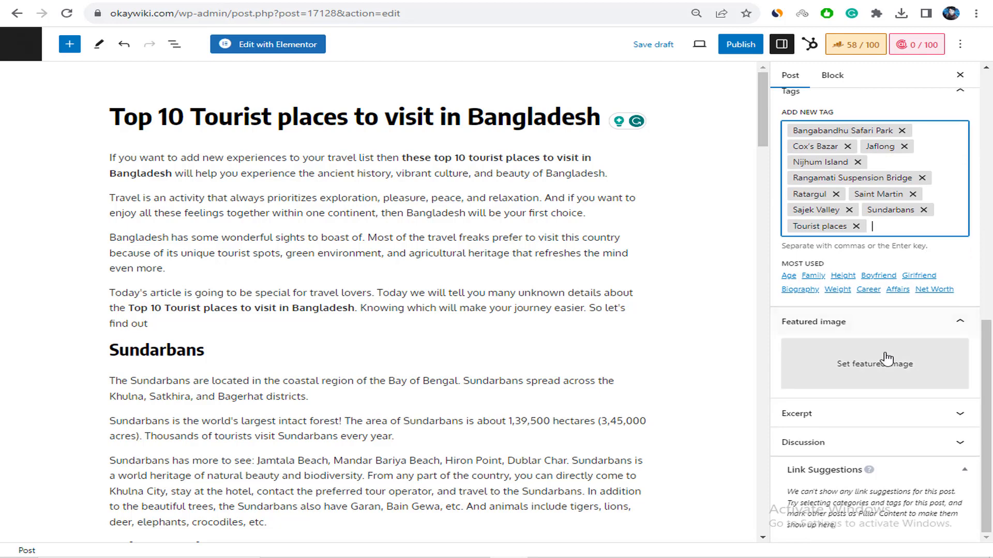
triple_click(525, 119)
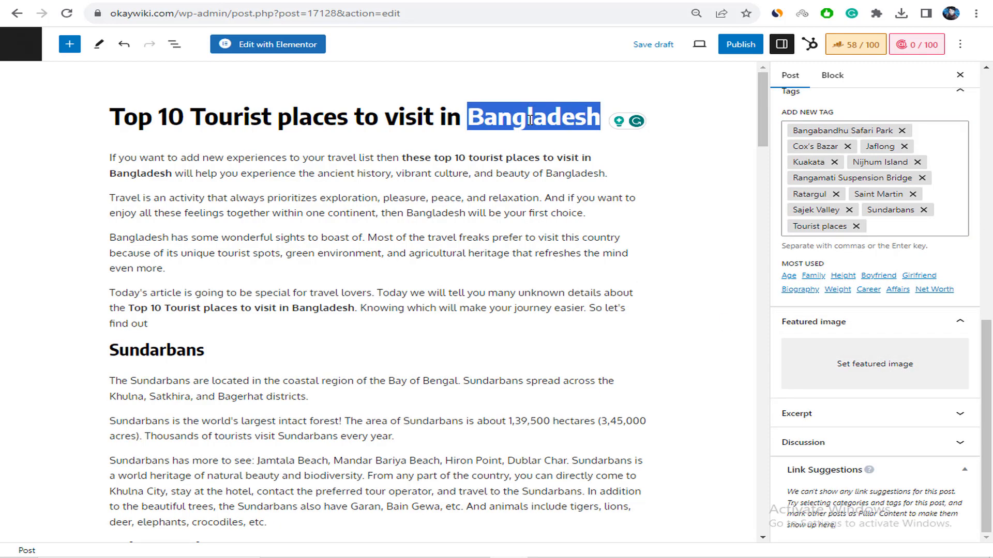
left_click(870, 381)
left_click(73, 82)
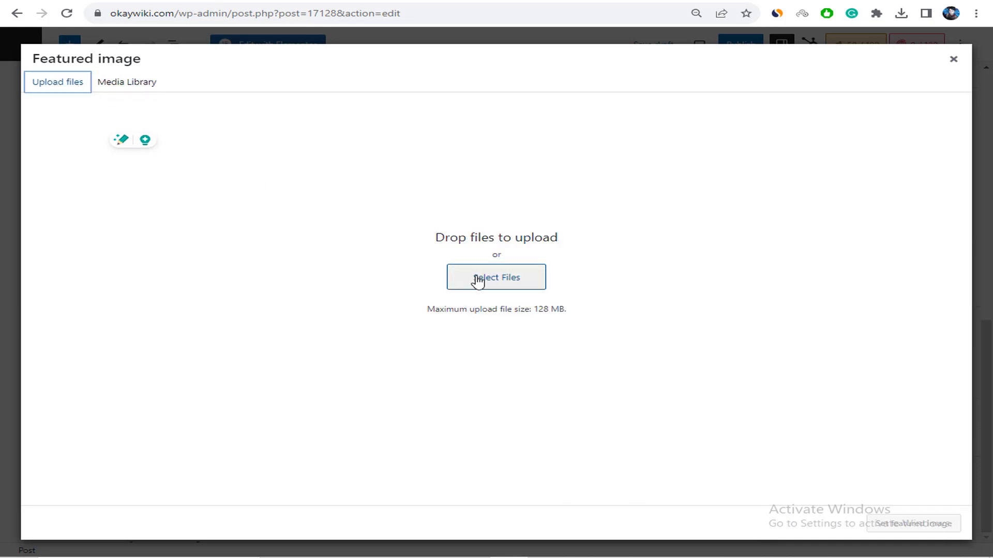
left_click(455, 277)
left_click(182, 110)
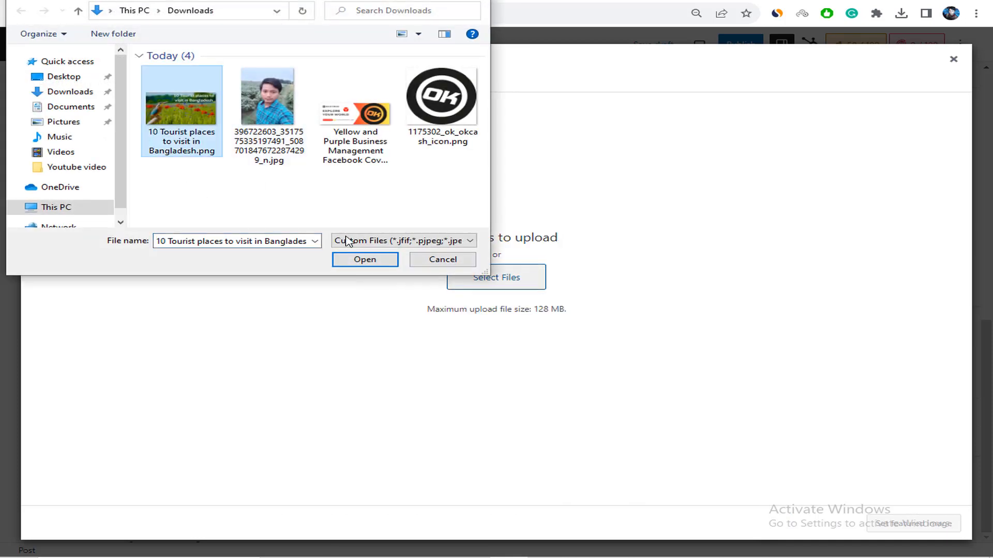
left_click(365, 259)
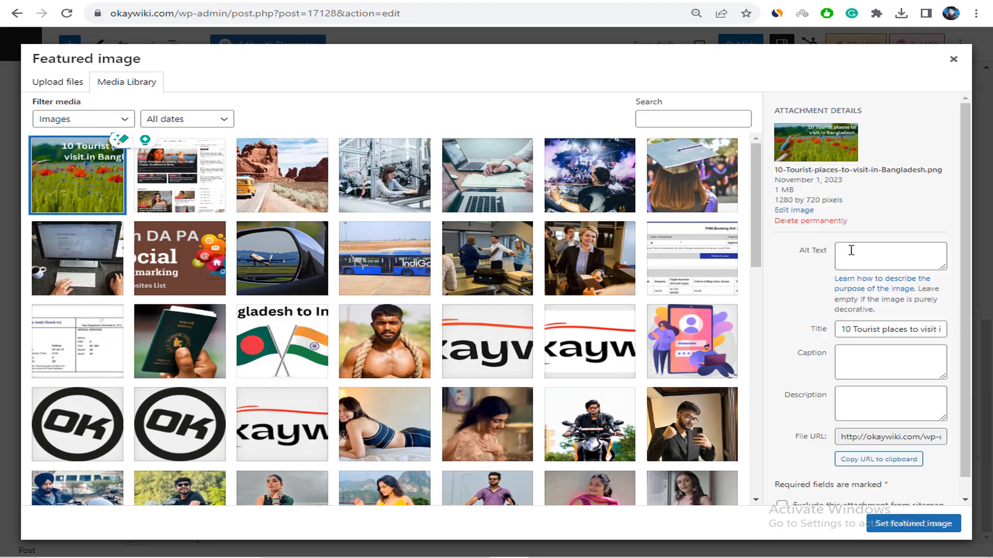
- Fill the image's alt text and description with "Top 10 Tourist places to visit in Bangladesh" and set it as the featured image
left_click(871, 254)
key("ctrl+v")
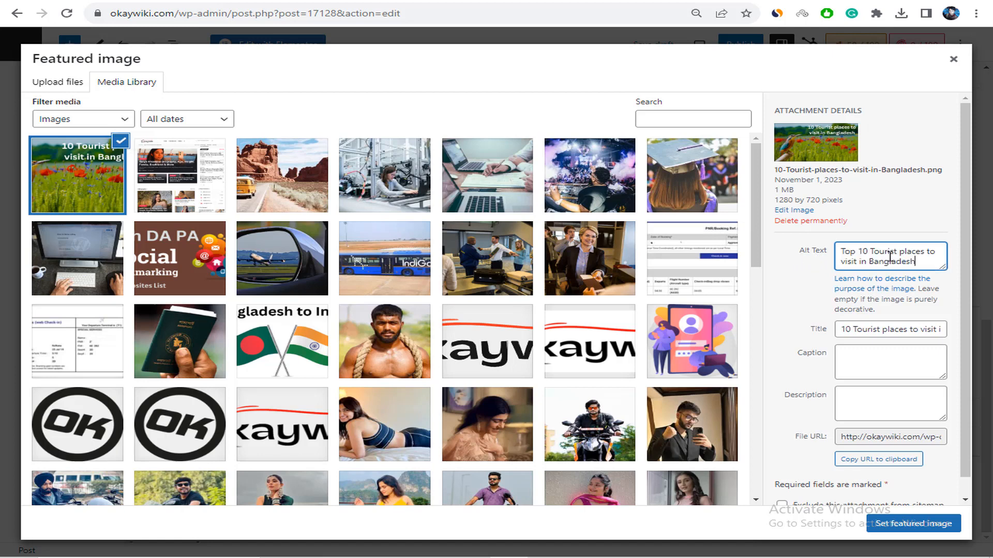
left_click(909, 395)
key("ctrl+v")
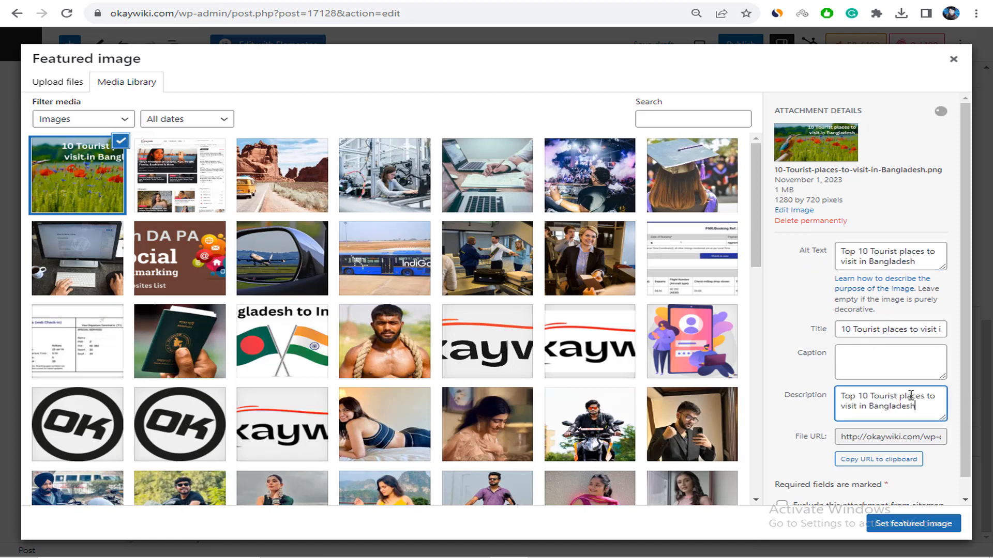
left_click(921, 526)
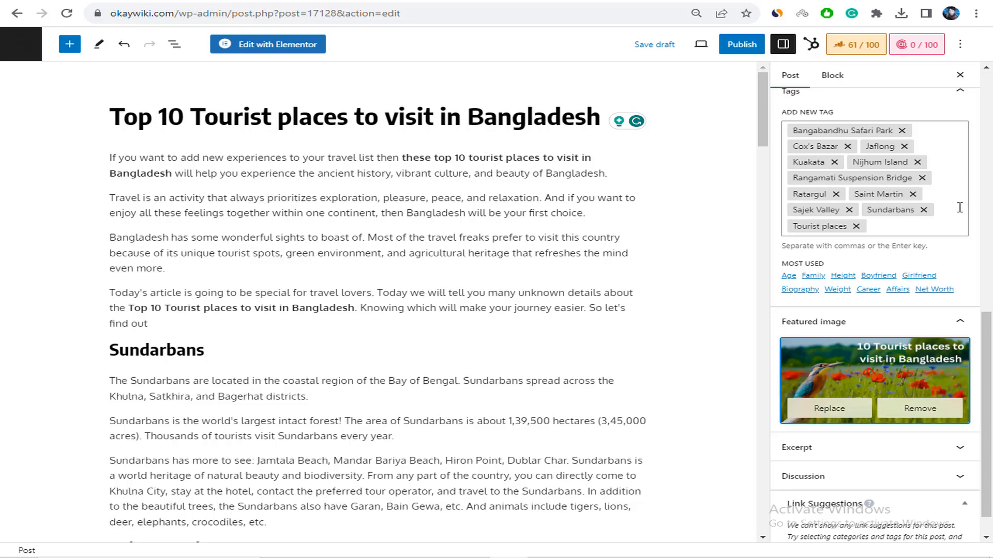
- Save the post as a draft and reload its open preview page
left_click(652, 52)
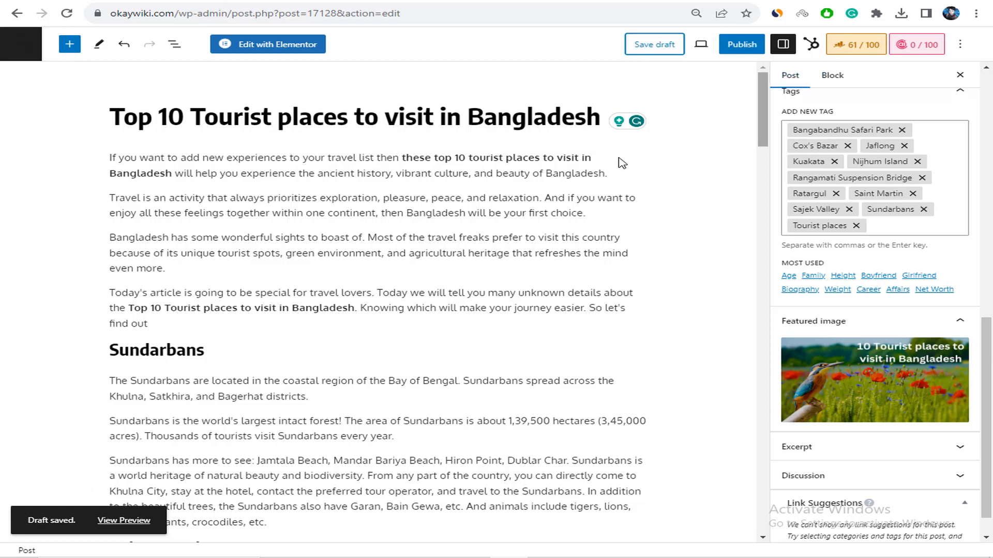
scroll(323, 281, "down", 3)
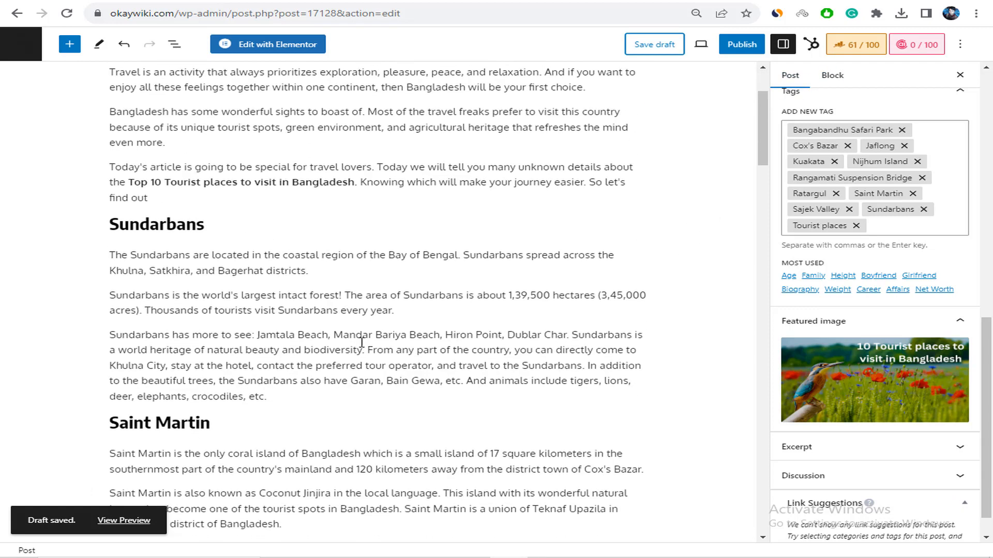
scroll(407, 277, "up", 5)
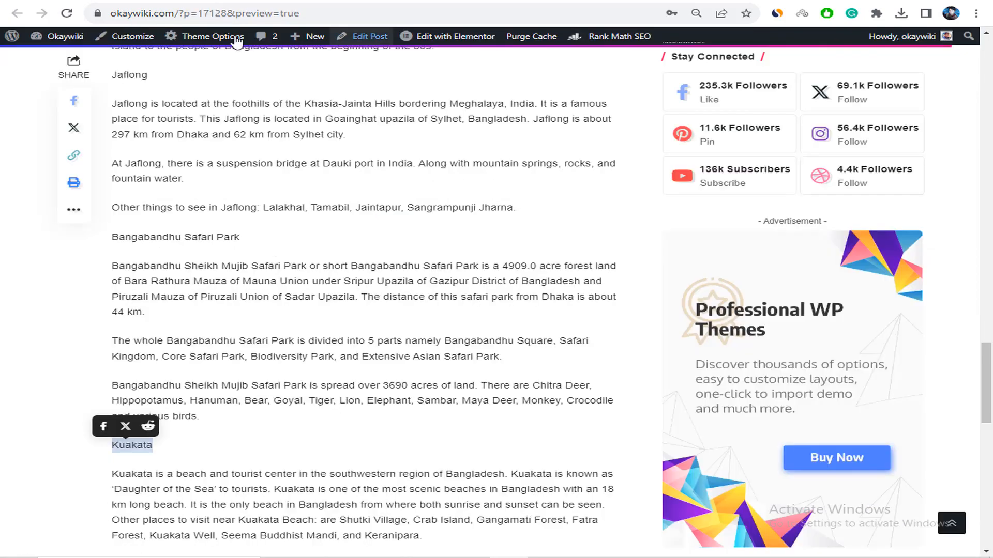
scroll(119, 68, "up", 20)
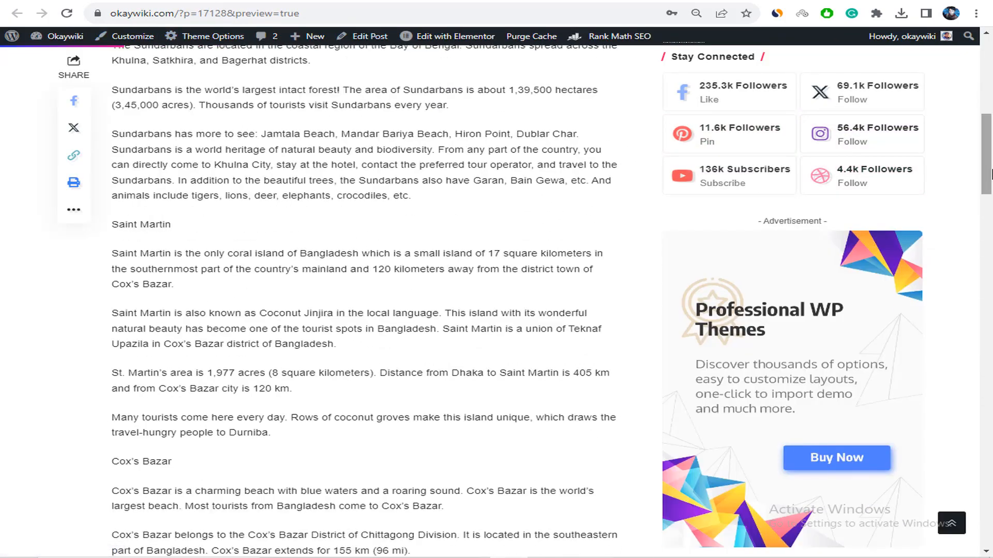
left_click(66, 13)
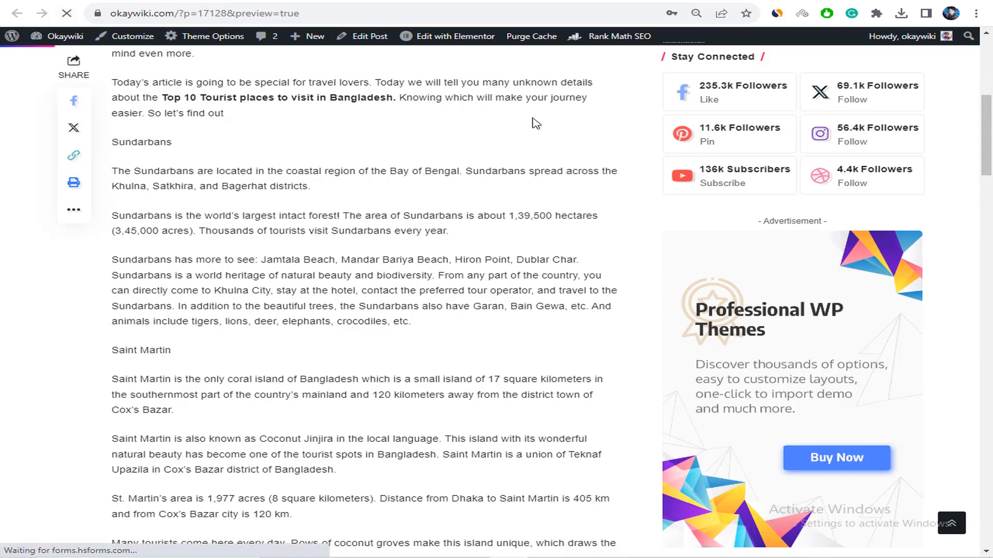
- Check the title, featured image, table of contents and section headings in the post preview, and close the preview
scroll(547, 118, "up", 8)
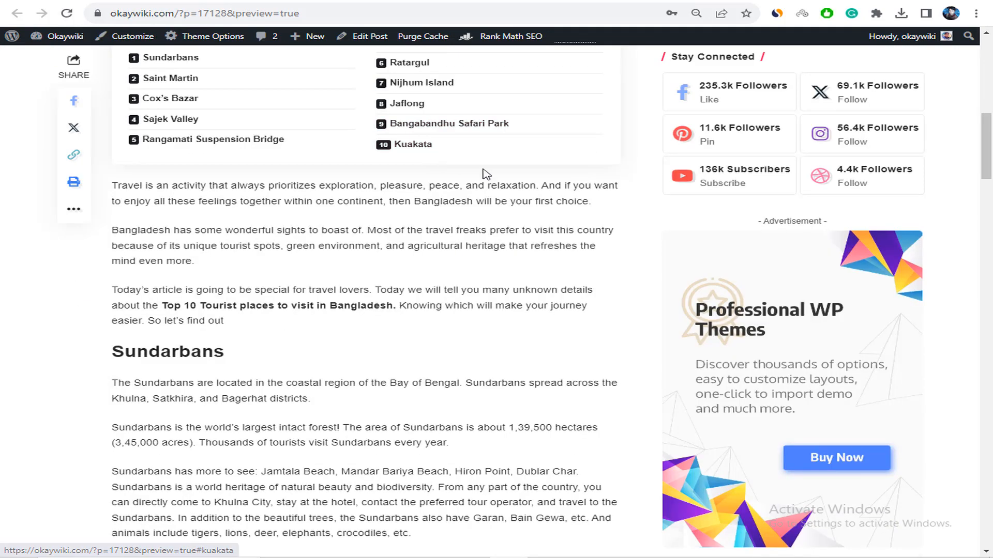
scroll(505, 168, "down", 1)
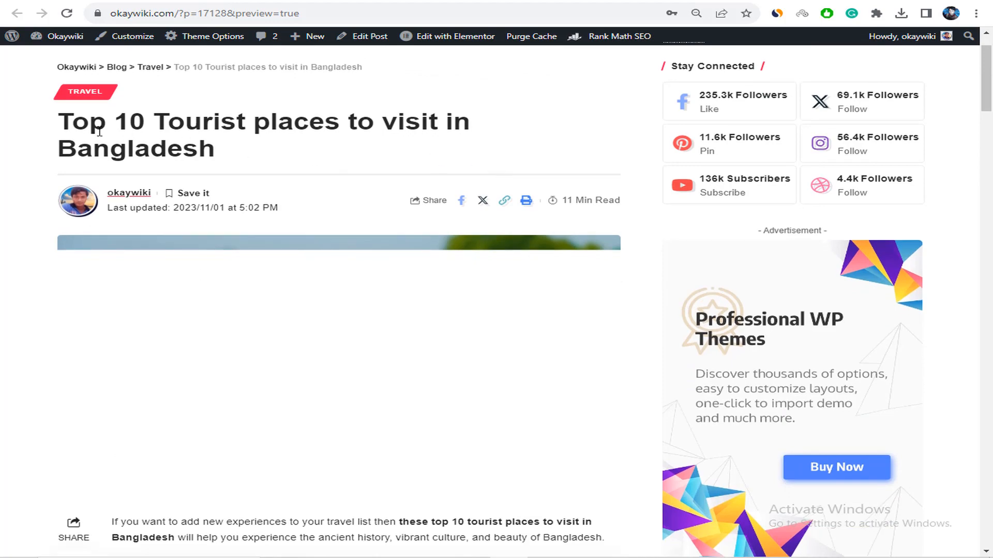
left_click_drag(71, 126, 272, 128)
left_click(351, 148)
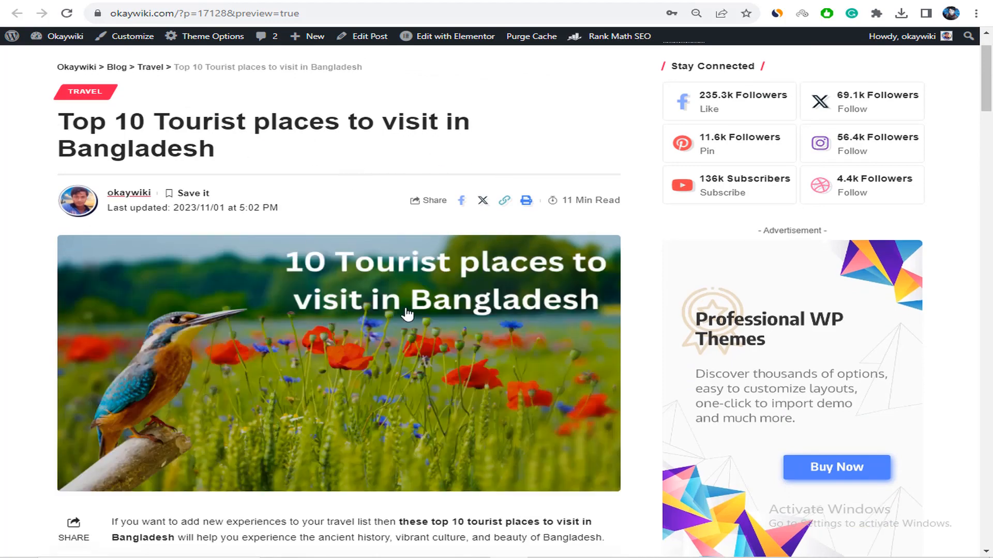
scroll(449, 320, "down", 3)
scroll(353, 225, "down", 6)
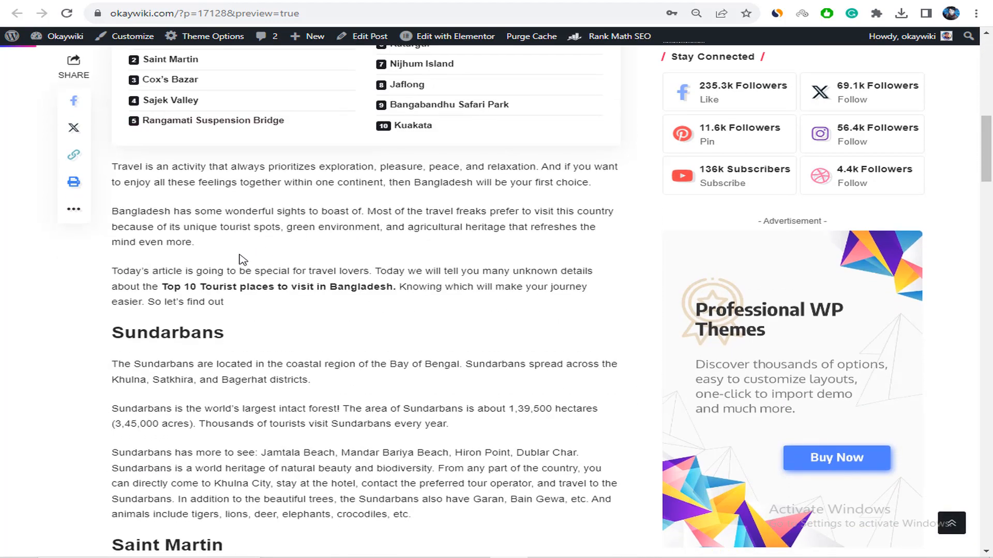
scroll(257, 281, "down", 4)
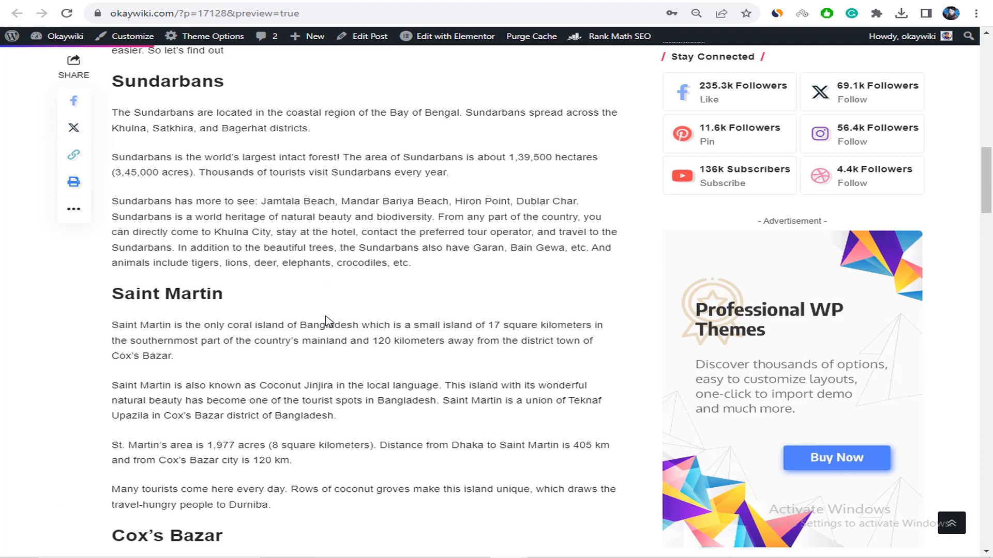
key("ctrl+w")
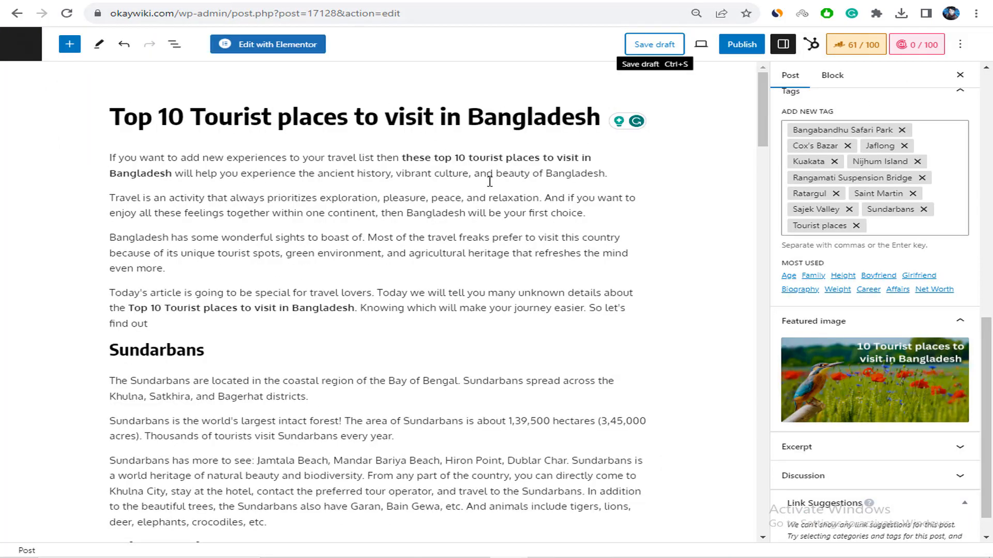
mouse_move(489, 181)
scroll(798, 137, "up", 1)
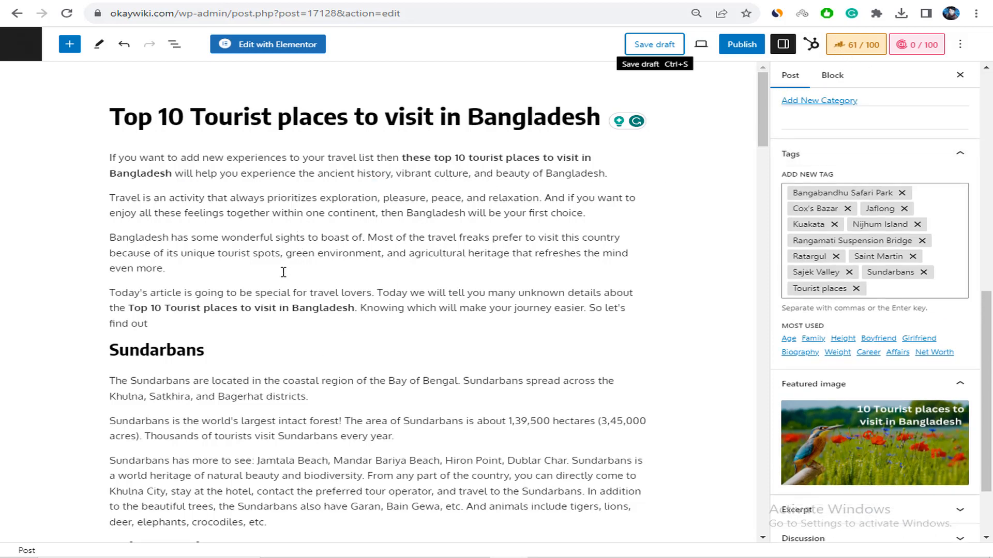
scroll(178, 309, "down", 1)
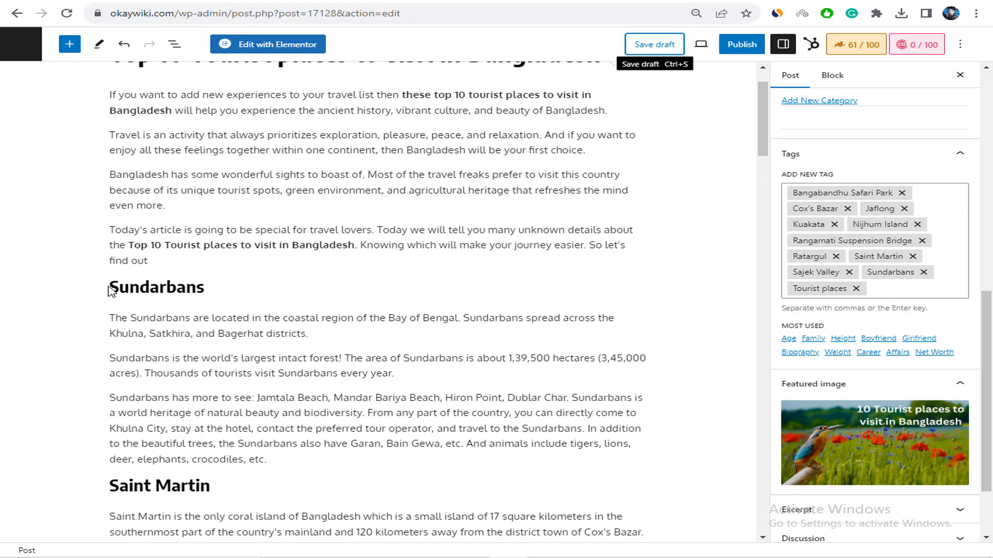
scroll(188, 293, "down", 1)
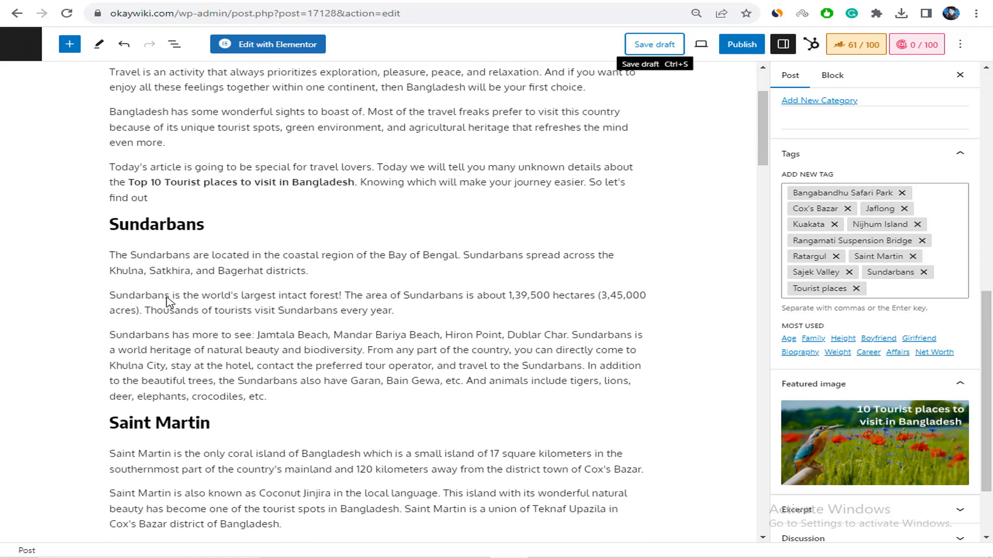
scroll(160, 315, "down", 2)
scroll(201, 320, "down", 3)
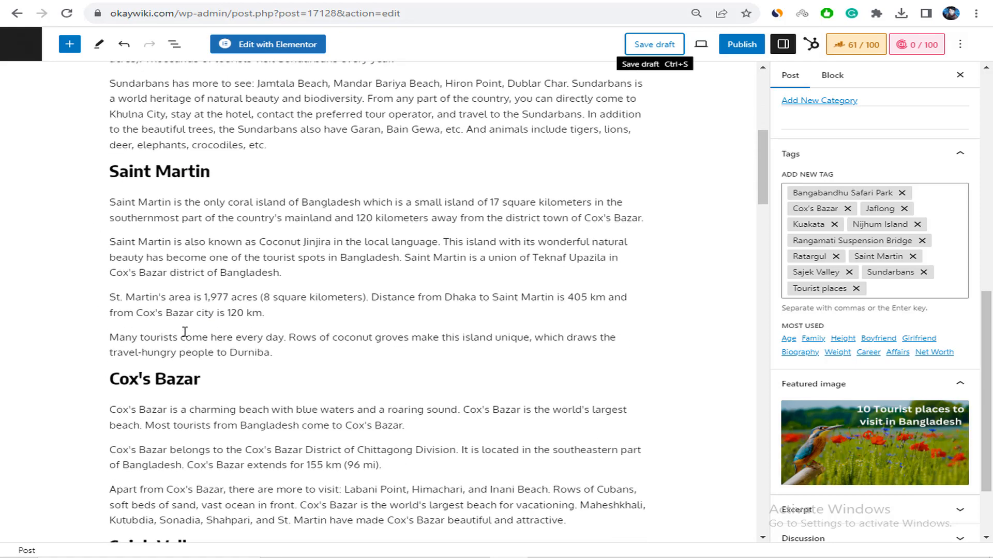
scroll(228, 258, "up", 7)
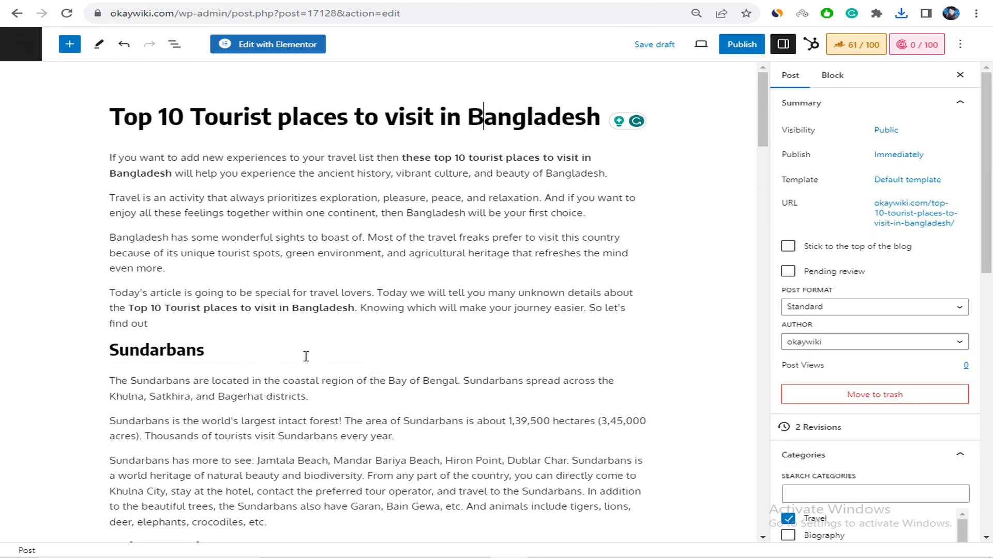
- Add a new line below the Sundarbans heading and insert an Image block there
left_click(227, 362)
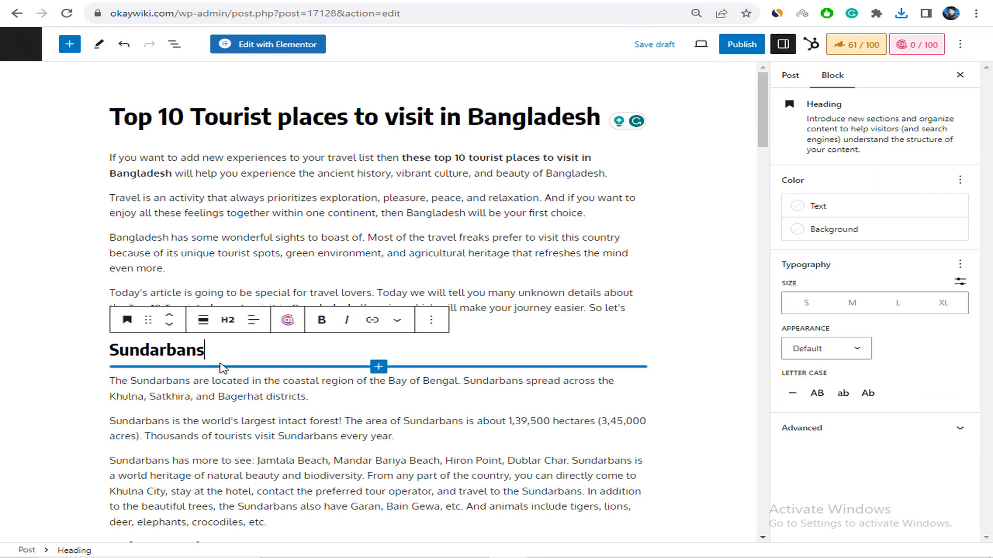
key("Return")
scroll(578, 355, "down", 2)
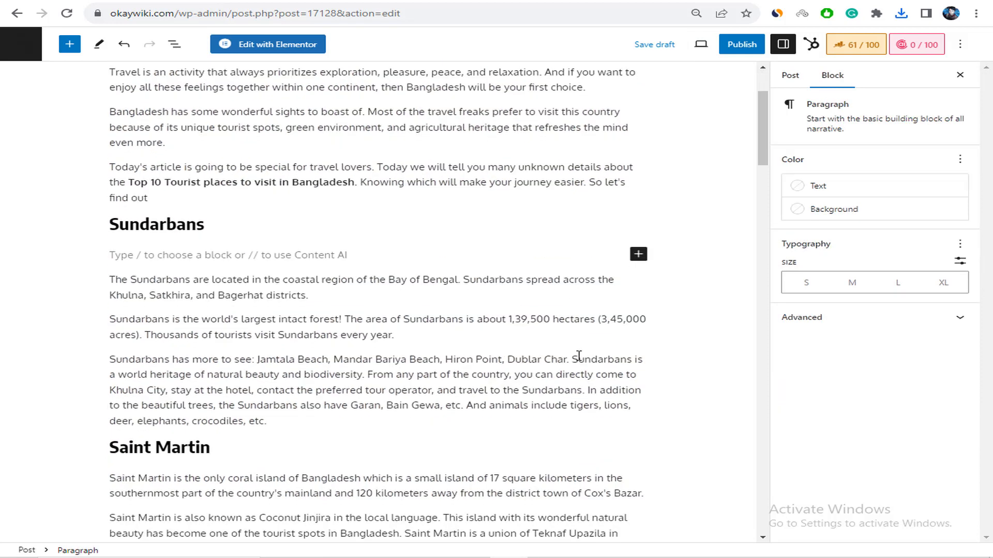
left_click(638, 254)
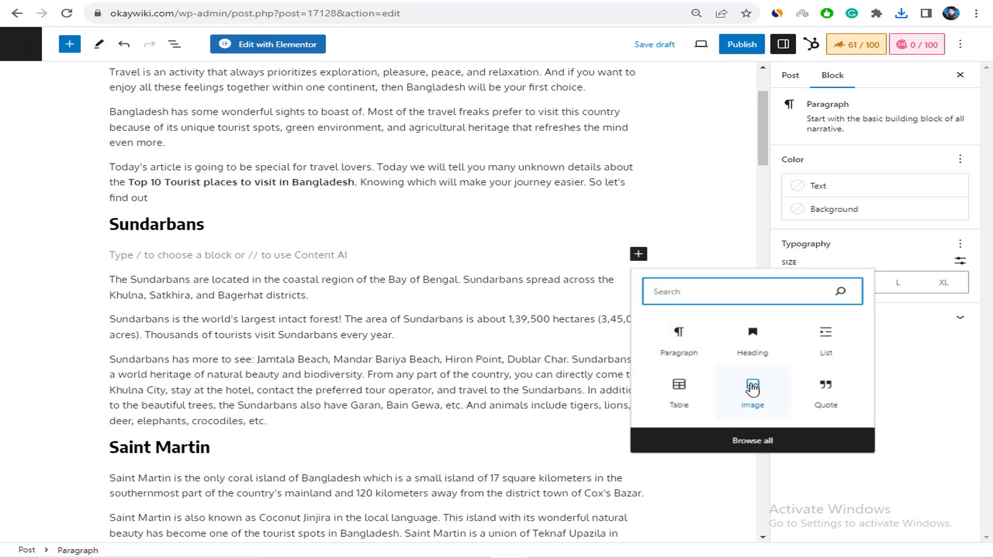
left_click(758, 402)
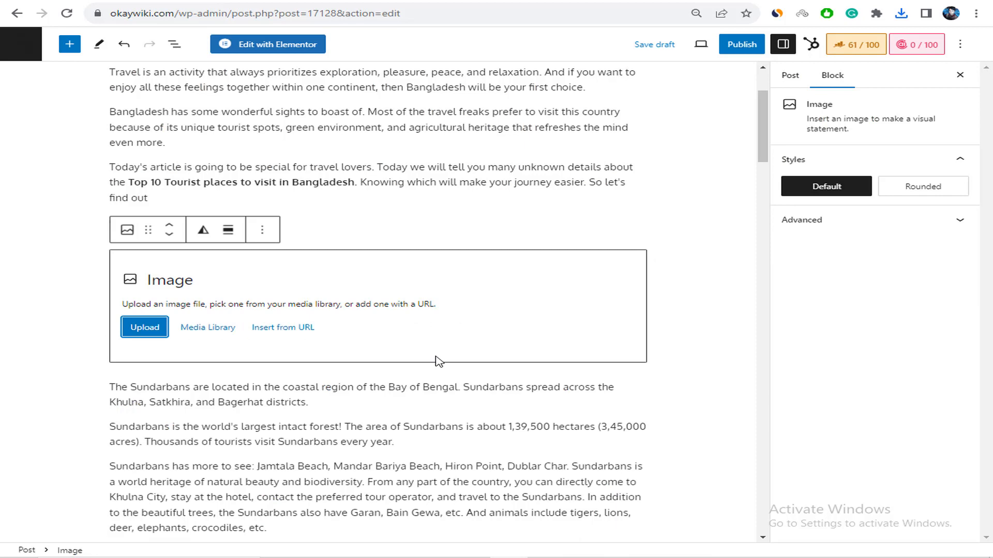
- Upload the Unsplash deer photo from the Downloads folder into the Sundarbans Image block and align it to the center
left_click(146, 327)
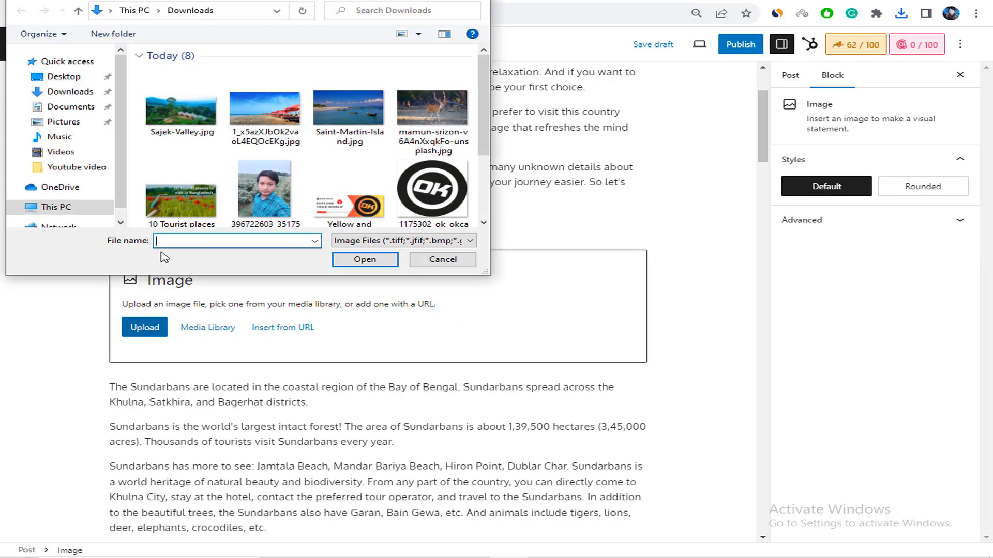
left_click(432, 111)
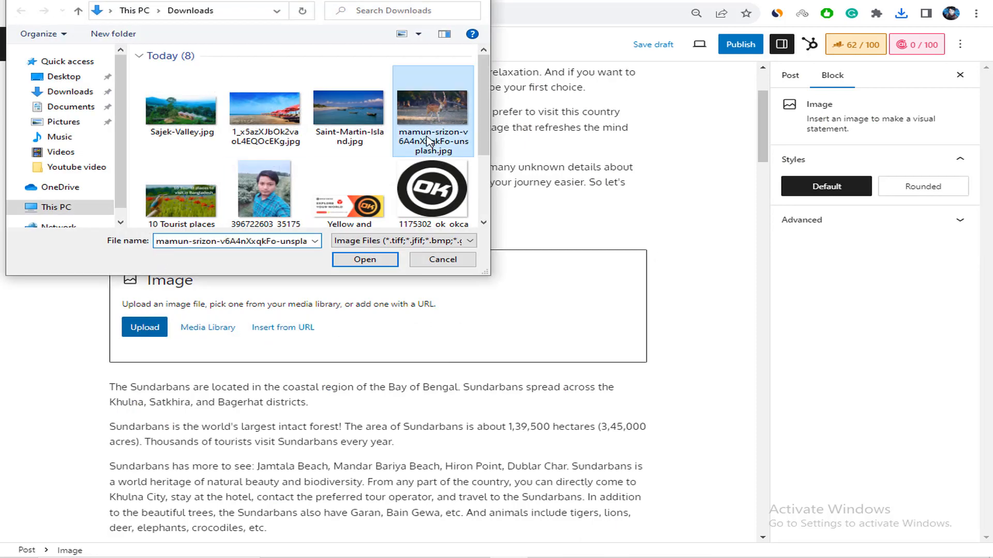
left_click(374, 260)
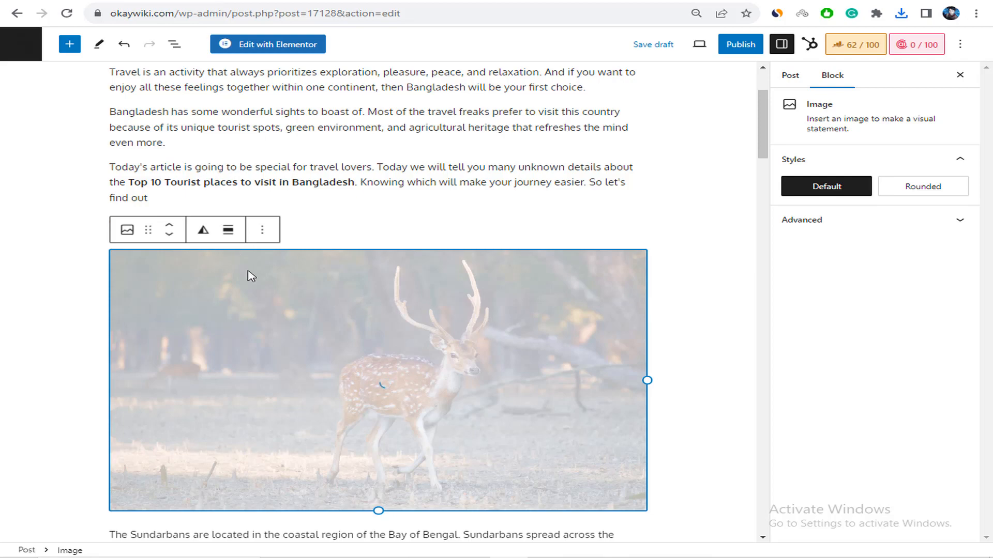
scroll(403, 344, "down", 5)
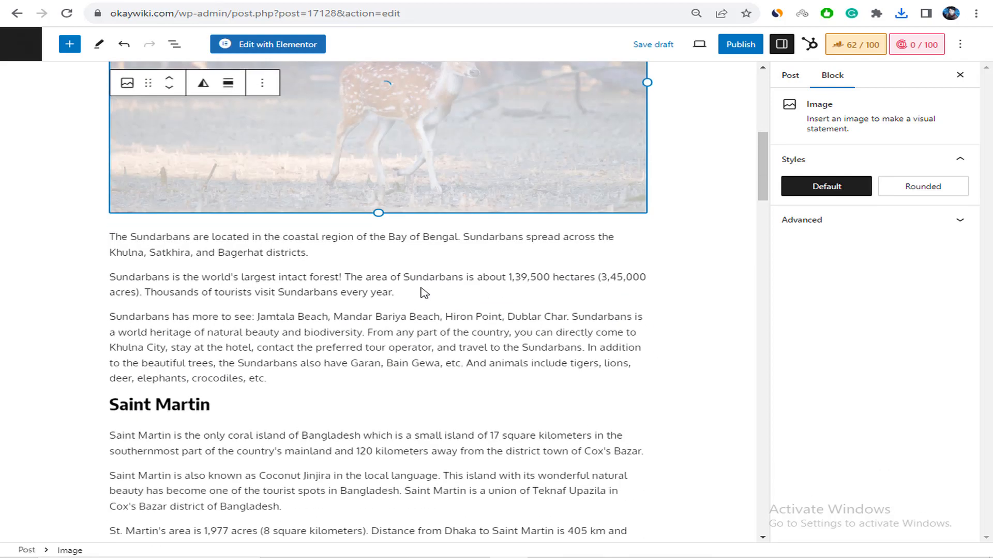
scroll(391, 241, "up", 3)
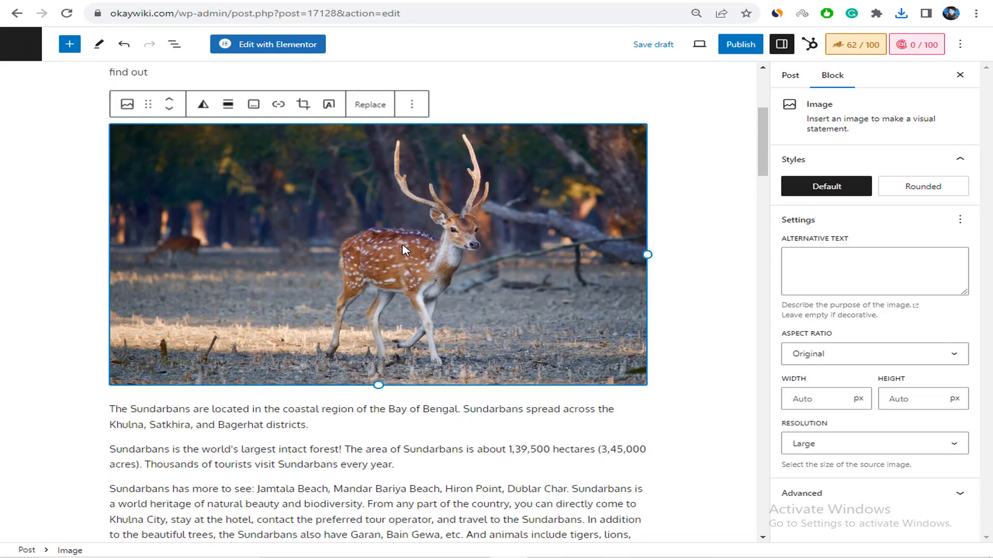
left_click(228, 104)
left_click(279, 187)
- Add a new line below the Saint Martin heading and insert an Image block there
scroll(422, 281, "down", 6)
left_click(255, 199)
key("Return")
scroll(261, 200, "down", 1)
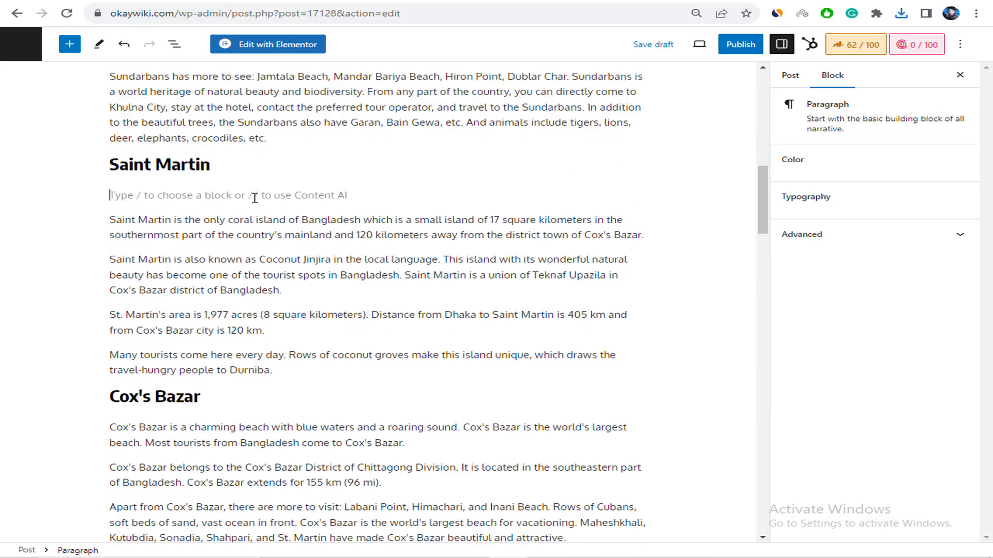
left_click(639, 194)
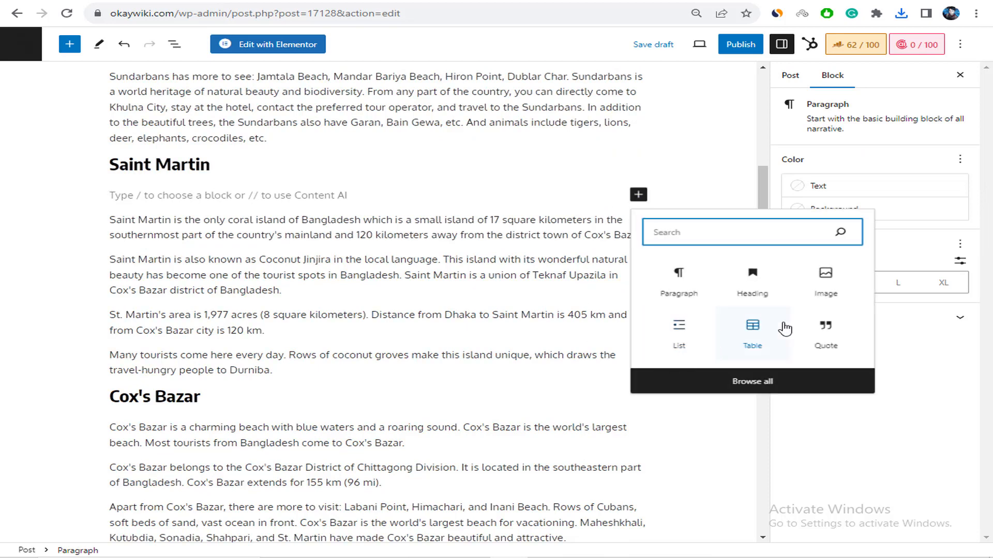
left_click(819, 295)
- Upload "Saint-Martin-Island.jpg" from the Downloads folder into the Saint Martin Image block and align it to the center
left_click(145, 267)
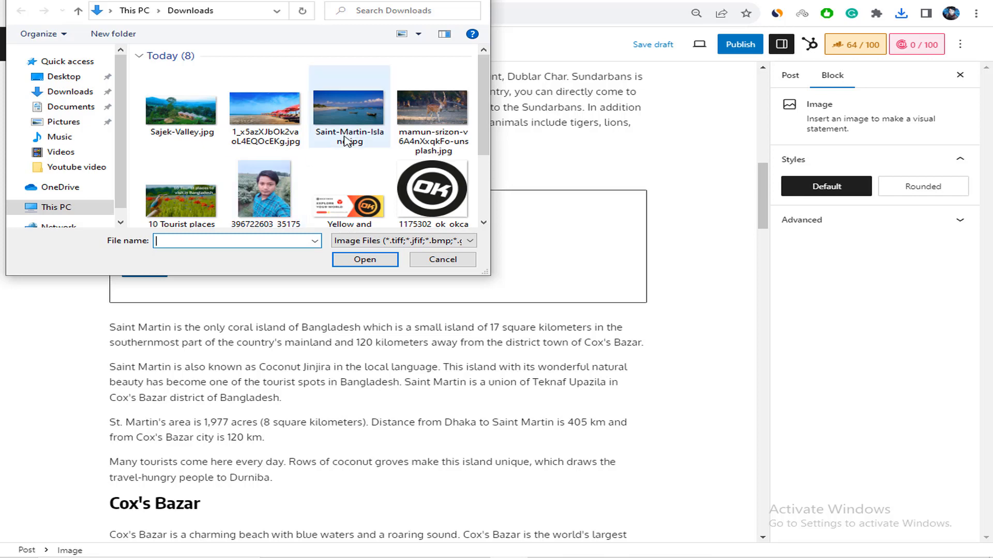
left_click(348, 112)
left_click(371, 259)
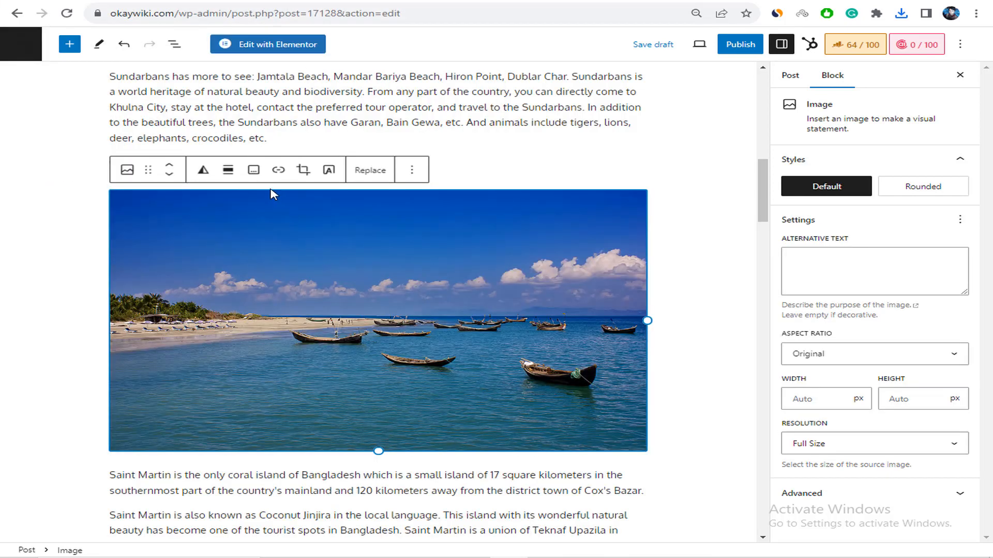
left_click(228, 170)
left_click(250, 247)
- Add a new line below the Cox's Bazar heading and insert an Image block there
scroll(348, 295, "down", 6)
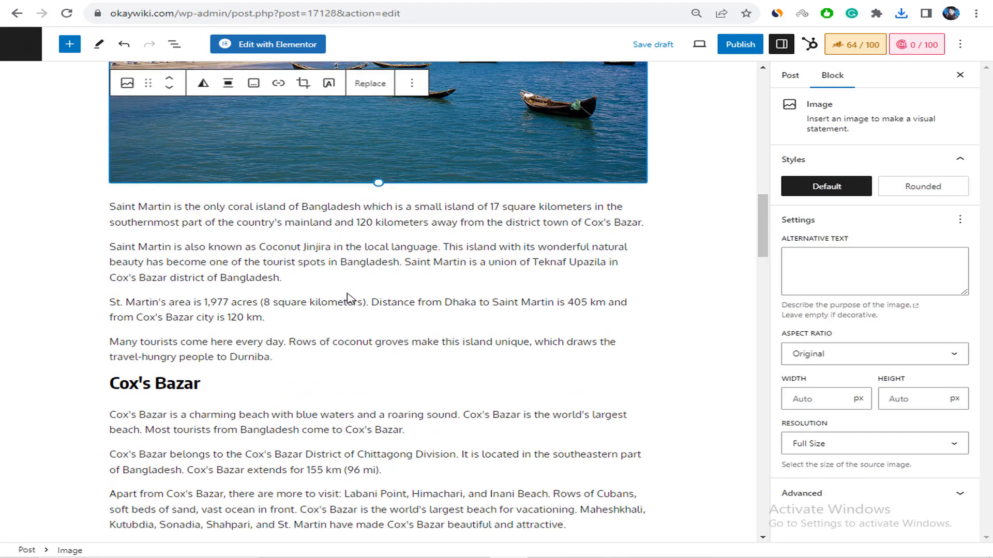
left_click(265, 341)
key("Return")
scroll(265, 341, "down", 3)
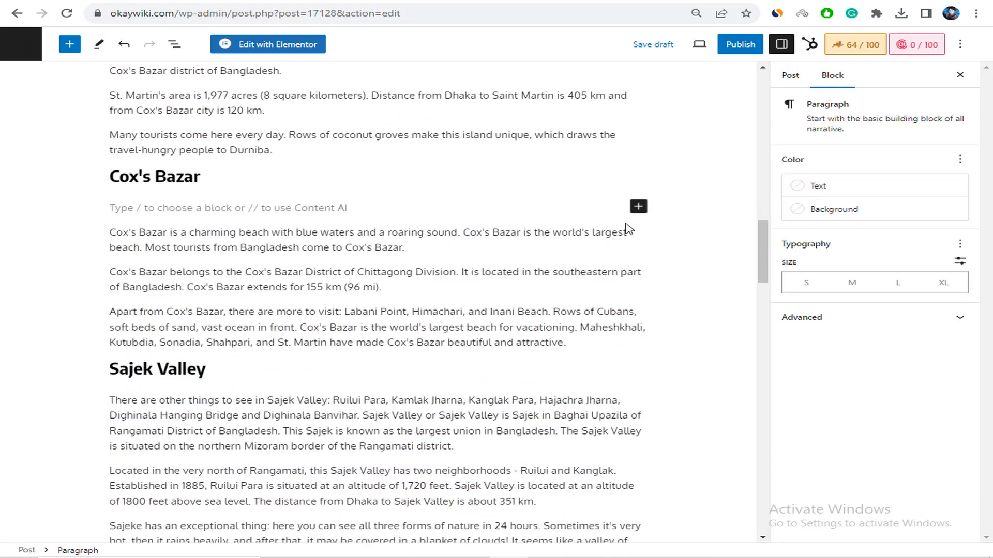
left_click(638, 206)
left_click(830, 309)
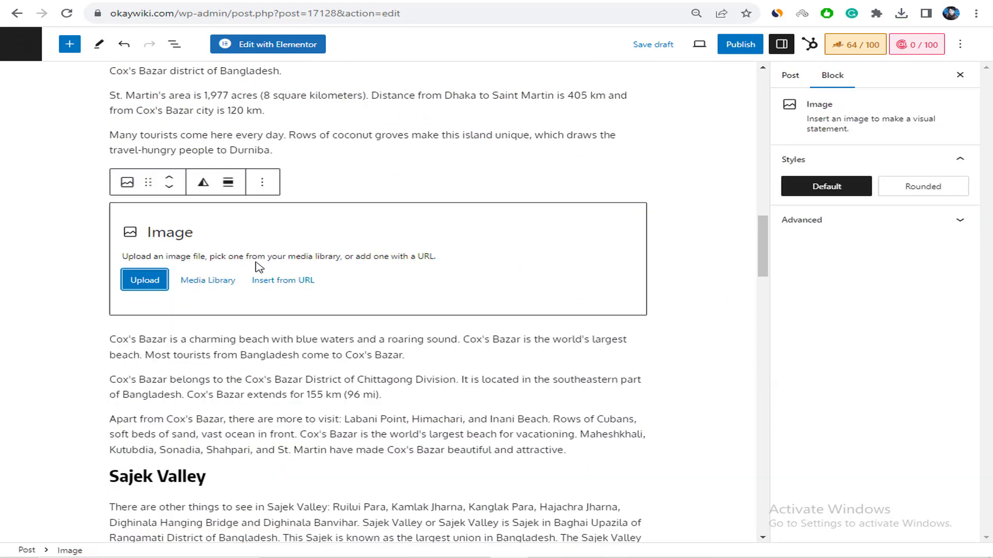
- Upload "1_x5azXJbOk2vaoL4EQOcEKg.jpg" from the Downloads folder into the Cox's Bazar Image block and align it to the center
left_click(140, 283)
left_click(265, 108)
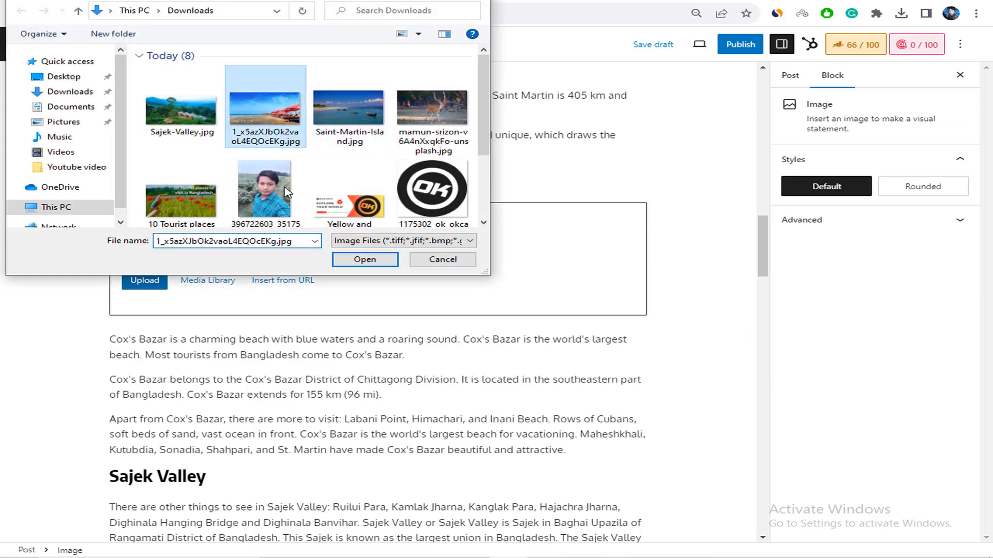
left_click(365, 261)
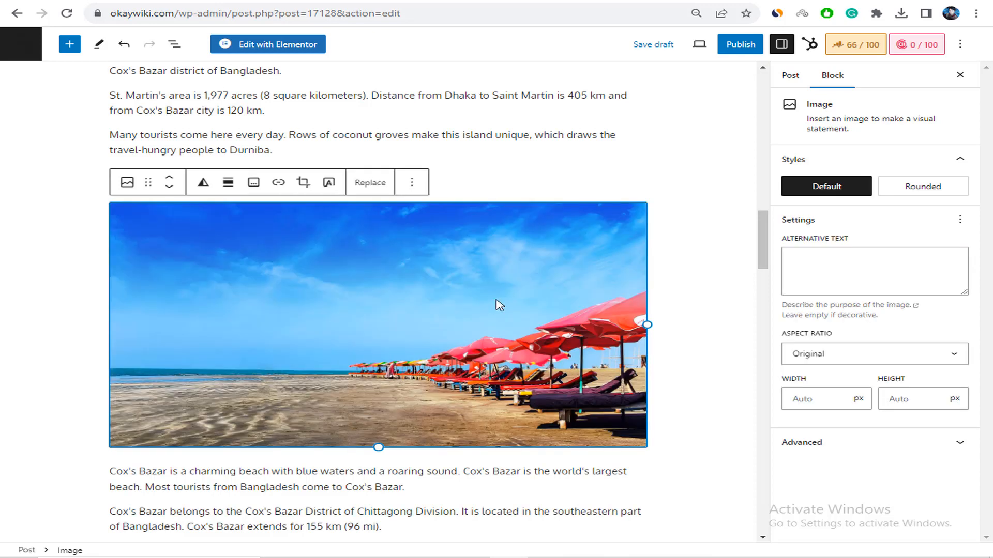
left_click(228, 182)
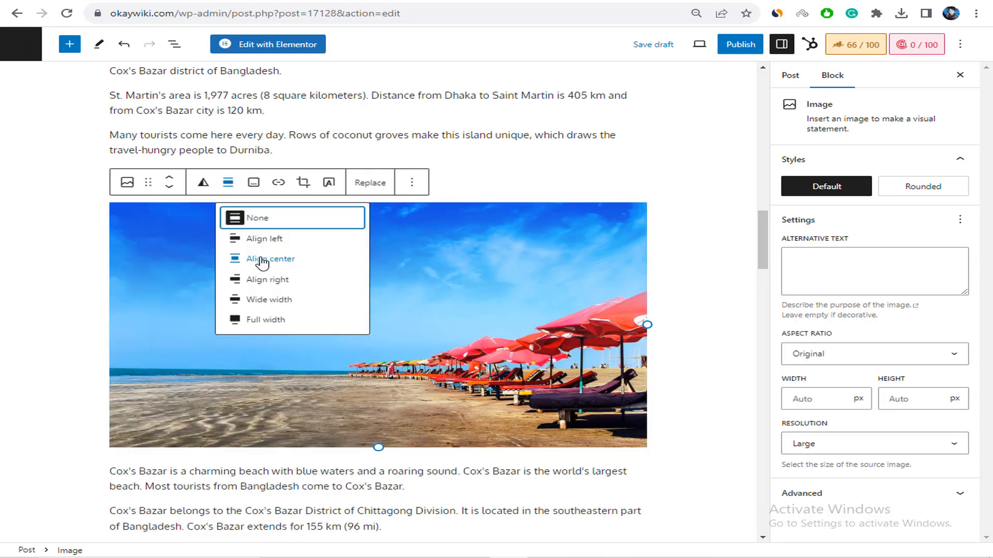
left_click(234, 258)
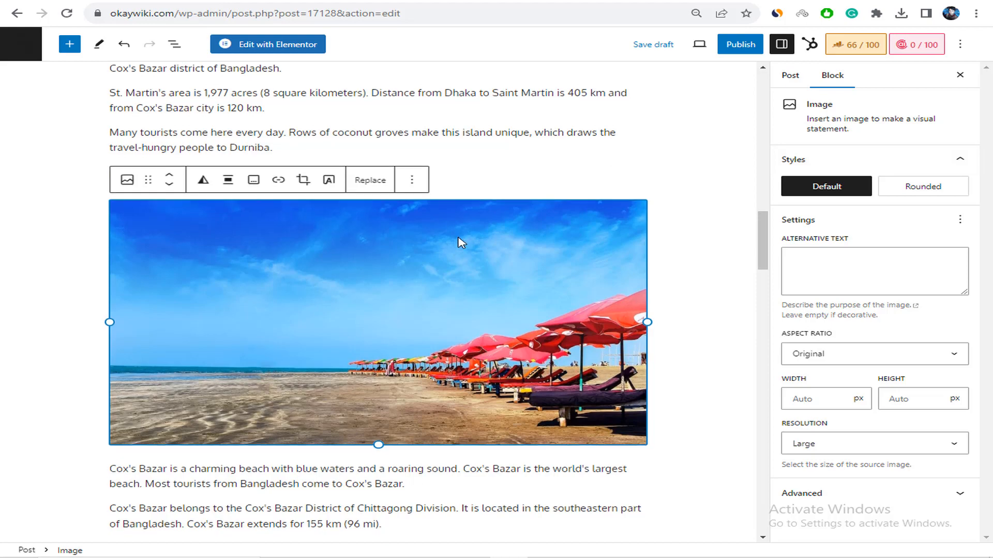
- Add a new line below the Sajek Valley heading and insert an Image block there
scroll(322, 278, "down", 5)
left_click(288, 288)
key("Return")
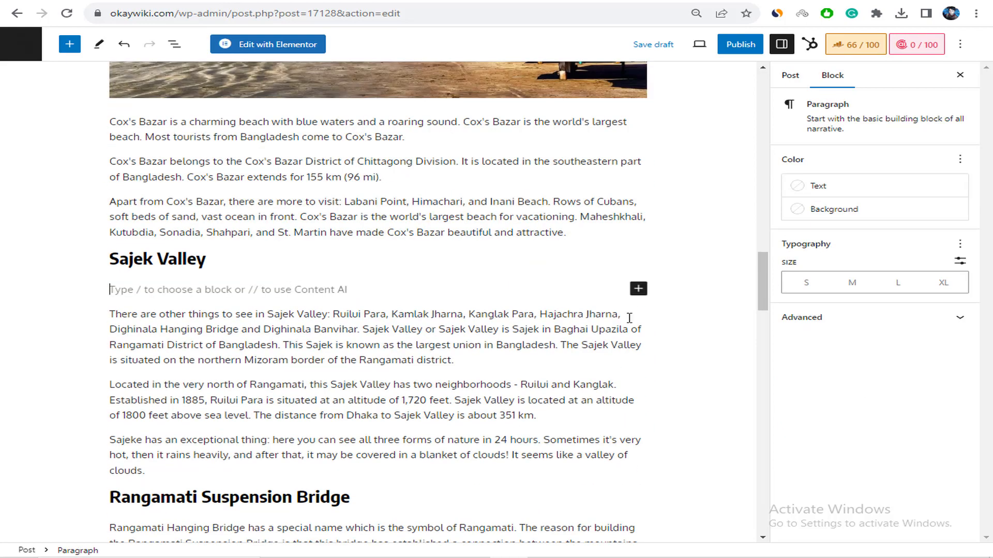
left_click(638, 289)
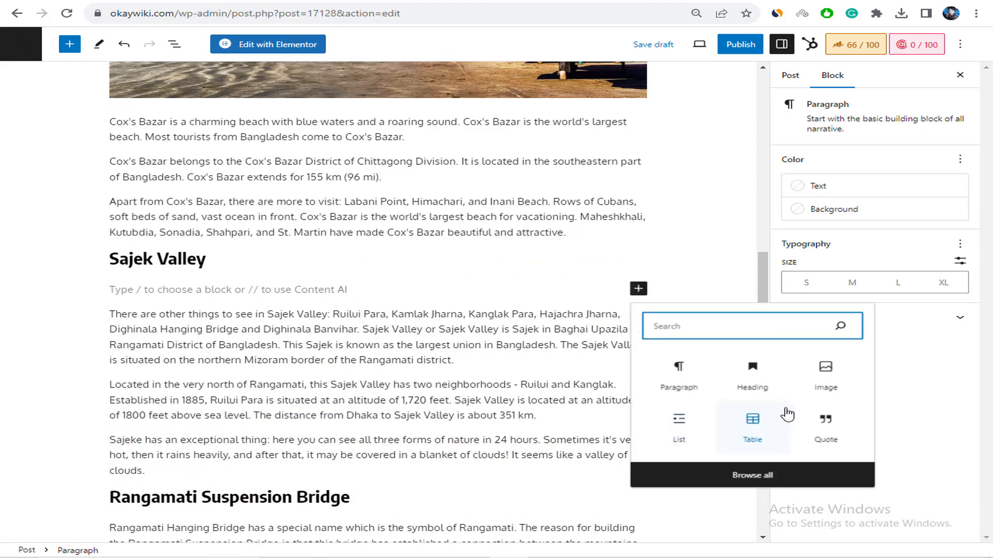
left_click(825, 369)
- Upload "Sajek-Valley.jpg" from the Downloads folder into the Sajek Valley Image block and align it to the center
left_click(145, 362)
left_click(203, 131)
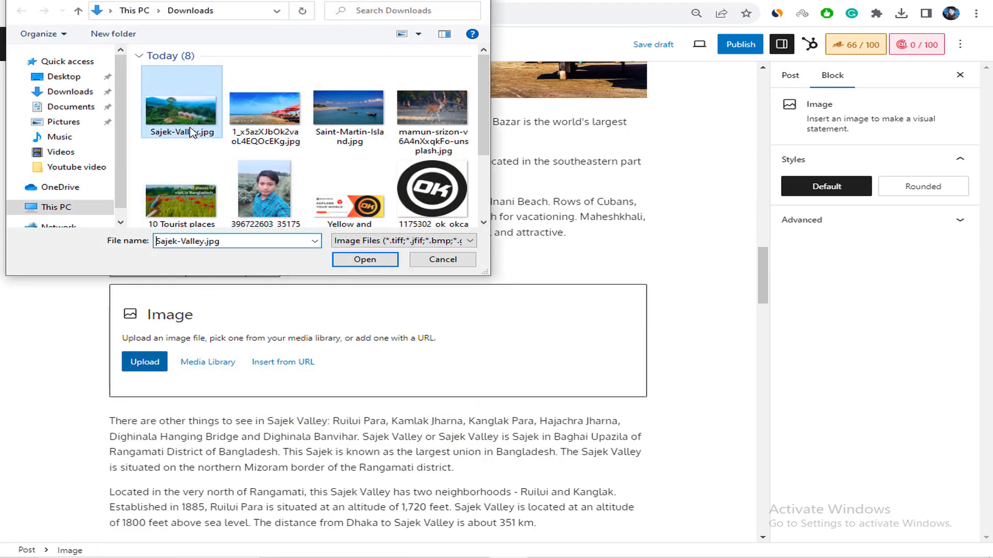
left_click(364, 260)
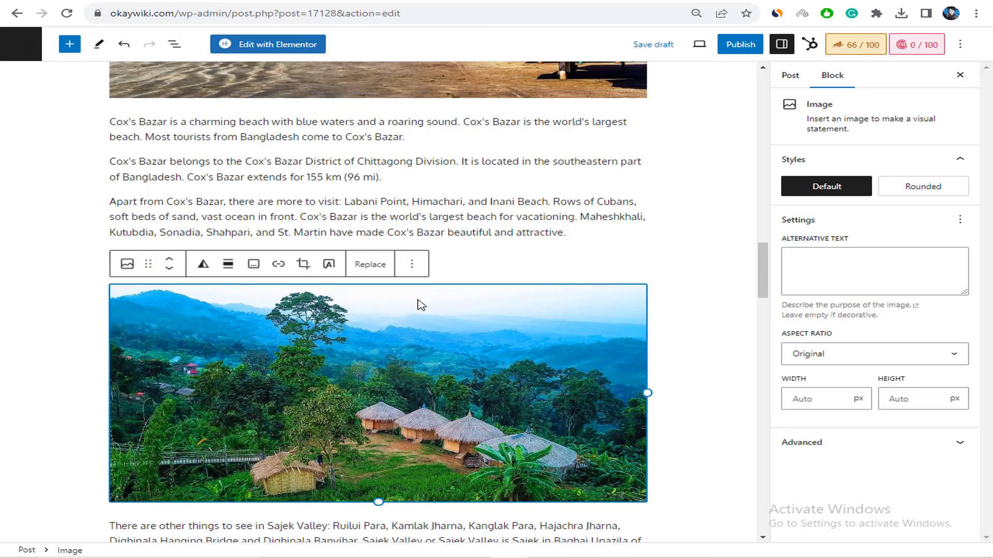
left_click(228, 264)
left_click(269, 361)
scroll(400, 308, "down", 1)
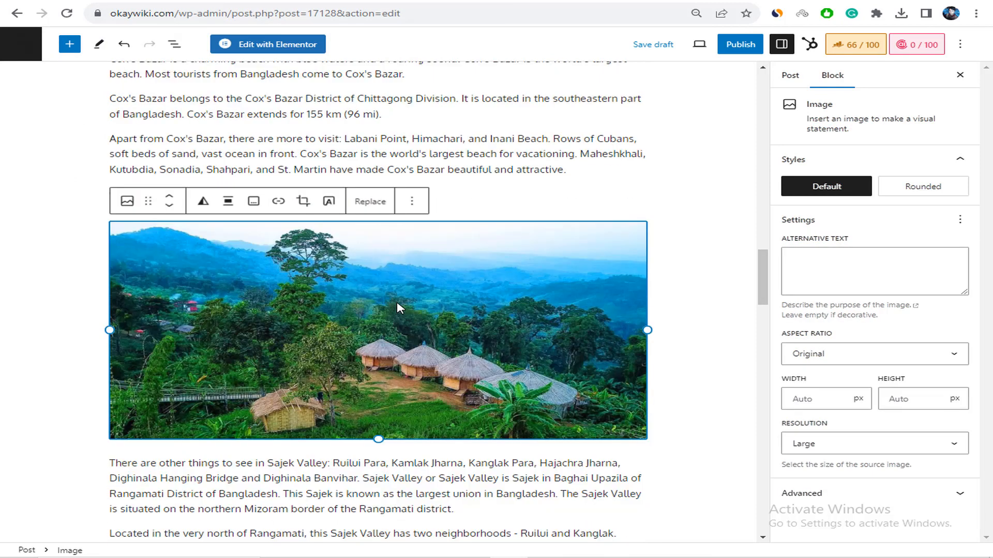
- Look through the whole post to check the images placed under the place headings
scroll(399, 308, "down", 7)
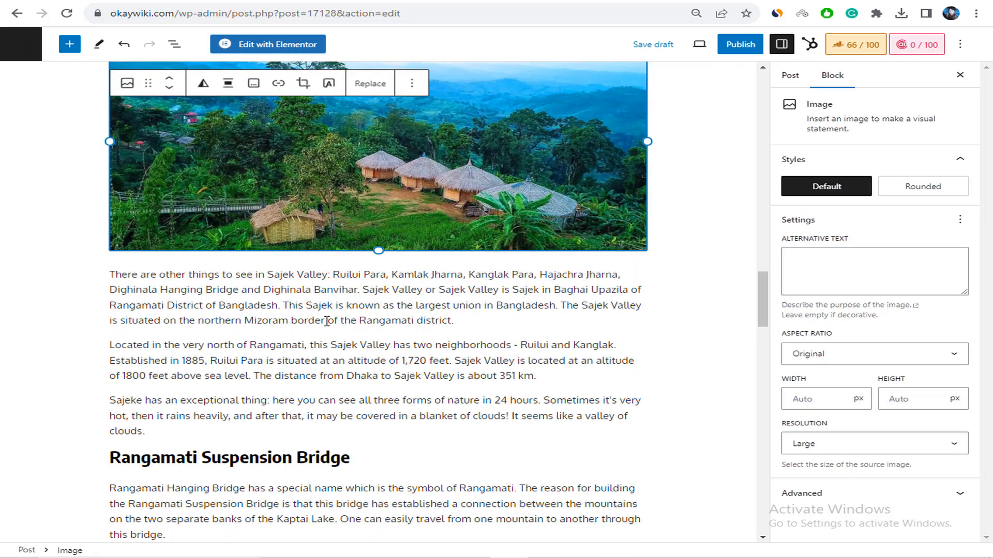
scroll(327, 321, "up", 1)
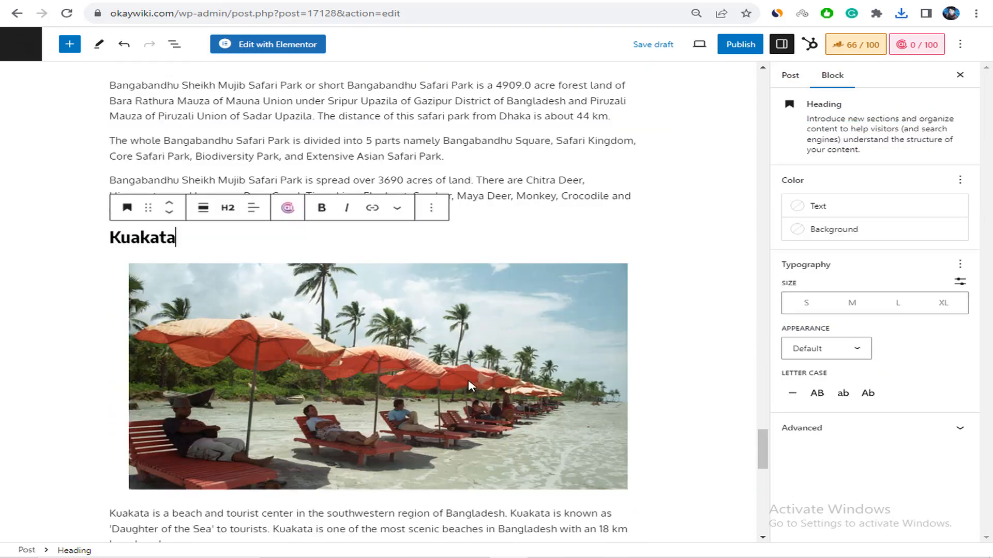
scroll(440, 378, "down", 4)
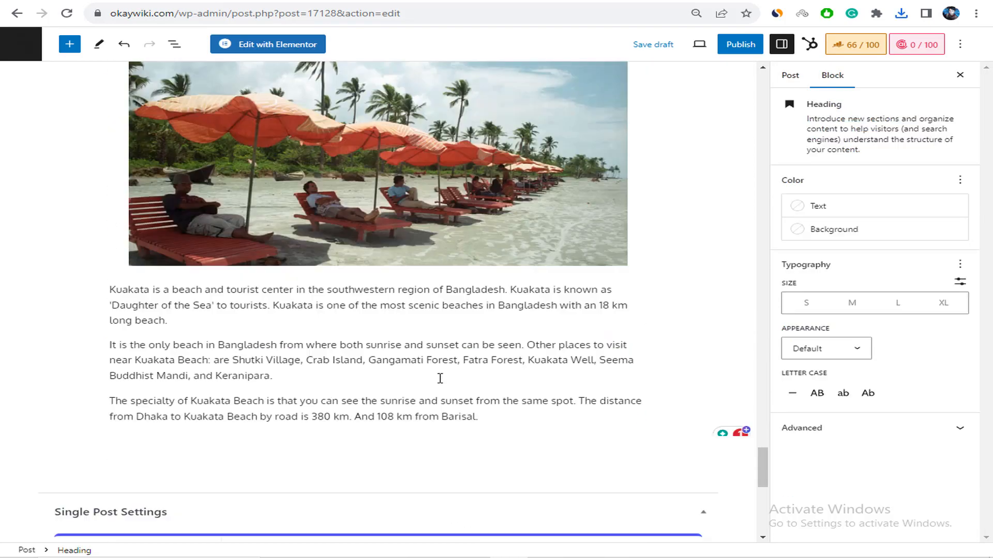
scroll(441, 378, "down", 1)
scroll(436, 281, "up", 20)
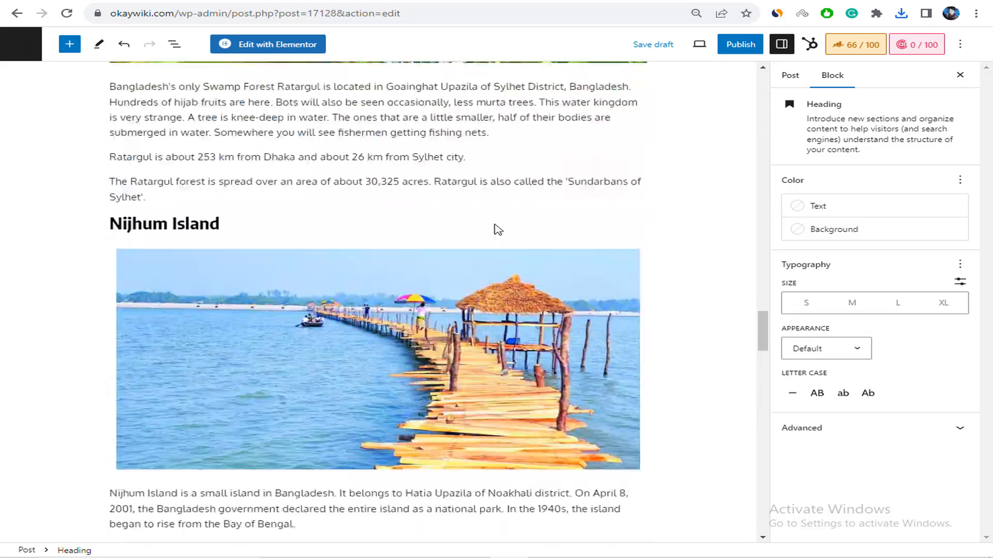
scroll(498, 229, "up", 20)
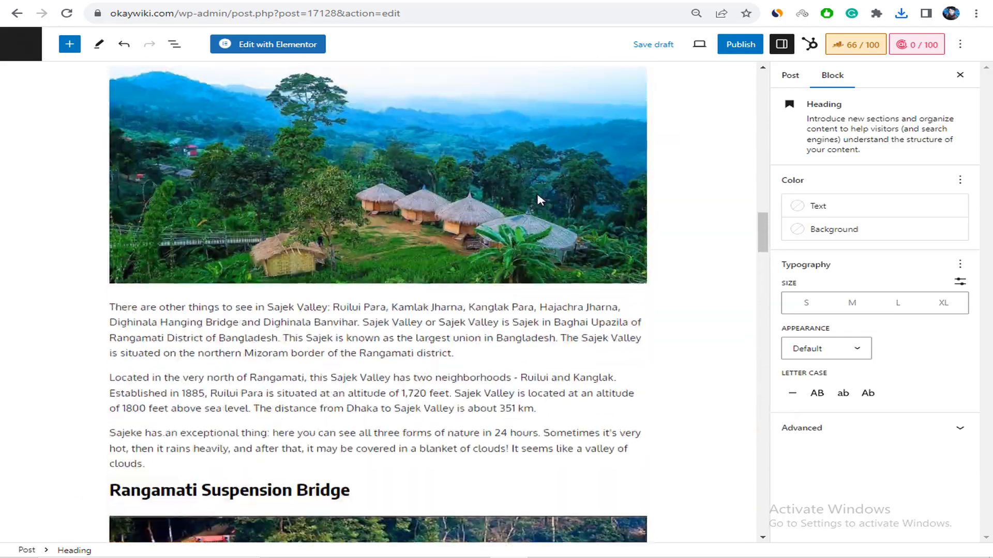
scroll(539, 199, "up", 20)
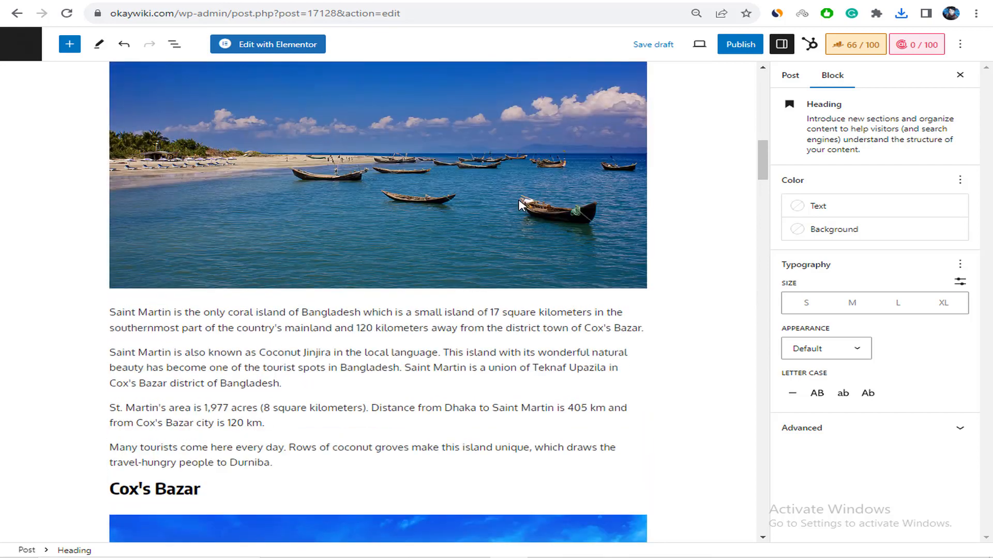
scroll(521, 205, "up", 20)
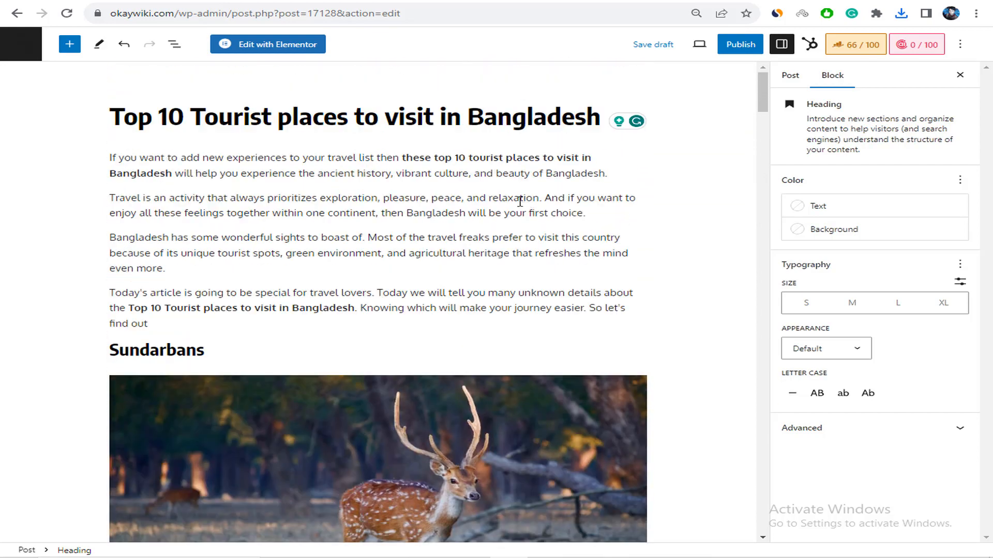
- Add a new paragraph reading "Read More:" after the third introductory paragraph, above "Today's article is going to be special"
left_click(162, 323)
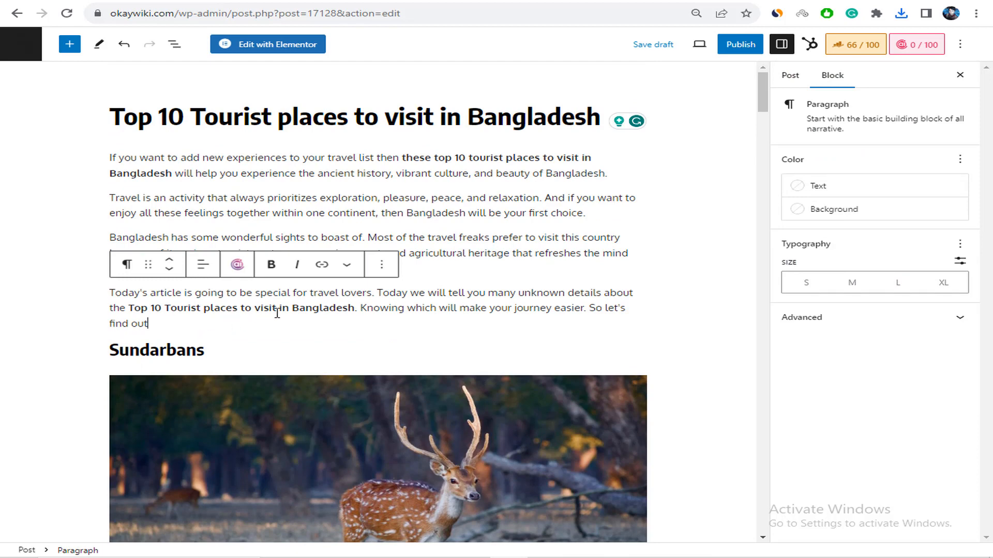
left_click(415, 267)
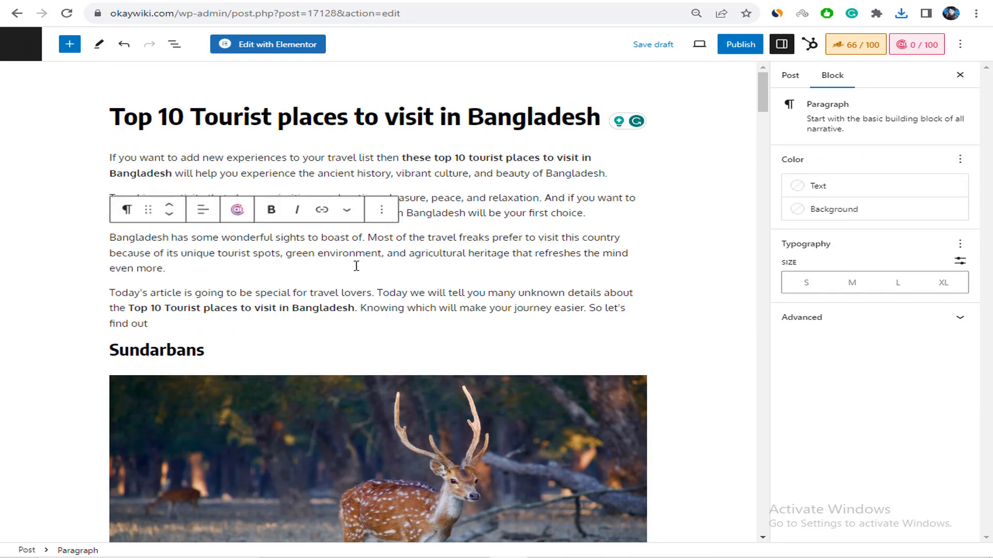
key("Return")
type("Read More:")
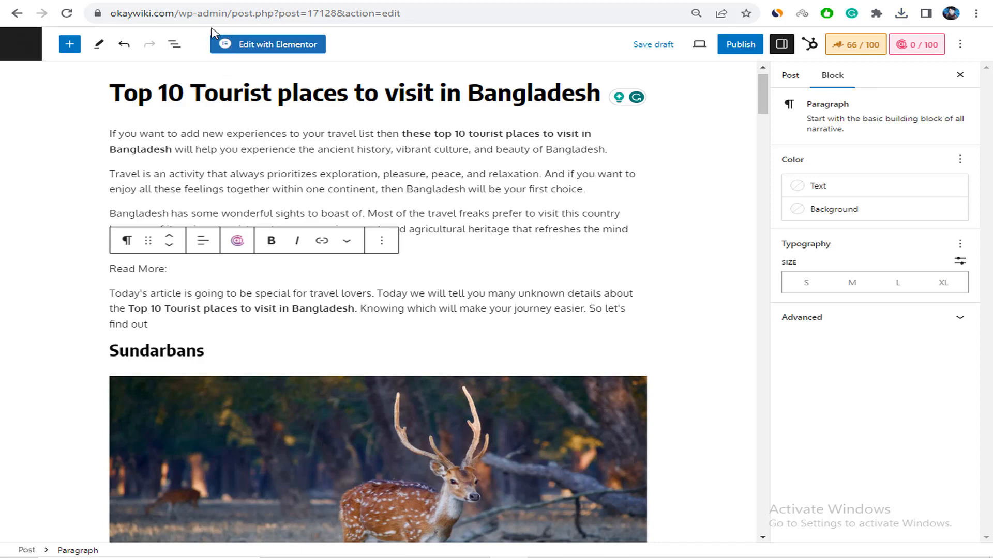
- Open the site's list of posts and view "How to Board a Plane for the First Time" in a new tab
right_click(25, 46)
key("Escape")
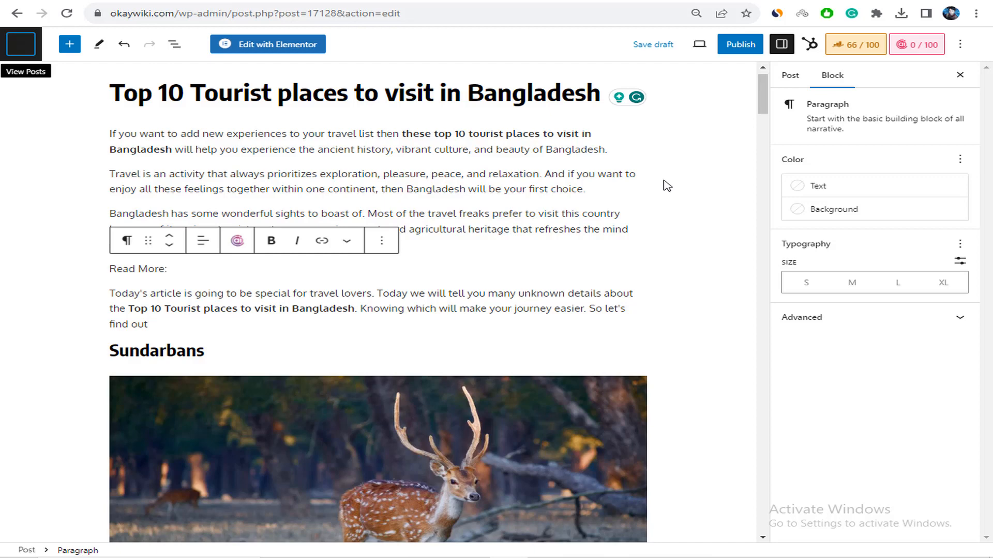
left_click(20, 44)
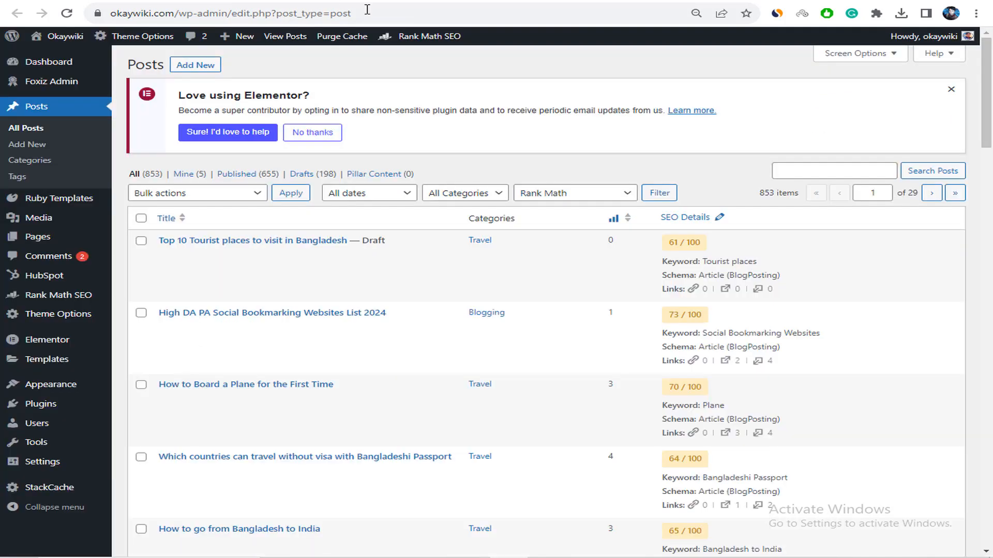
scroll(371, 197, "down", 3)
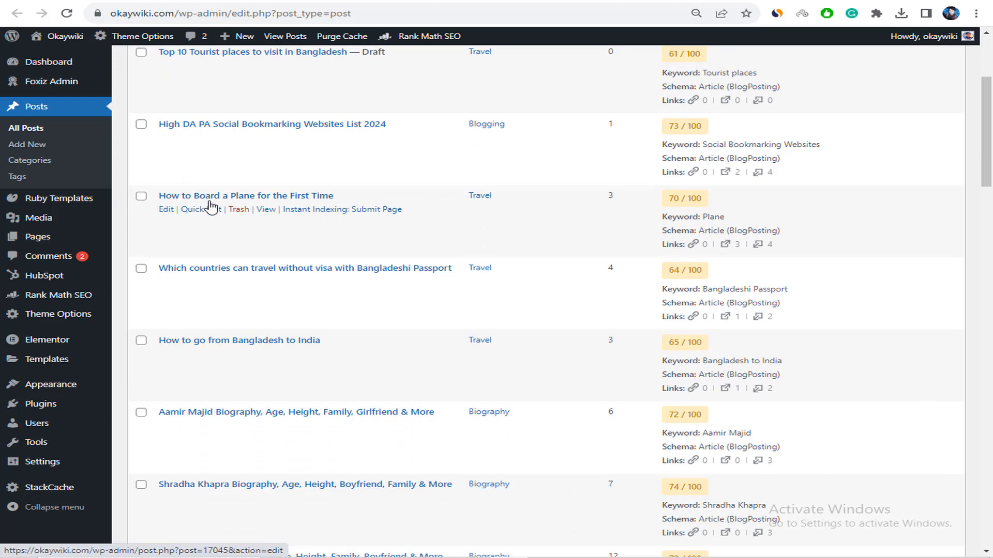
right_click(269, 211)
left_click(305, 225)
left_click(331, 1)
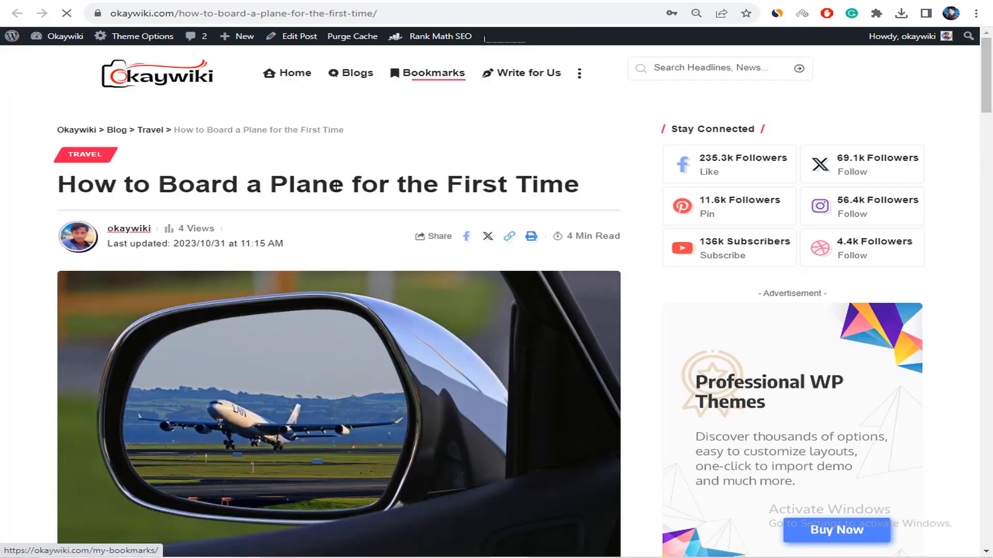
- Copy the title "How to Board a Plane for the First Time" and paste it after "Read More:" in the Bangladesh post
triple_click(299, 190)
key("ctrl+c")
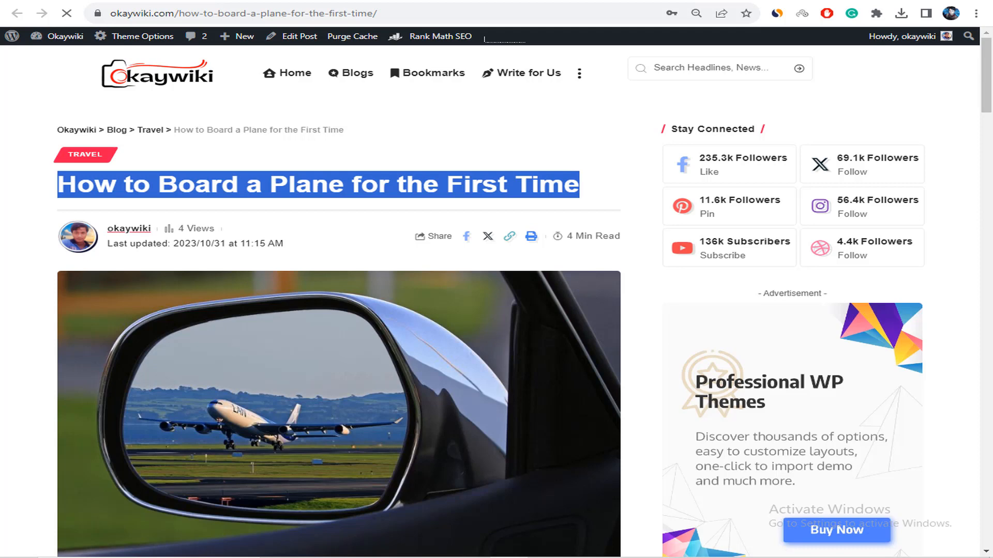
left_click(468, 1)
left_click(293, 273)
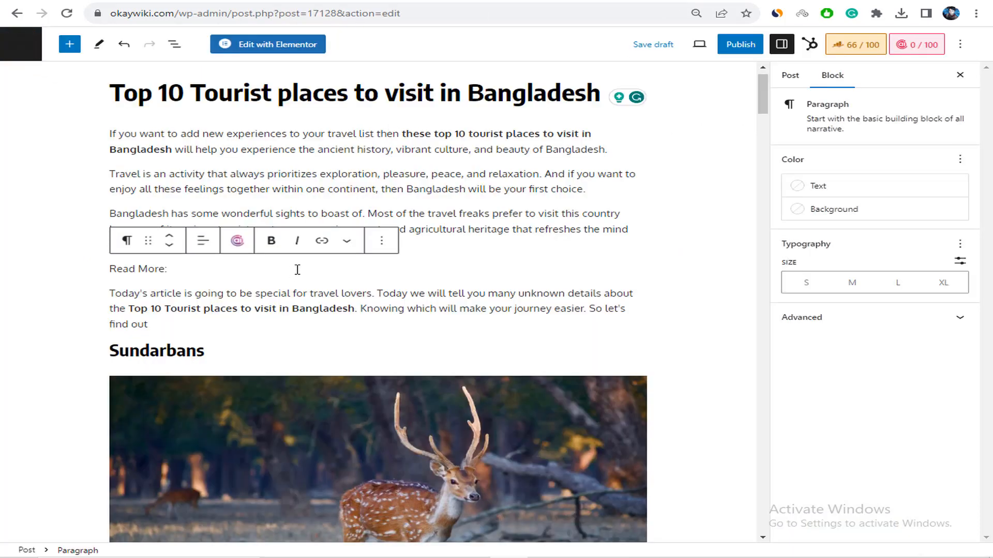
right_click(298, 269)
left_click(372, 369)
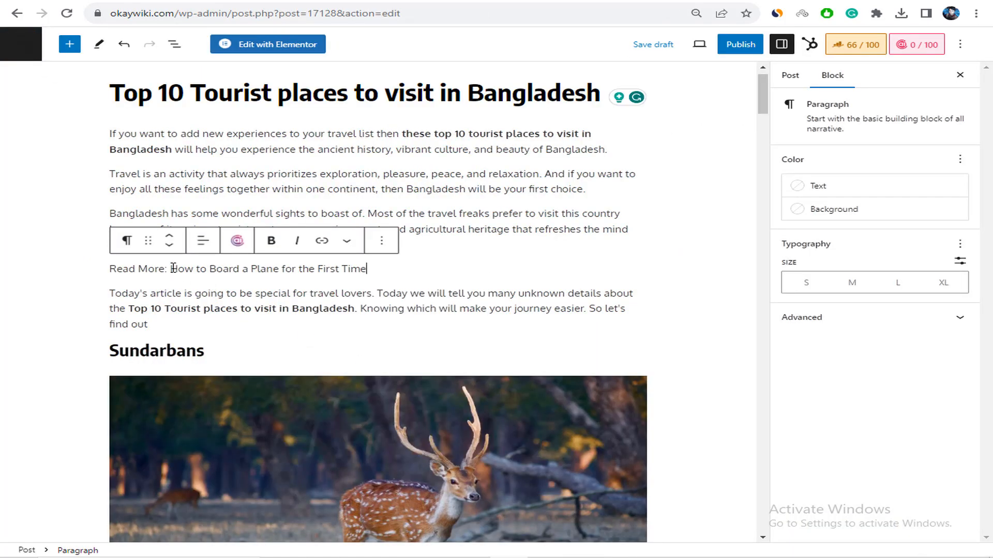
- Link the text "How to Board a Plane for the First Time" to that post's copied URL
left_click_drag(173, 268, 368, 269)
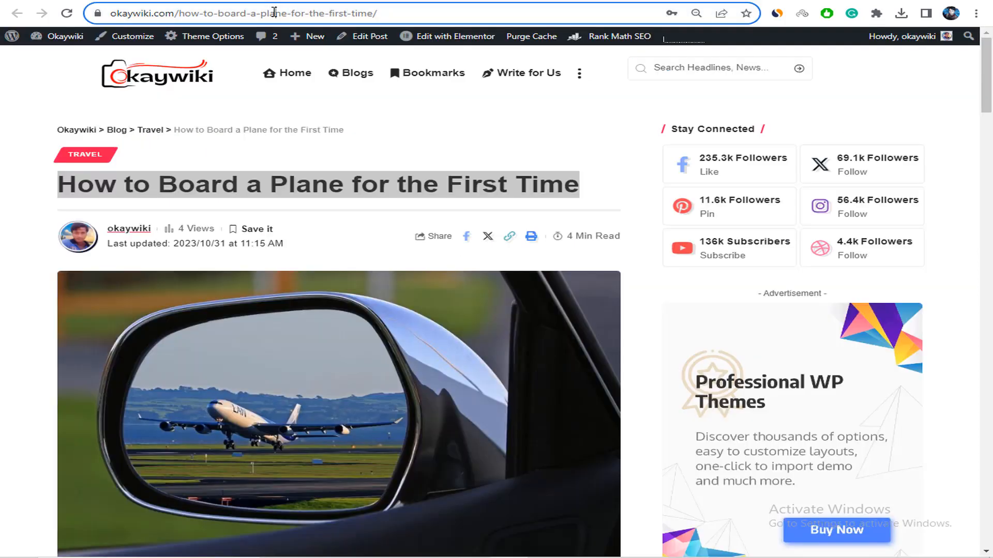
left_click(272, 12)
right_click(273, 11)
left_click(308, 93)
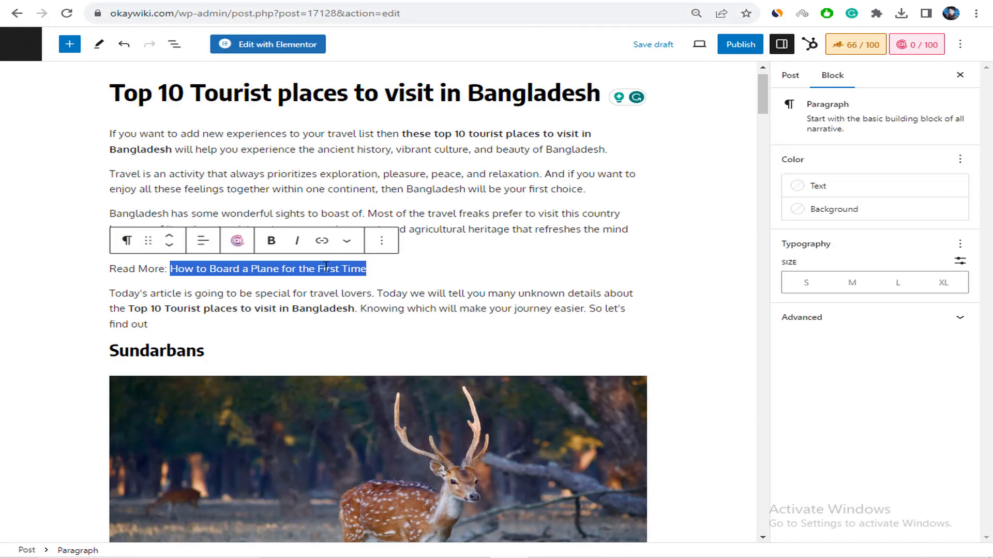
left_click(322, 240)
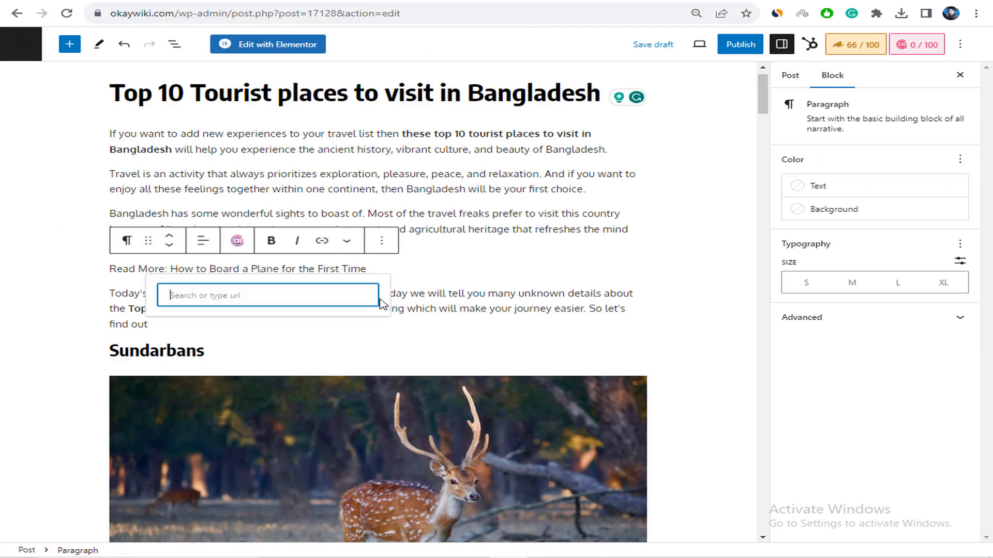
key("ctrl+v")
left_click(326, 325)
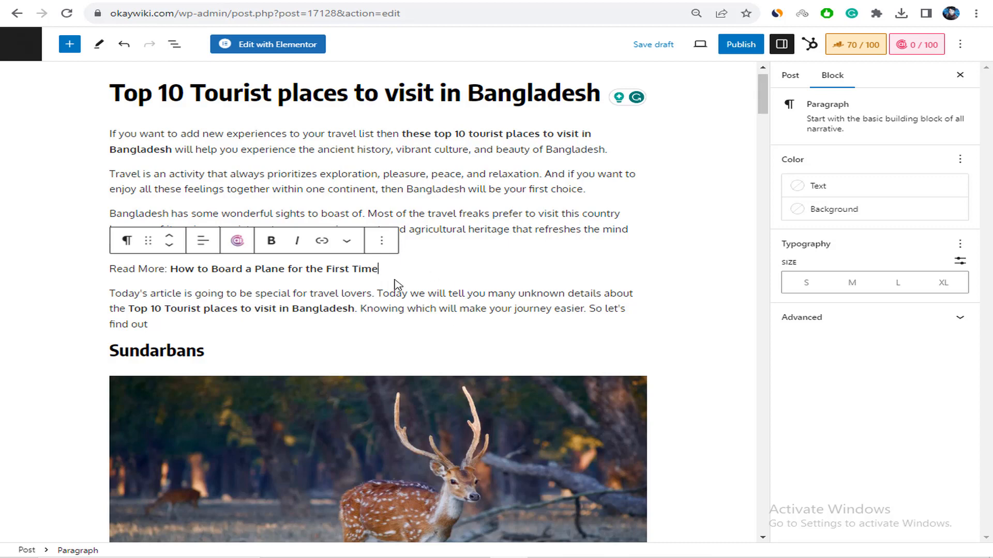
left_click(305, 269)
left_click(441, 270)
scroll(464, 286, "down", 5)
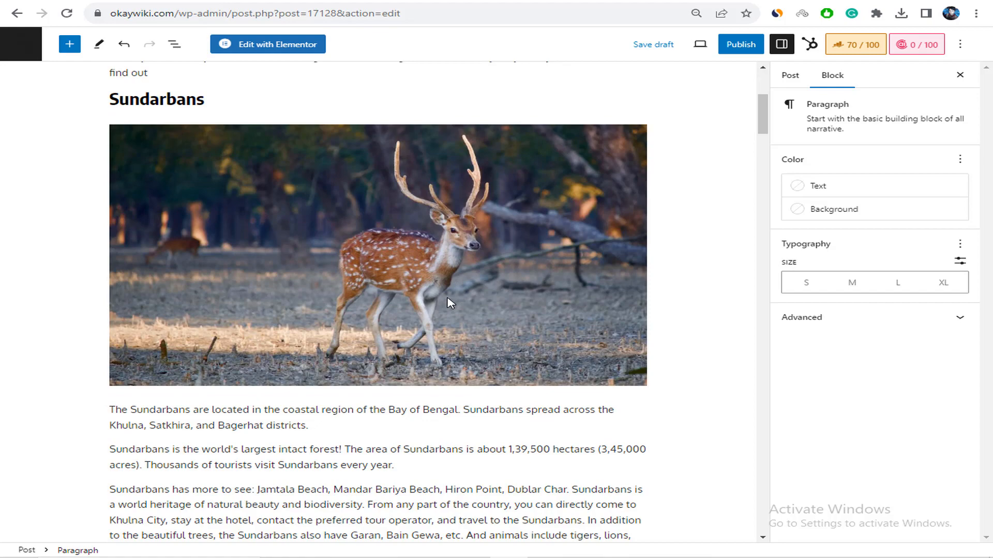
scroll(430, 177, "up", 4)
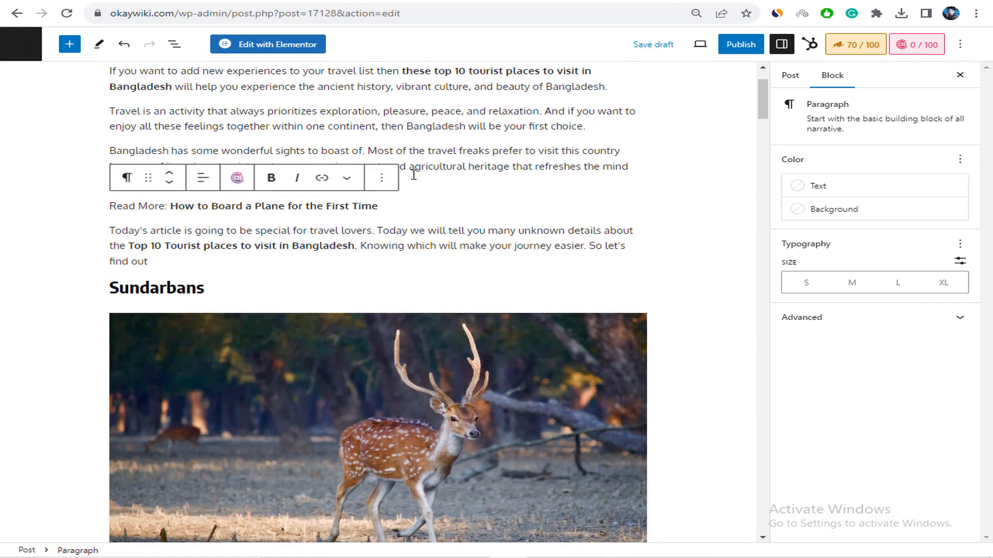
left_click(351, 205)
left_click(451, 215)
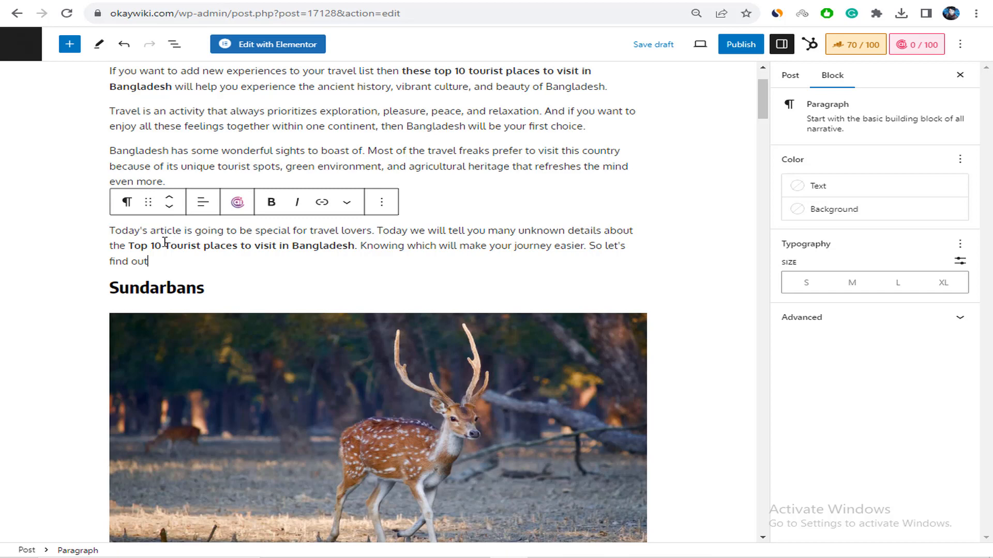
- Copy "Tourist places to visit in Bangladesh" from the last introductory paragraph and search Google for it in a new tab
left_click_drag(164, 242, 357, 248)
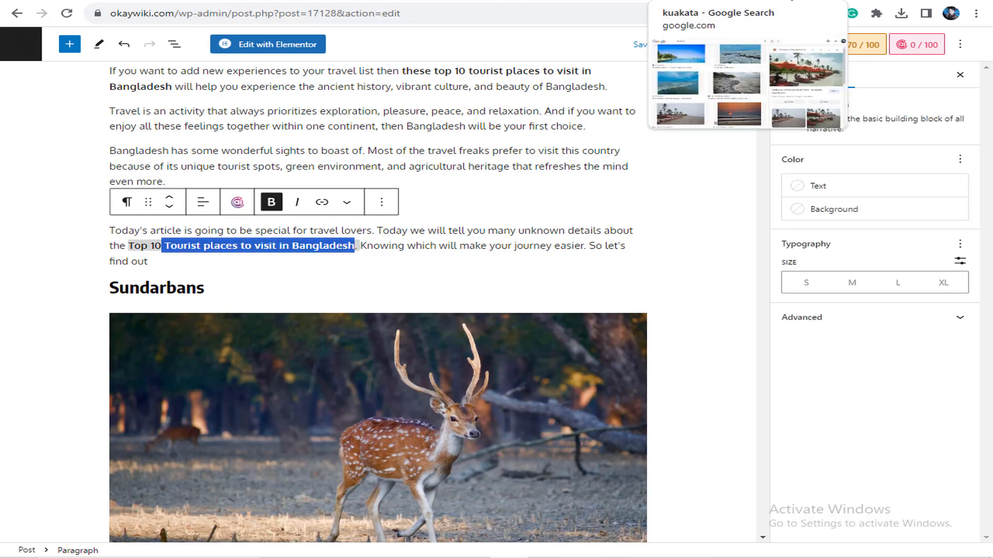
key("ctrl+t")
key("ctrl+v")
key("Return")
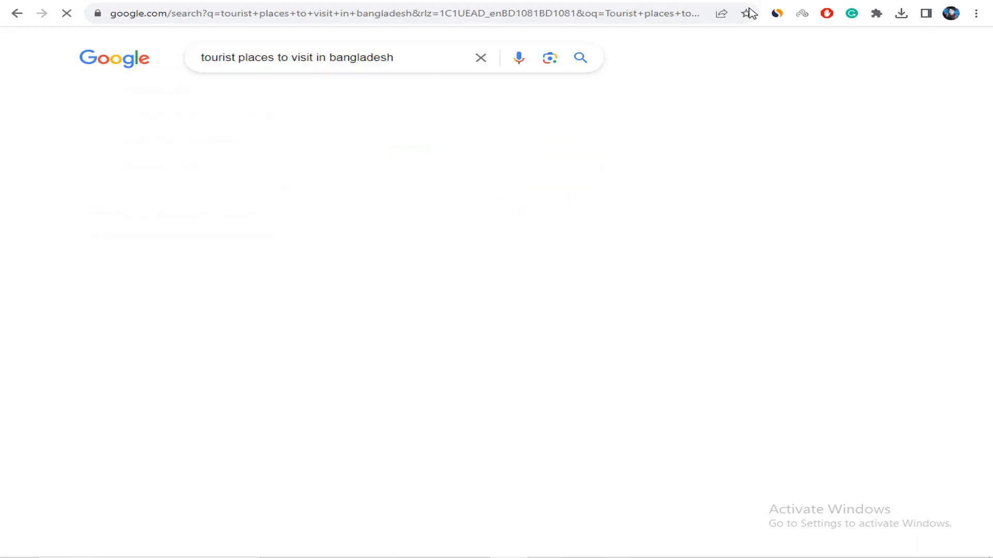
- Look over the Google results, reorder the query to "bangladesh tourist places" and search again
scroll(623, 139, "down", 3)
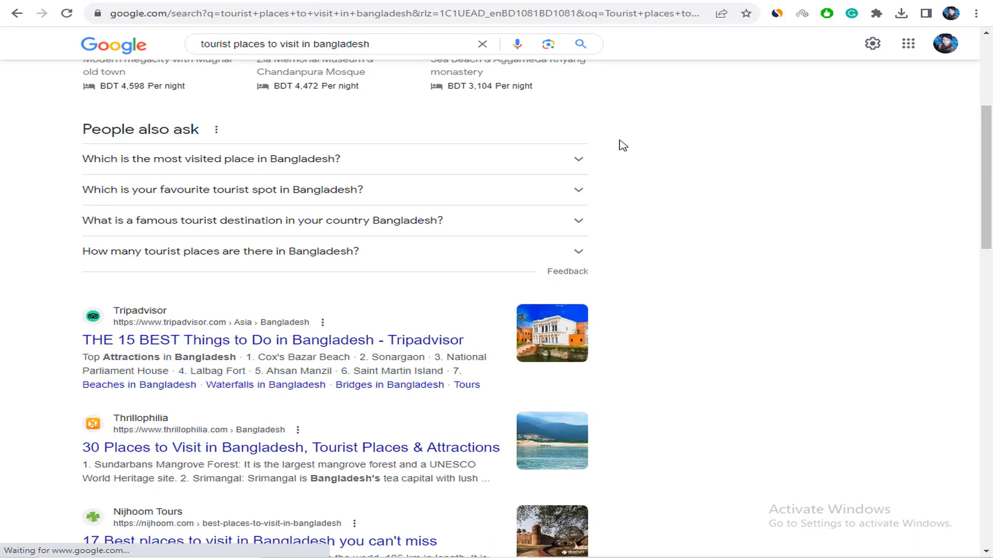
scroll(621, 149, "down", 2)
scroll(246, 291, "down", 2)
scroll(246, 290, "down", 3)
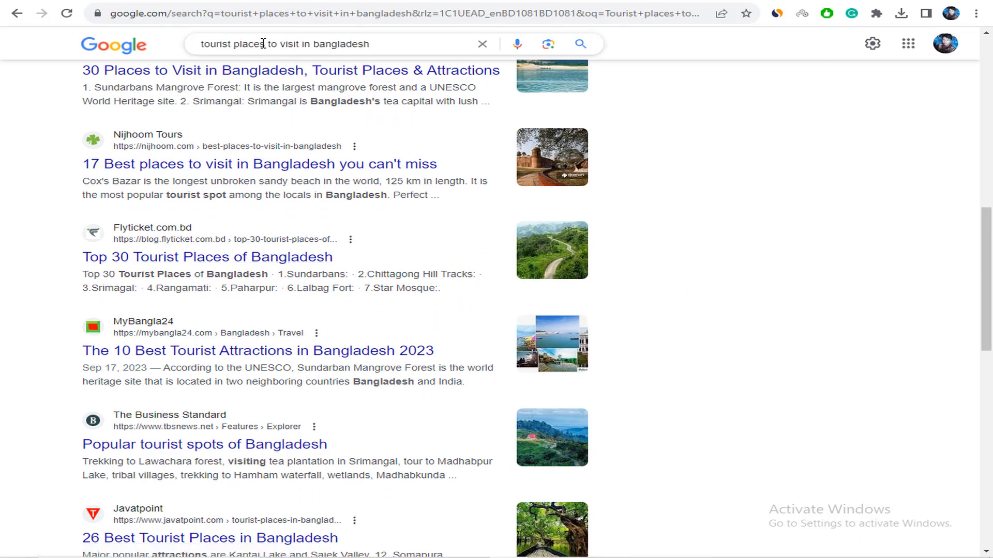
left_click_drag(272, 42, 301, 44)
key("BackSpace")
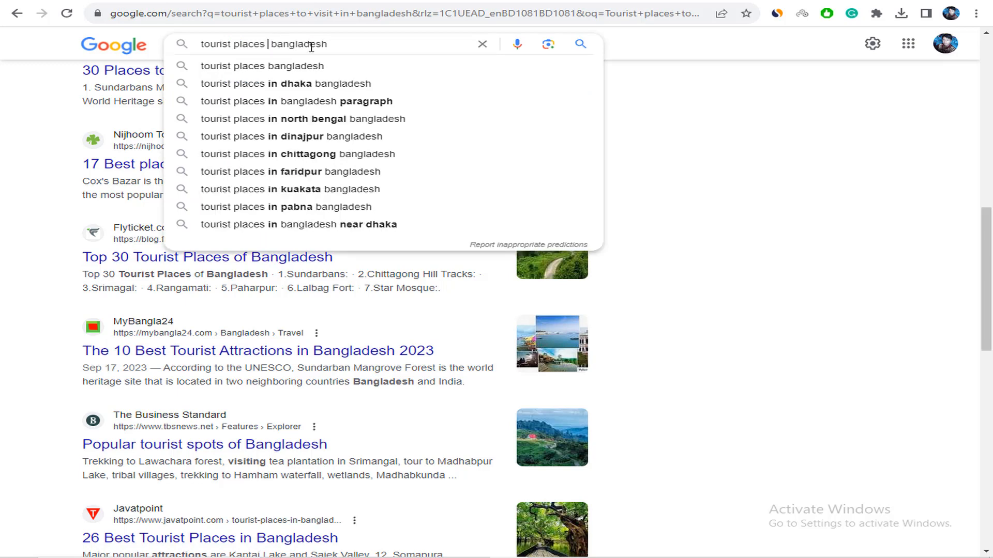
double_click(310, 46)
right_click(310, 46)
left_click(335, 74)
left_click(202, 44)
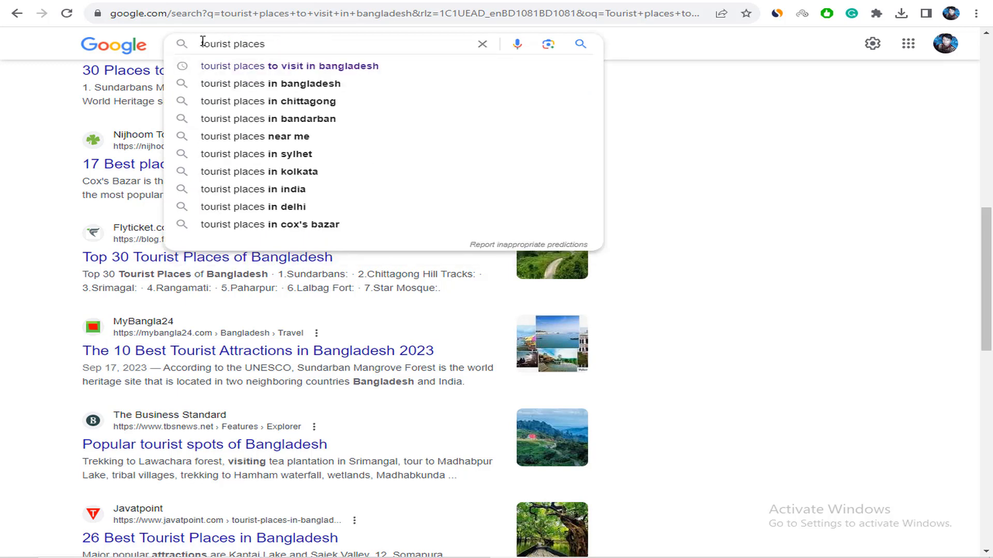
key("ctrl+v")
key("Return")
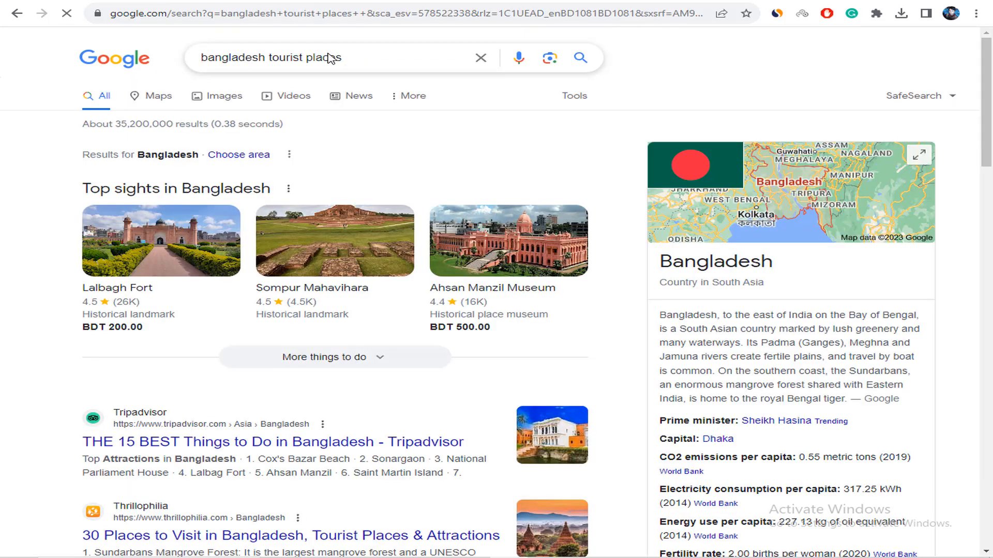
- Look through the new search results and block Google's request to know the location
scroll(398, 129, "down", 2)
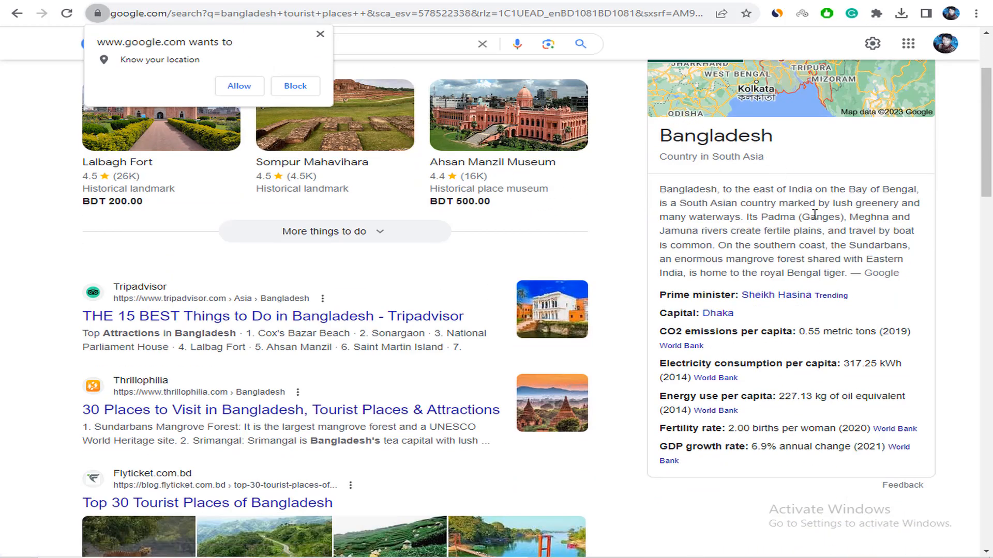
scroll(785, 259, "up", 2)
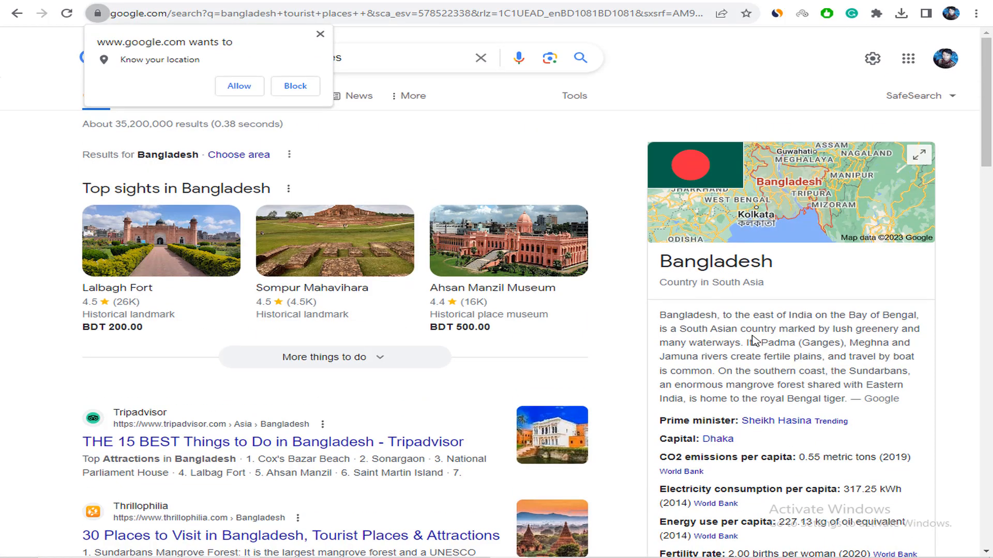
scroll(756, 341, "down", 4)
scroll(338, 153, "up", 4)
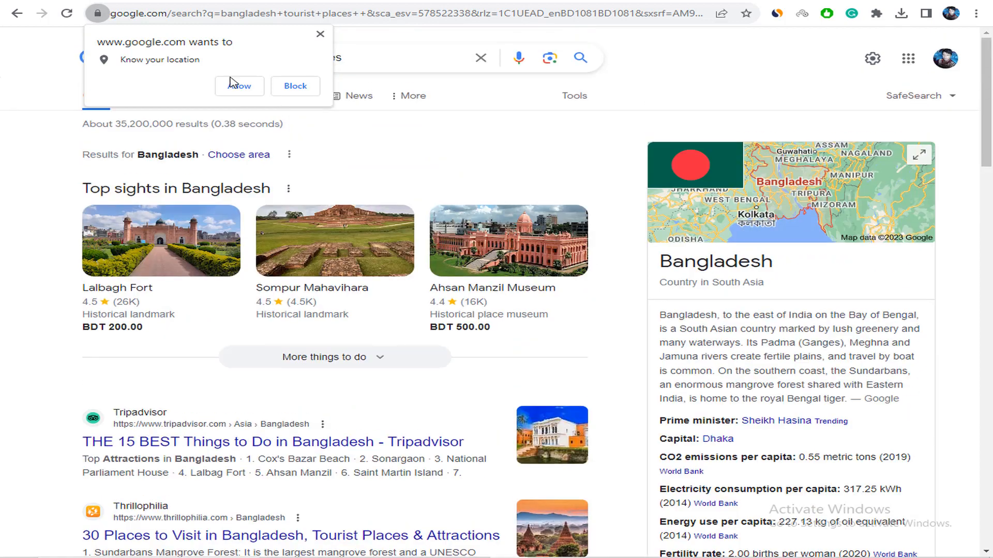
left_click(303, 86)
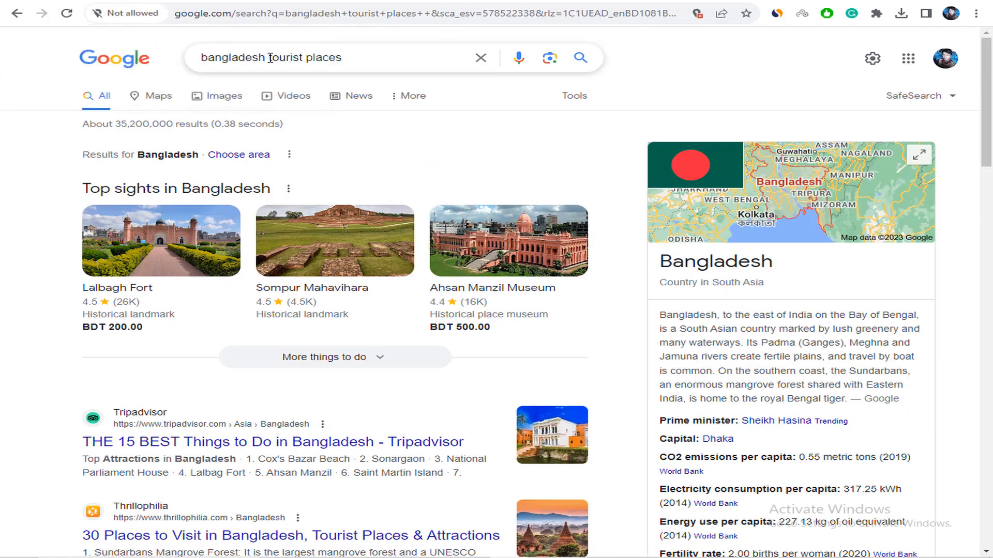
- Shorten the Google query to "bangladesh", run the search and open Wikipedia's Bangladesh article
left_click_drag(268, 58, 384, 57)
key("BackSpace")
key("Return")
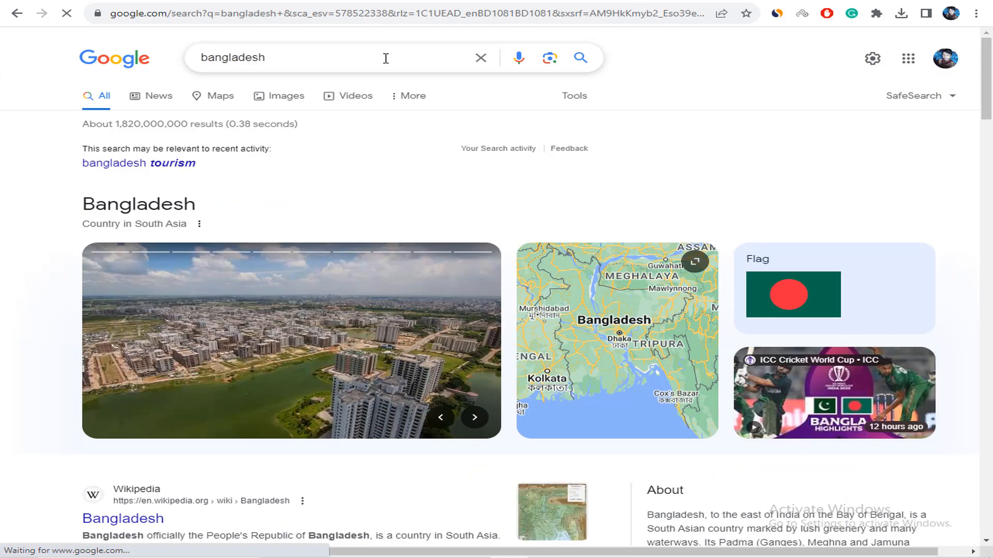
scroll(381, 93, "down", 6)
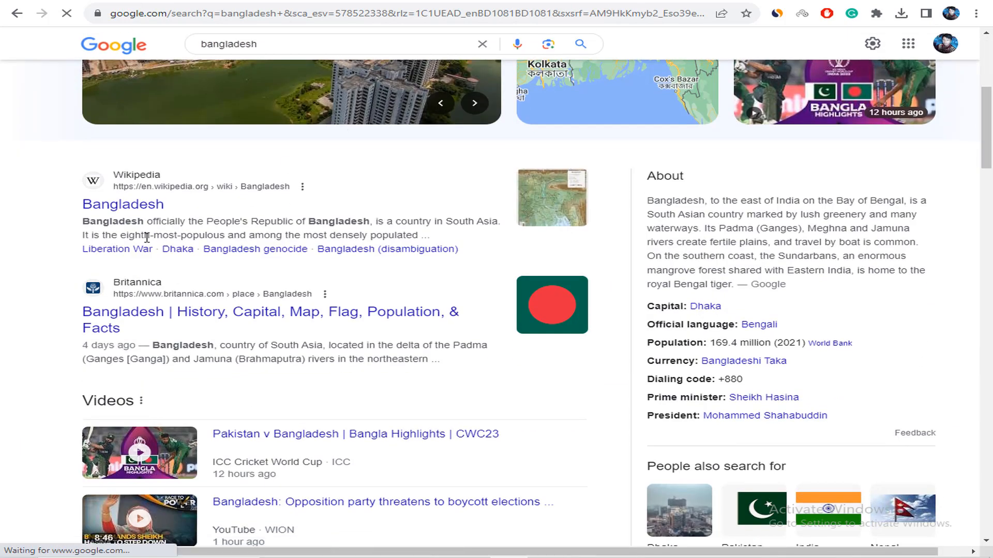
left_click(144, 206)
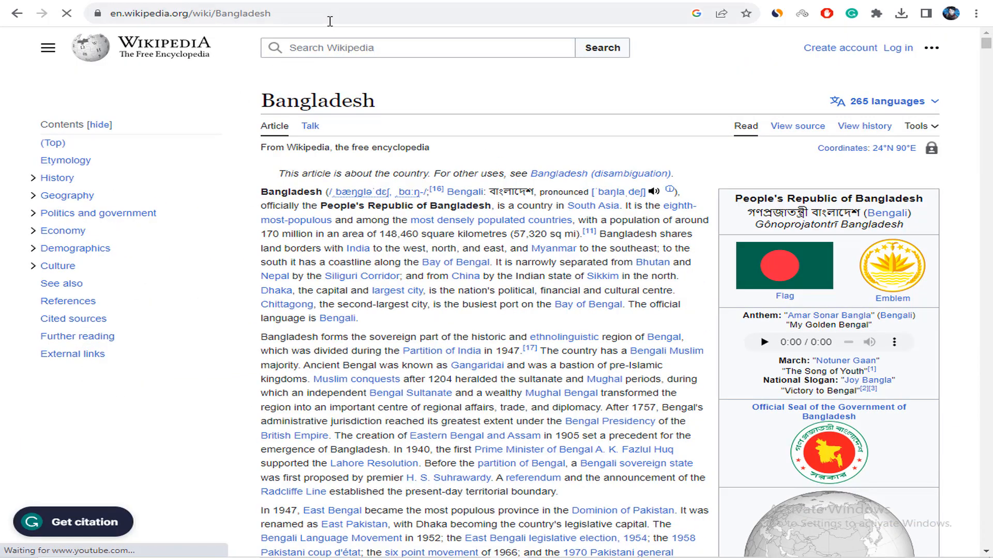
- Copy the Wikipedia article's URL and link "visit in Bangladesh" in the post's last introductory paragraph to it
left_click(330, 21)
right_click(330, 20)
left_click(365, 98)
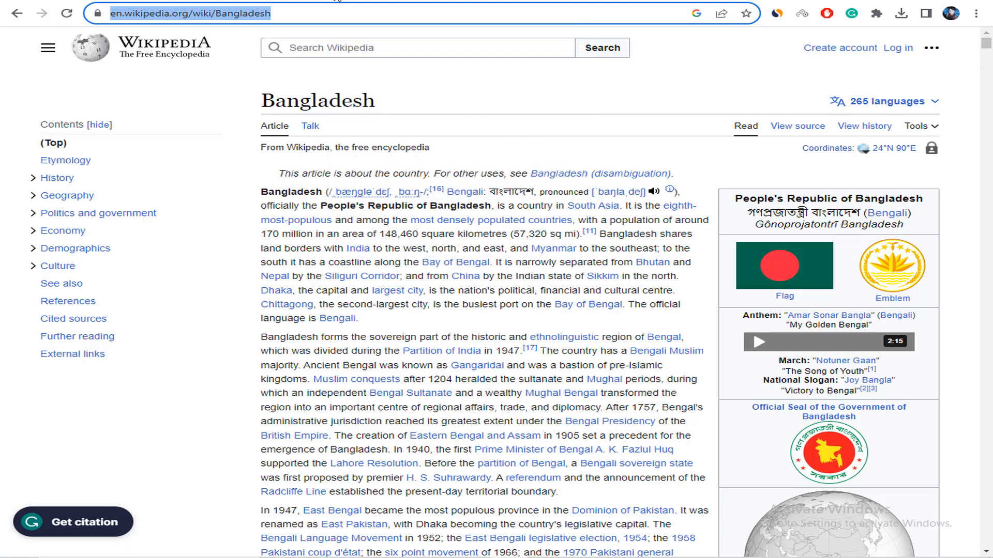
left_click(338, 1)
left_click(295, 233)
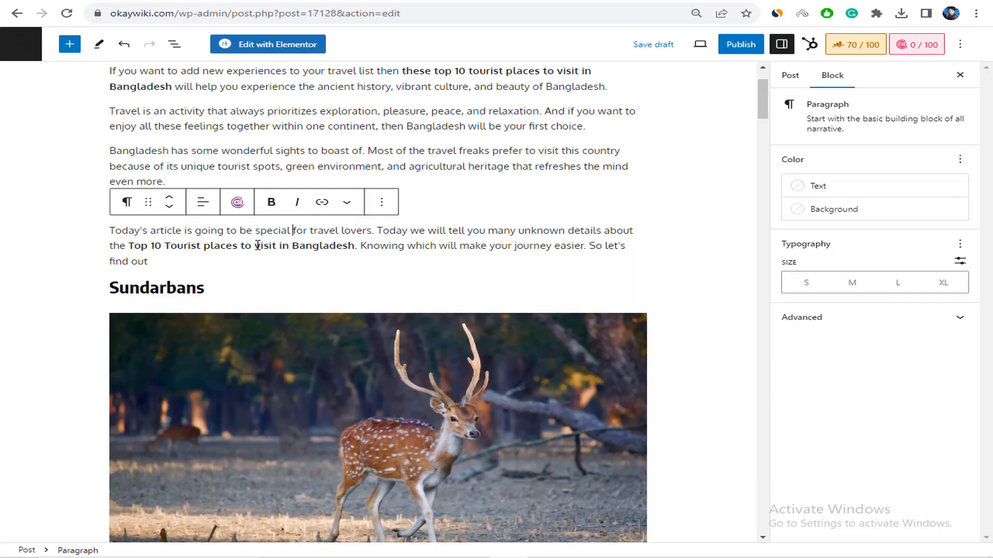
left_click_drag(256, 245, 353, 249)
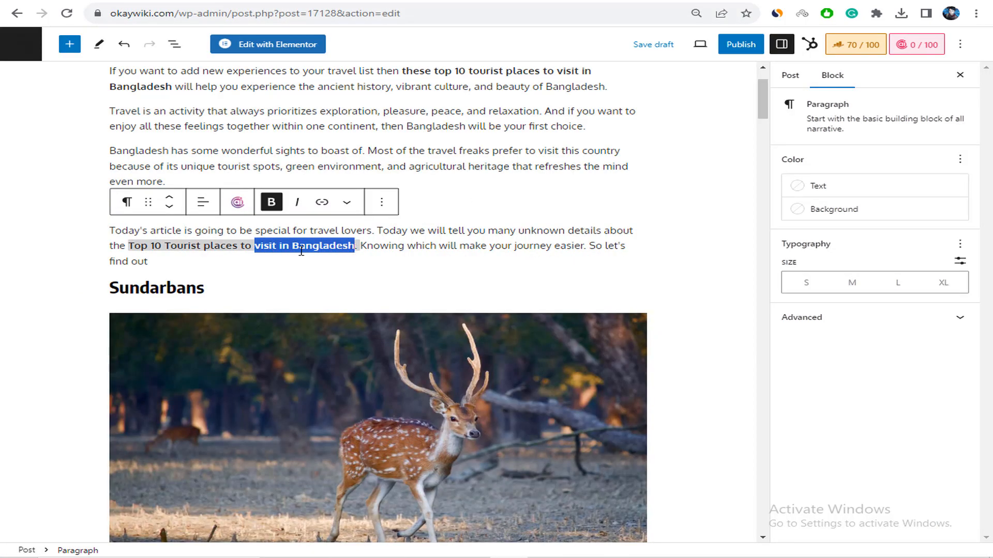
left_click(322, 201)
key("ctrl+v")
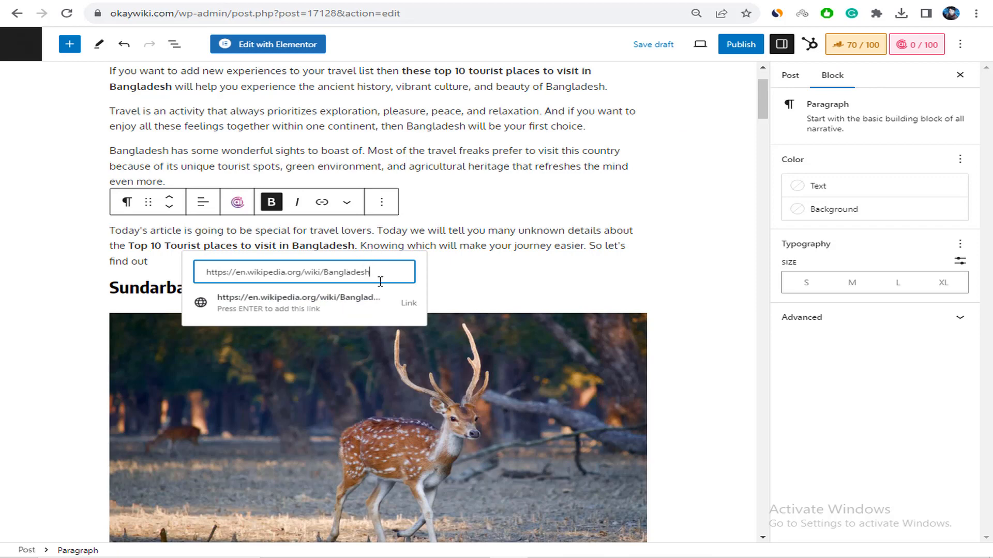
left_click(326, 310)
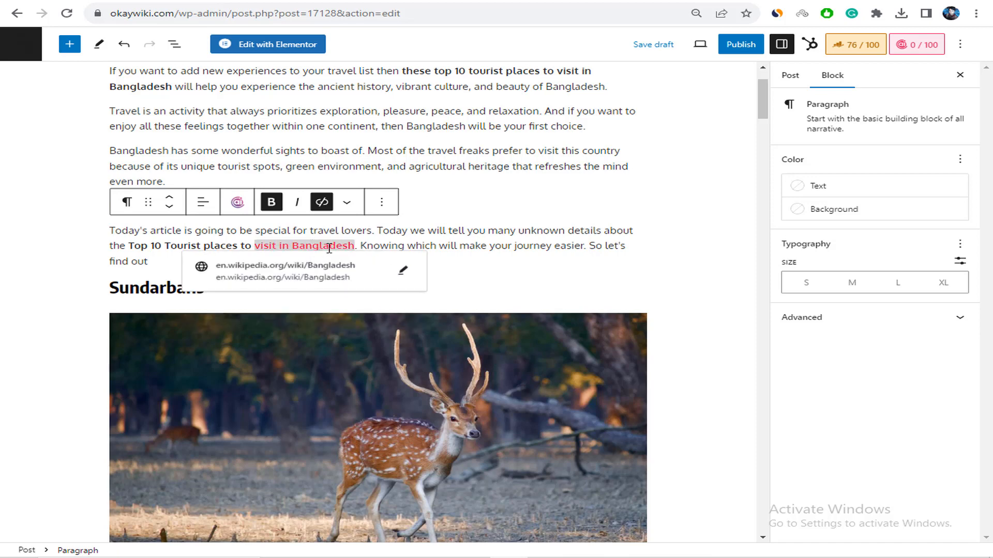
- Check the link on "visit in Bangladesh" in the last introductory paragraph
type(".")
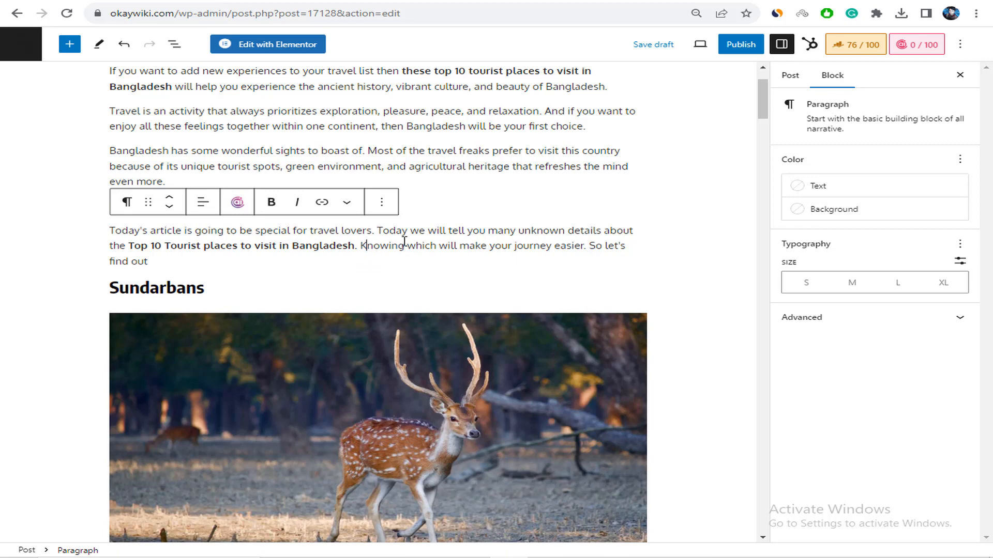
left_click(347, 247)
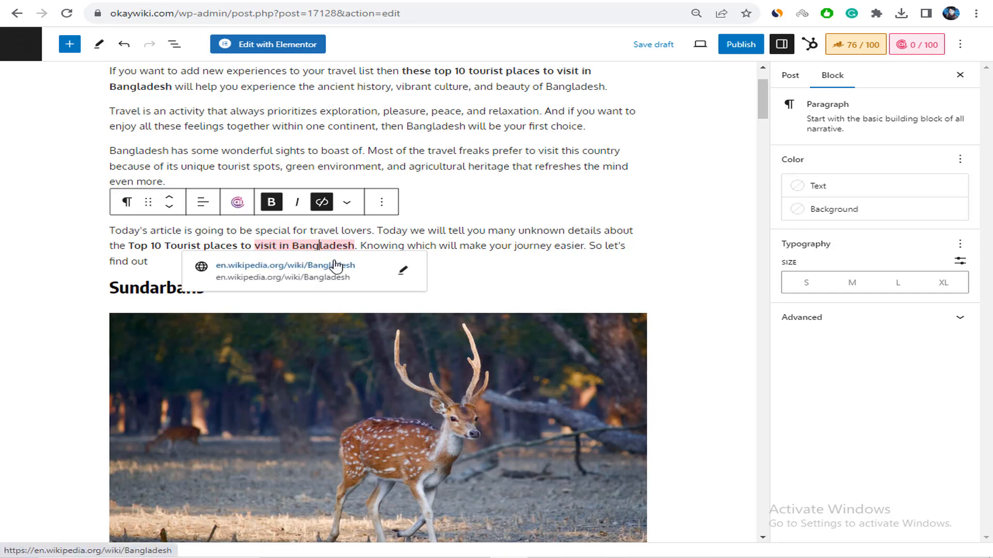
left_click(293, 246)
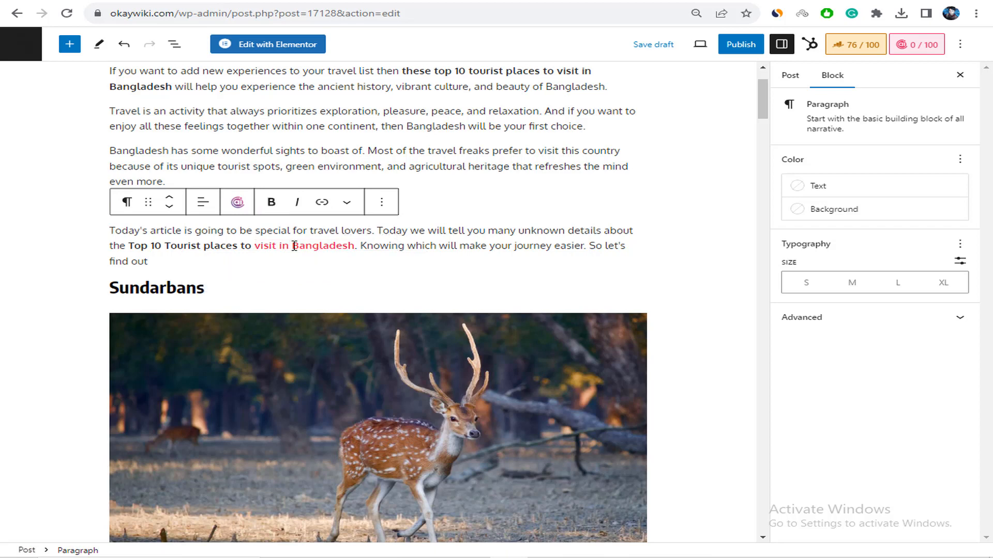
left_click(402, 246)
scroll(601, 171, "up", 2)
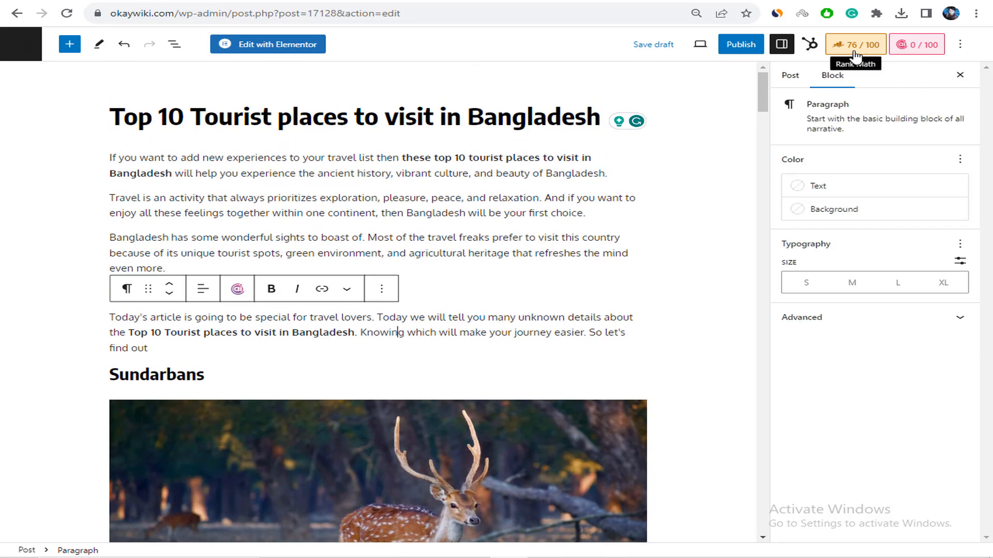
left_click(298, 235)
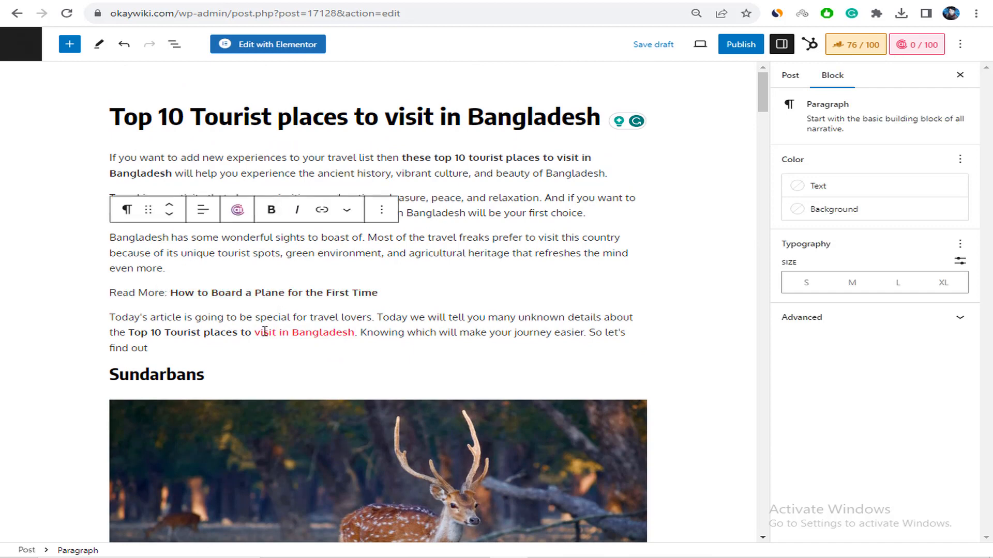
mouse_move(454, 308)
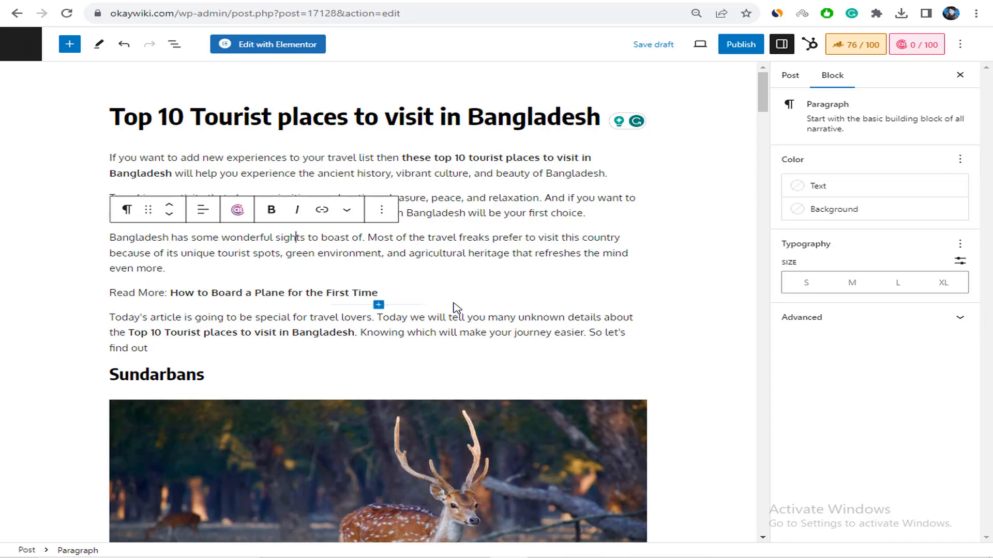
- Open the Rank Math analysis and review the Additional checks, especially the one on the focus keyword in subheadings
left_click(868, 46)
scroll(869, 259, "down", 2)
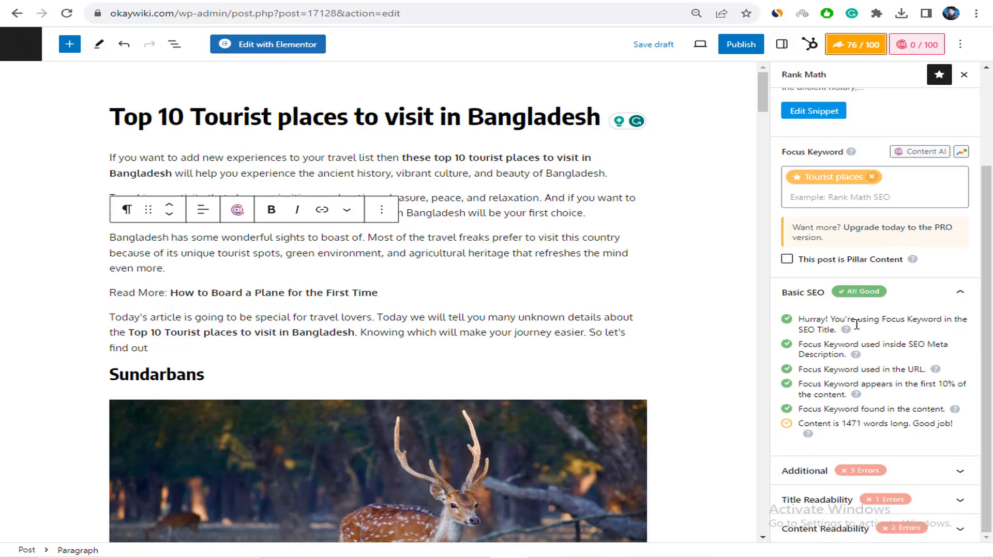
left_click(831, 471)
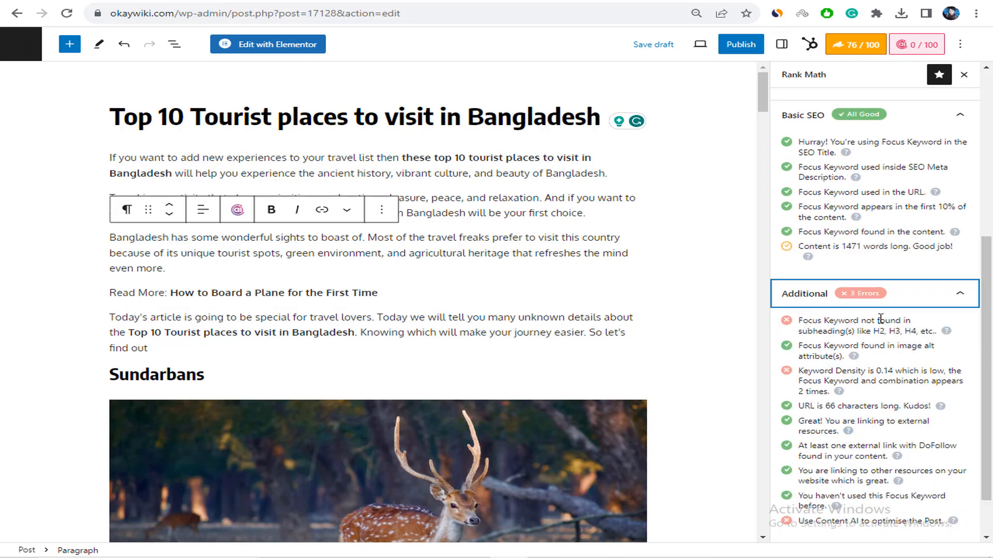
left_click_drag(808, 329, 916, 333)
left_click(871, 332)
left_click(918, 332)
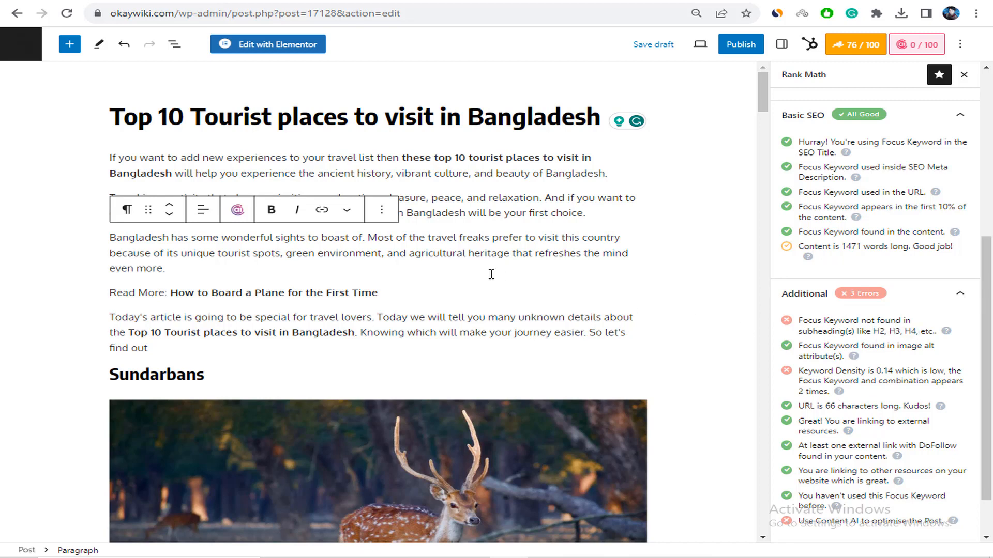
- Copy "10 Tourist places to visit in Bangladesh" from the introduction into a new block above "Sundarbans" and make it an H2 heading
left_click_drag(129, 330, 360, 335)
left_click(169, 332)
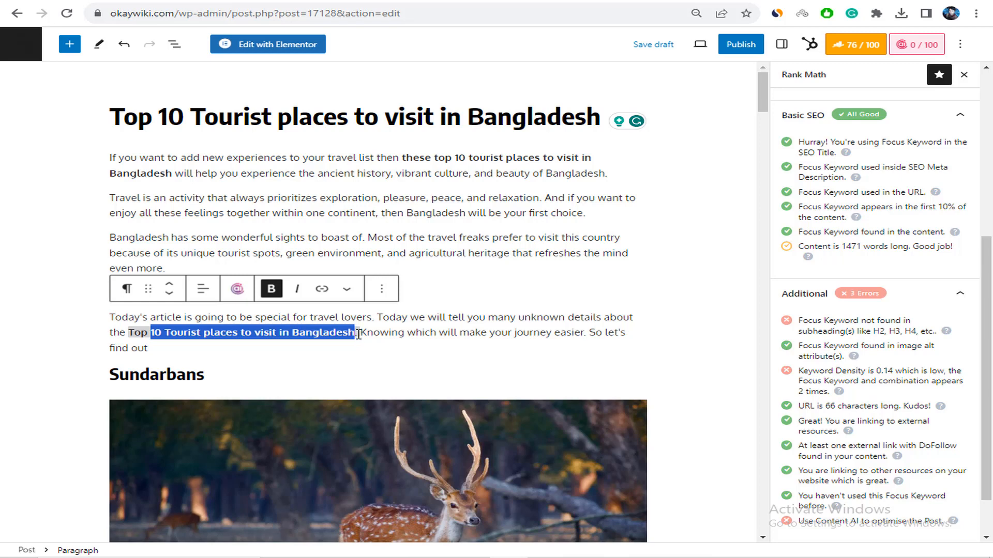
left_click(230, 352)
key("Return")
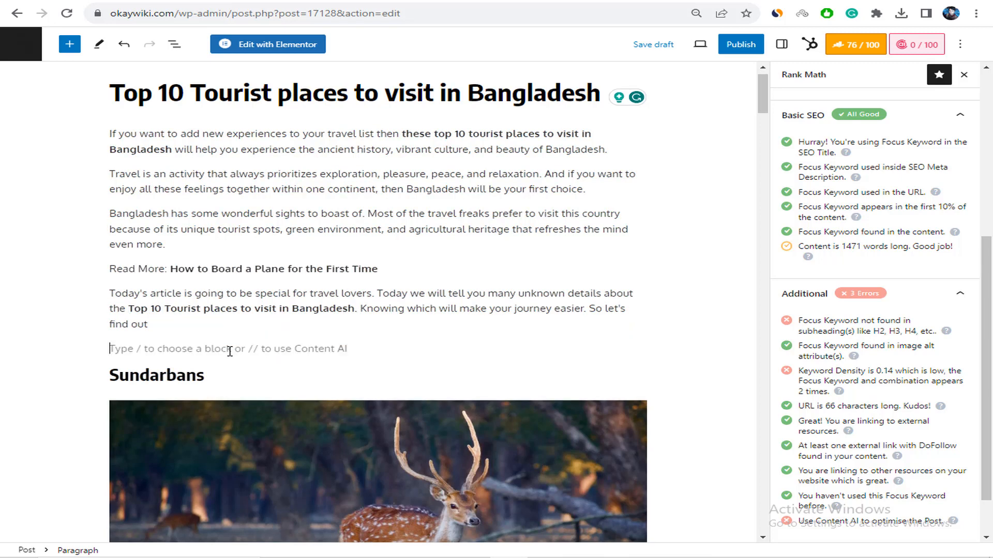
key("ctrl+v")
left_click(126, 321)
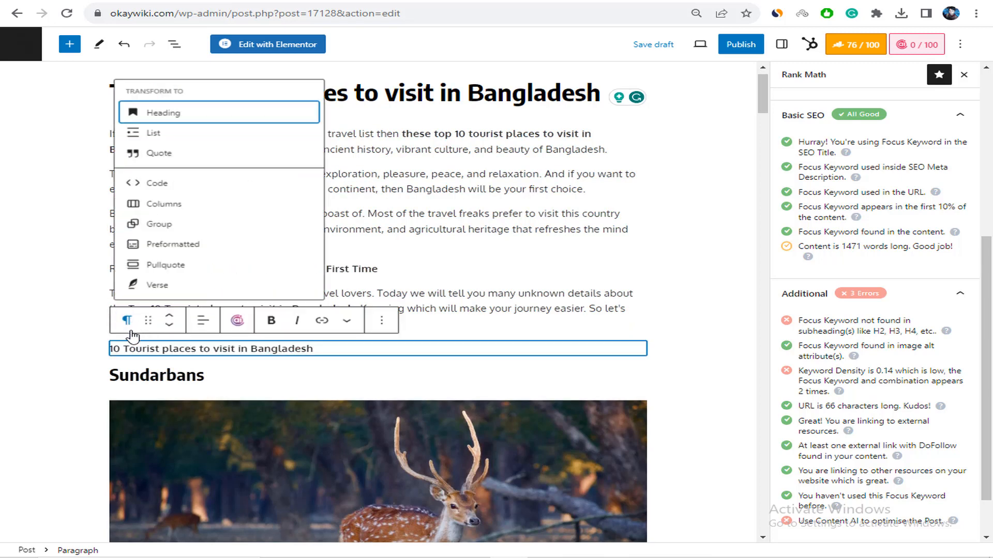
left_click(160, 113)
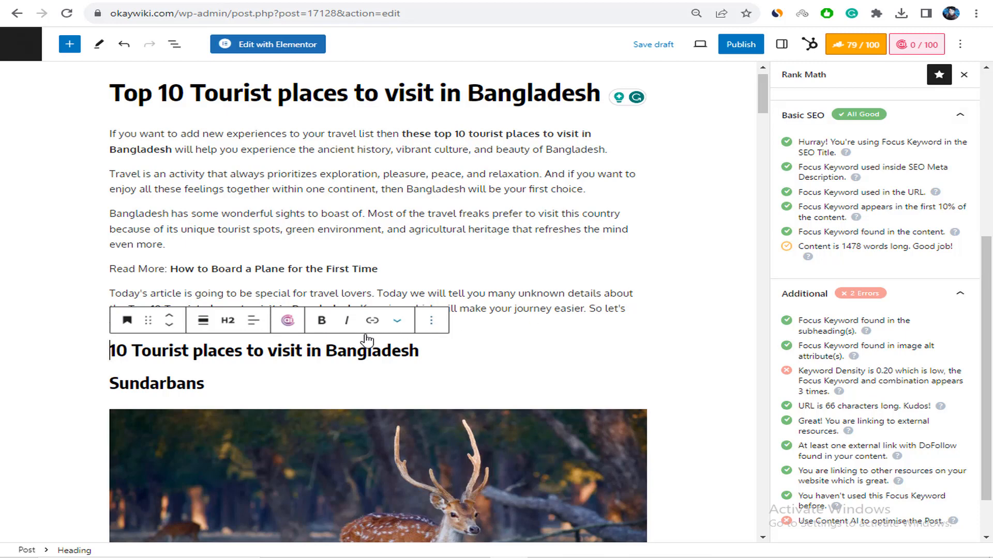
left_click(346, 346)
left_click(371, 321)
- Open Rank Math's Content AI for the post and run its research on the focus keyword "Tourist places"
scroll(543, 147, "up", 1)
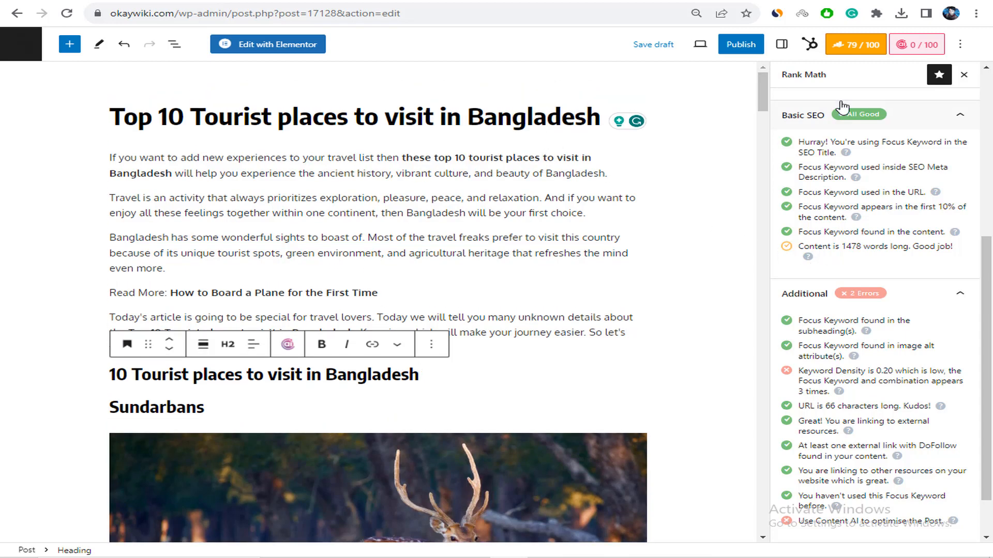
scroll(871, 120, "up", 5)
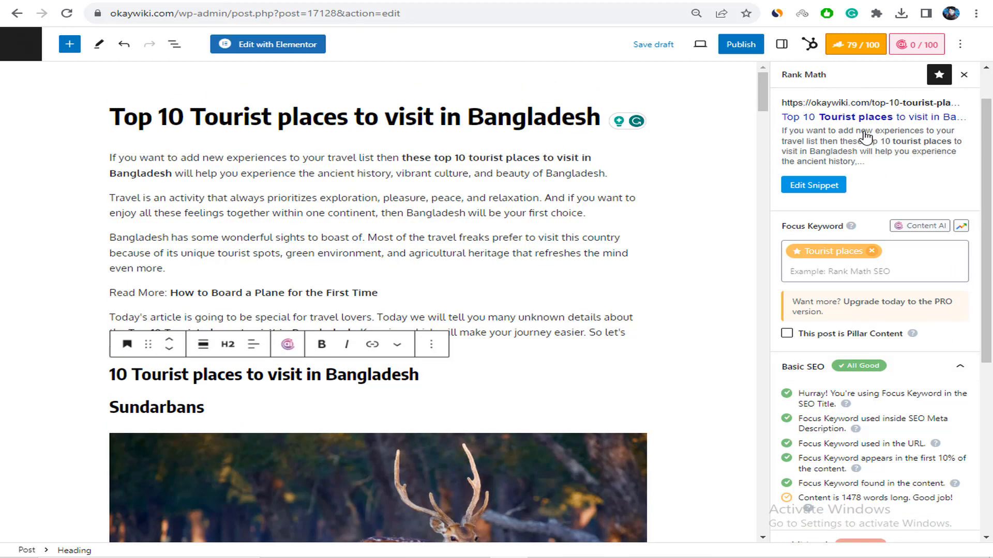
left_click(925, 226)
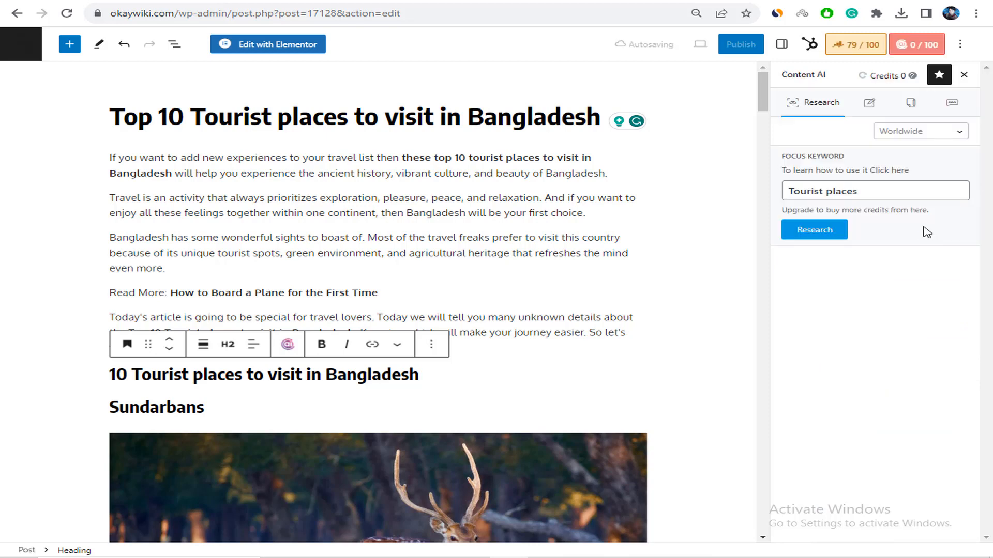
left_click(844, 194)
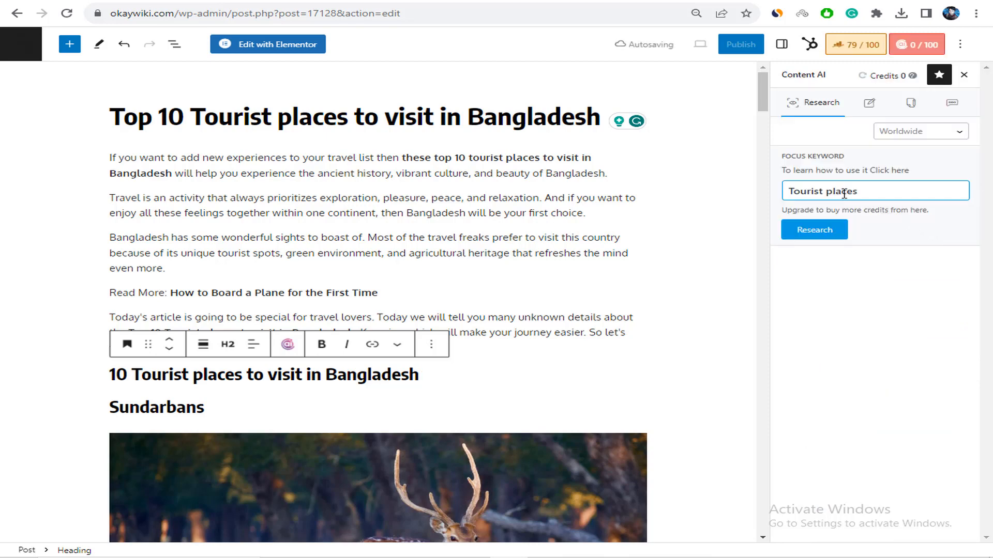
left_click(831, 230)
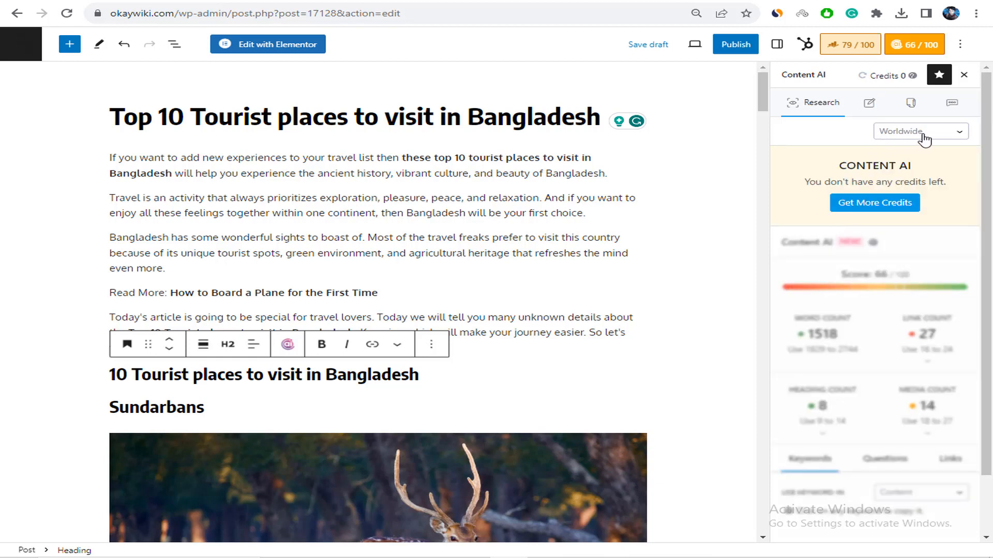
- Close Content AI and return to the post's general Rank Math SEO analysis
scroll(888, 263, "down", 2)
scroll(888, 267, "up", 2)
left_click(964, 75)
left_click(850, 45)
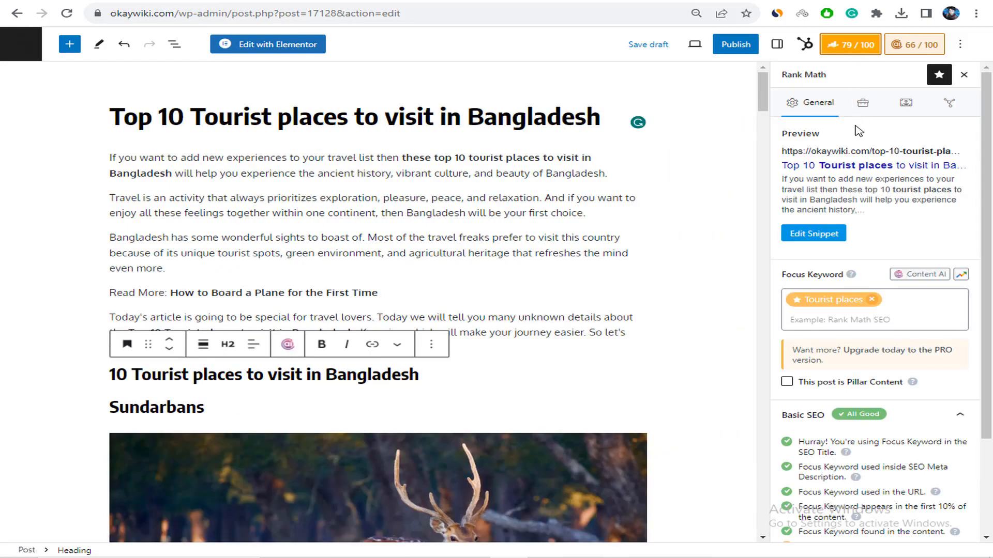
scroll(893, 151, "down", 2)
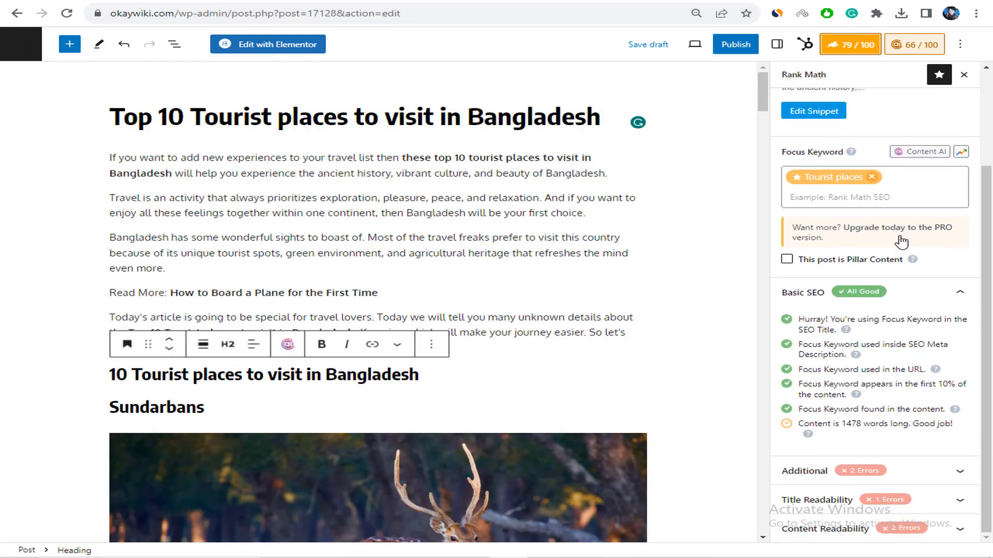
- Expand Rank Math's Additional checks and examine the keyword density check, including how often the focus keyword appears
left_click(865, 471)
scroll(864, 465, "down", 4)
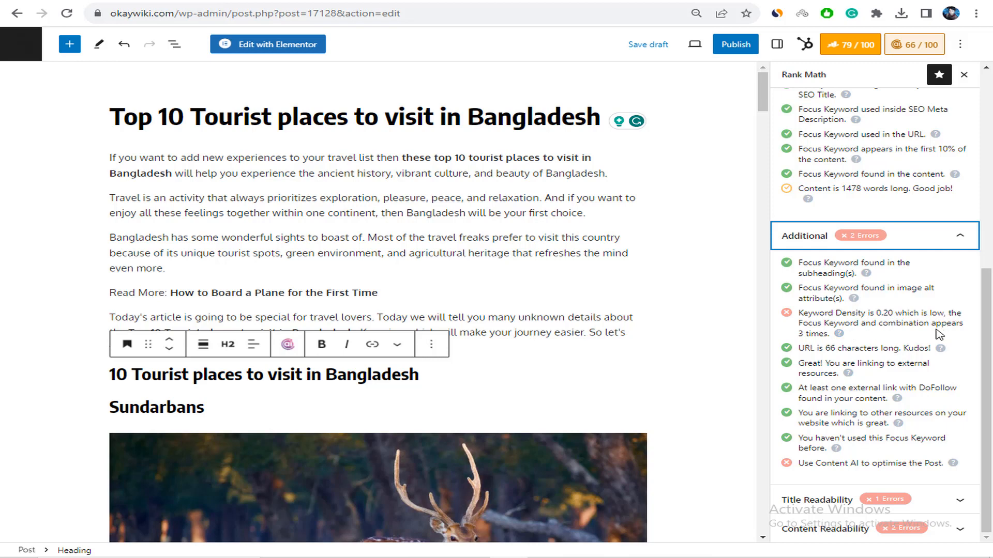
left_click_drag(796, 332, 971, 326)
left_click(880, 337)
left_click(971, 326)
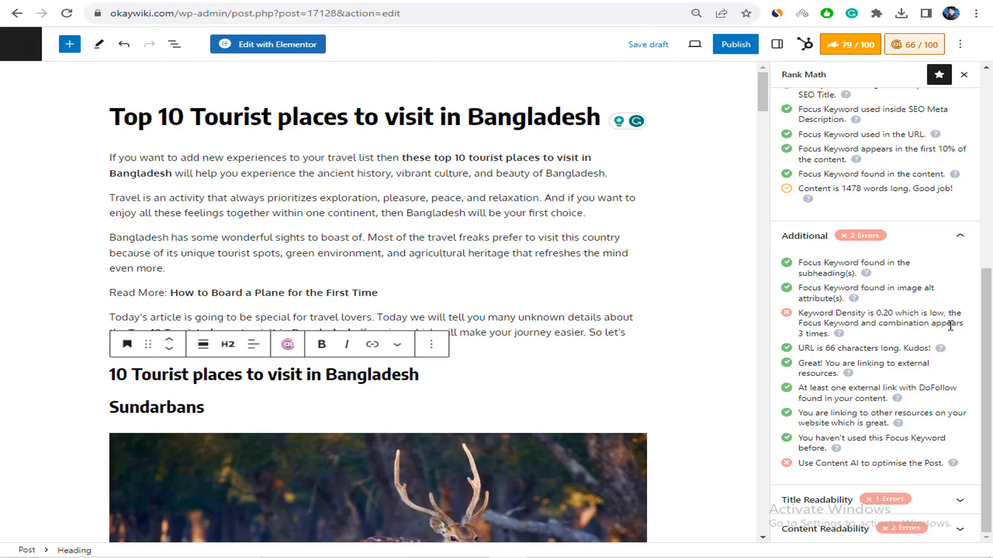
left_click_drag(797, 333, 820, 335)
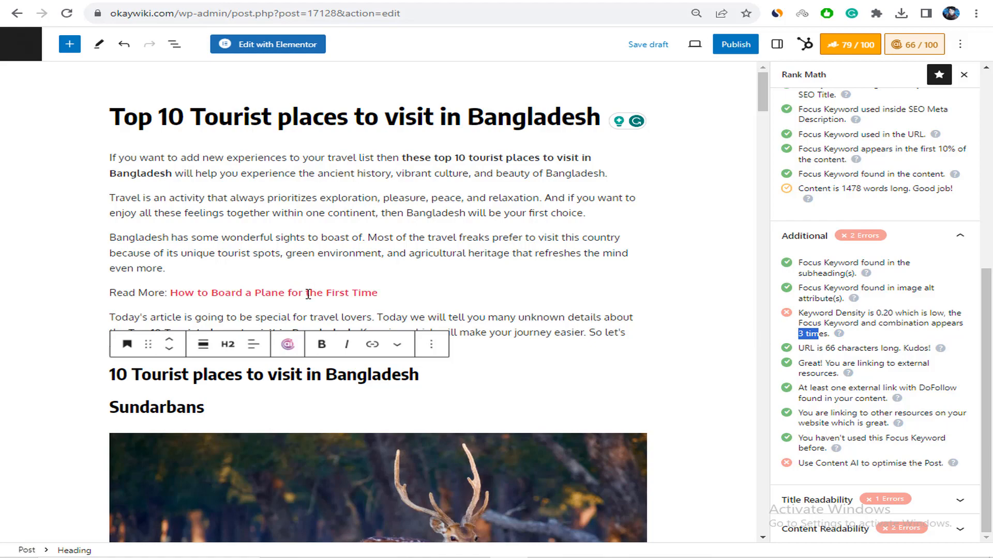
- Look through the Sundarbans and Saint Martin sections for places where the focus keyword could be used
scroll(482, 297, "down", 12)
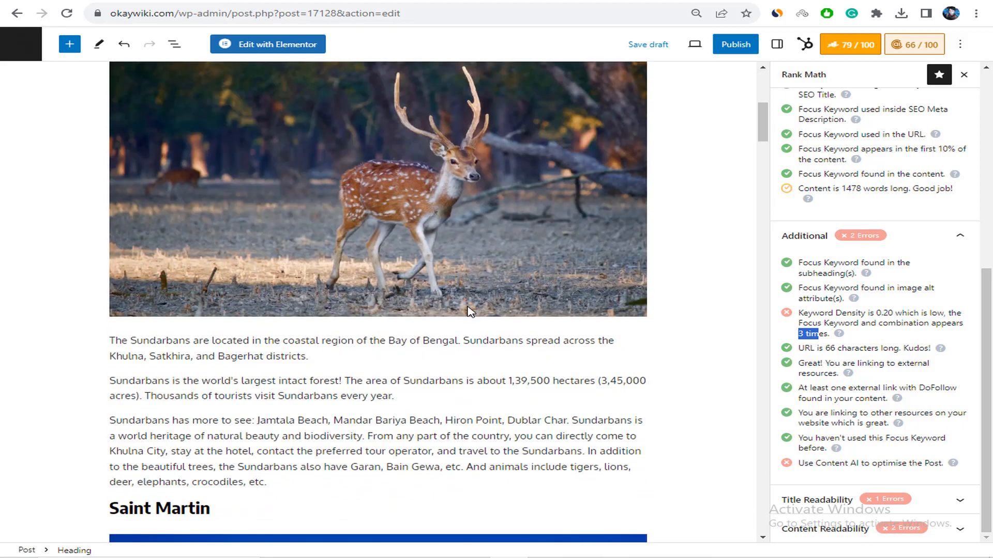
scroll(402, 313, "down", 7)
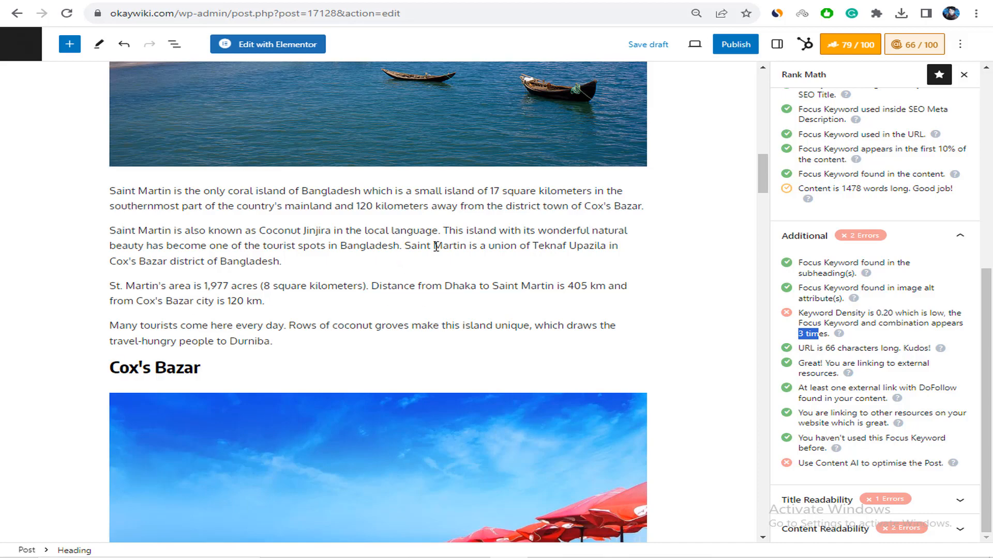
scroll(543, 229, "up", 4)
scroll(636, 238, "up", 11)
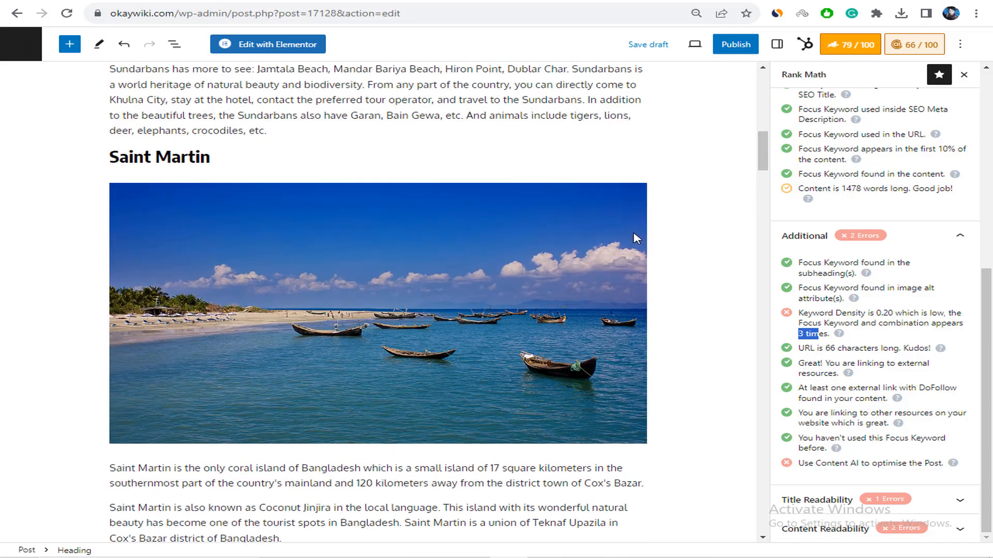
scroll(632, 235, "up", 3)
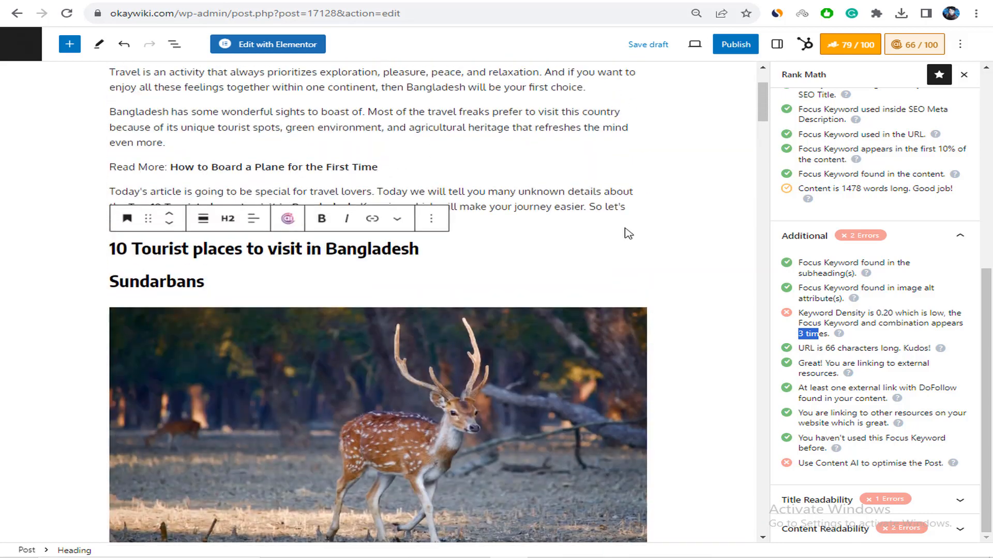
scroll(409, 246, "down", 3)
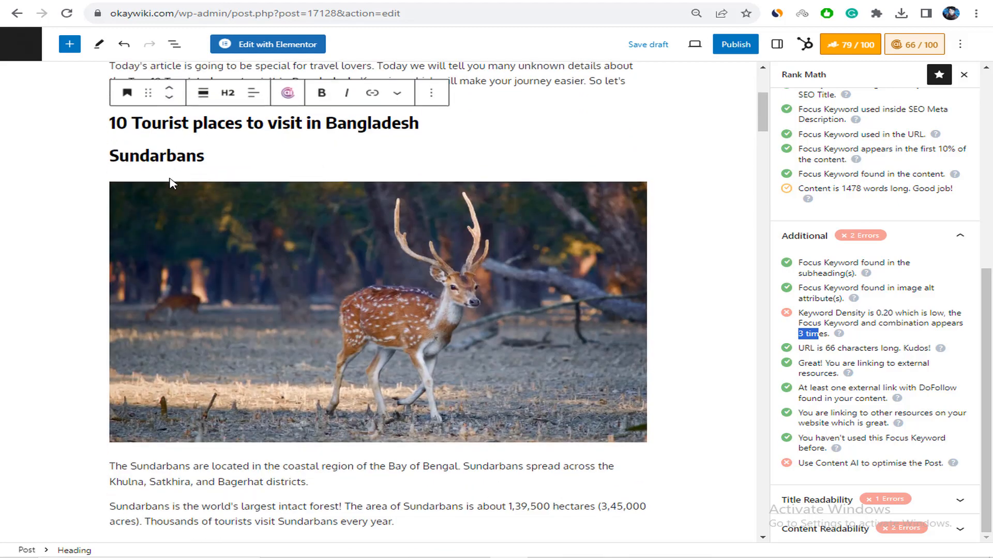
scroll(272, 348, "down", 3)
scroll(360, 376, "down", 3)
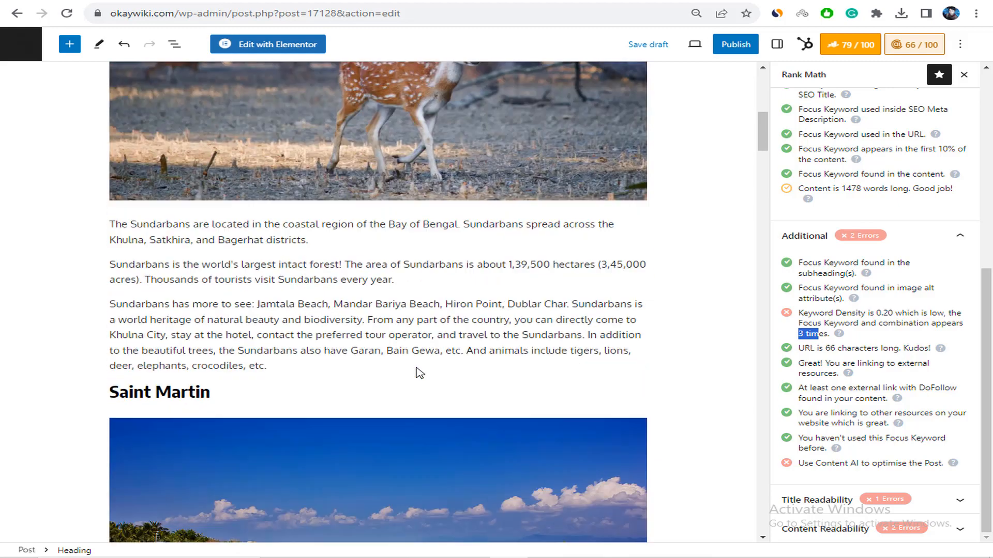
scroll(535, 284, "up", 6)
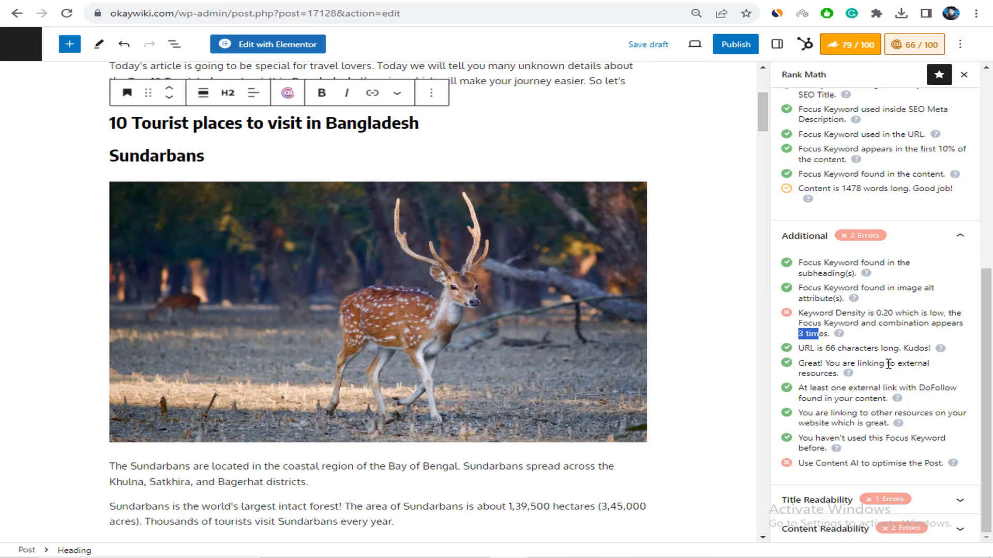
- Expand the Title Readability checks and compare the power word requirement with the post title
left_click(798, 502)
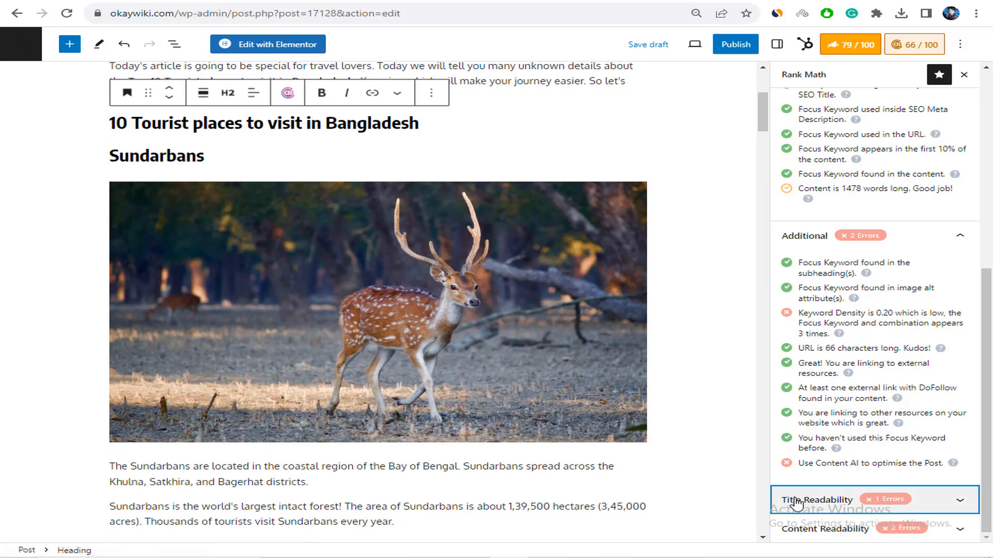
left_click(834, 507)
left_click_drag(801, 485, 863, 474)
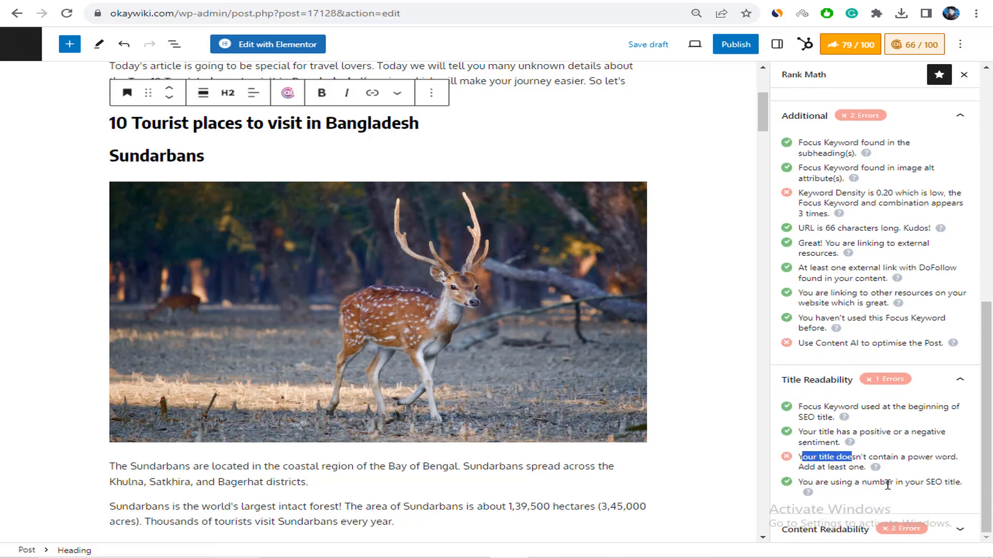
scroll(533, 177, "up", 5)
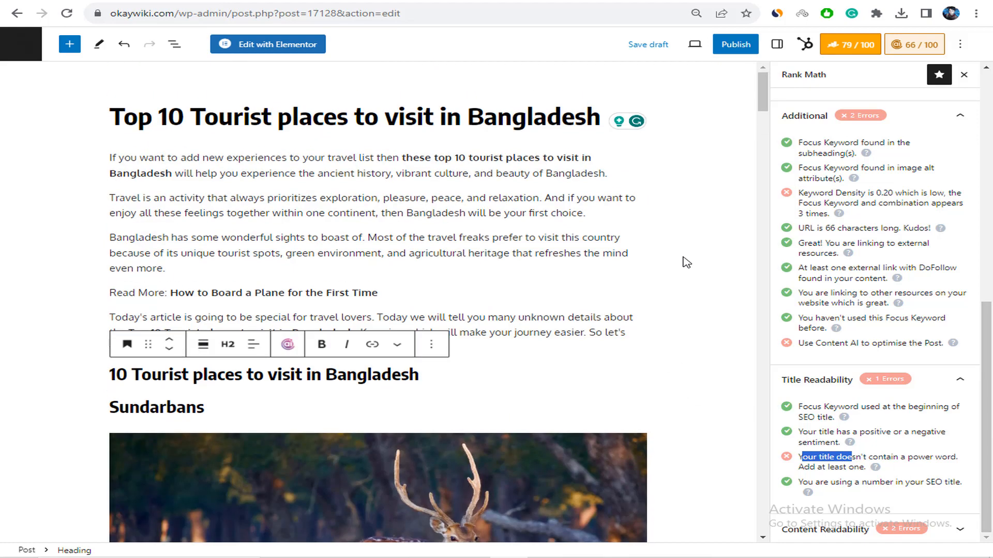
left_click(600, 119)
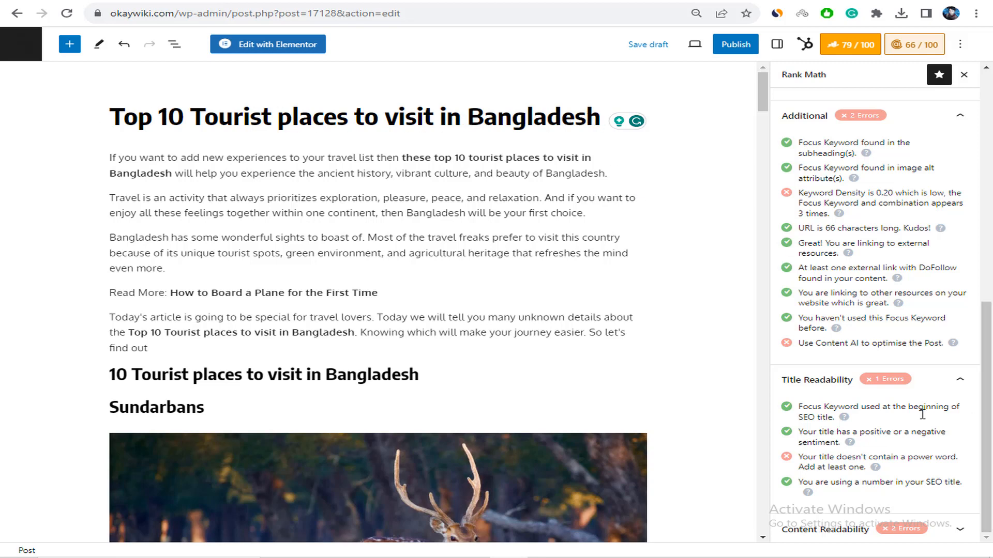
- Expand the Content Readability checks and compare the Table of Contents item with the contents list in the post preview
left_click(864, 530)
scroll(864, 540, "down", 2)
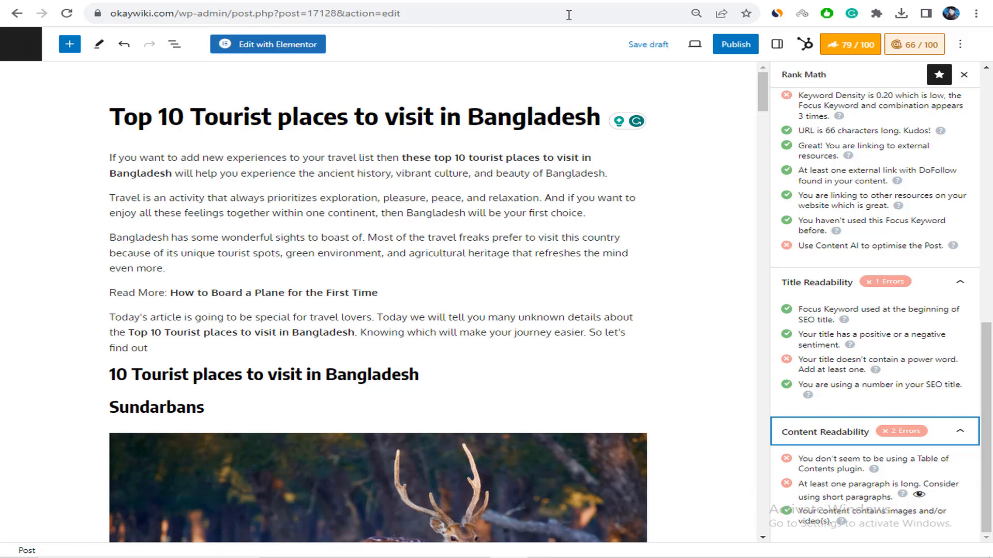
key("ctrl+Tab")
scroll(552, 175, "up", 10)
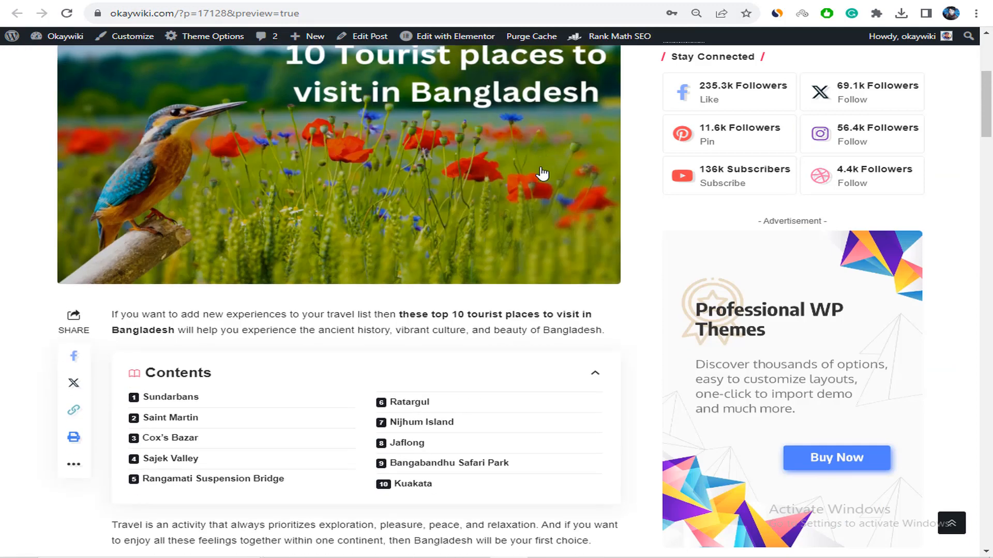
scroll(541, 175, "down", 3)
double_click(156, 207)
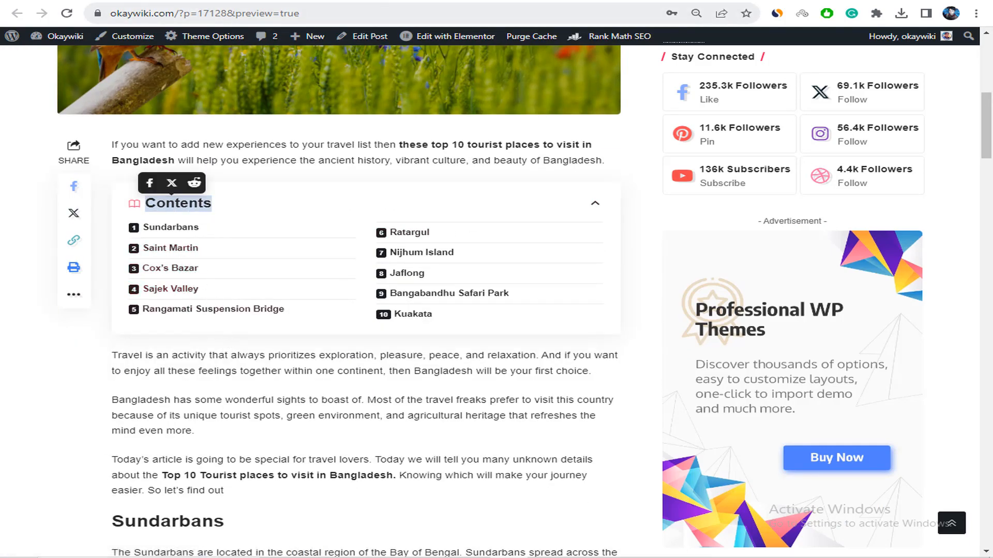
key("ctrl+shift+Tab")
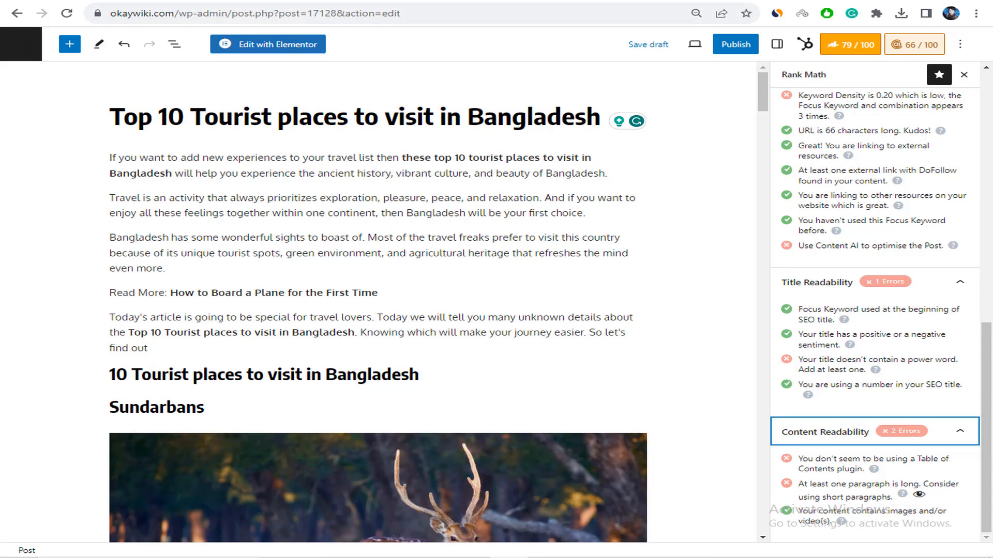
key("ctrl+Tab")
key("ctrl+shift+Tab")
- Go over the Basic SEO and Additional checks once more, focusing on keyword density
scroll(790, 262, "up", 1)
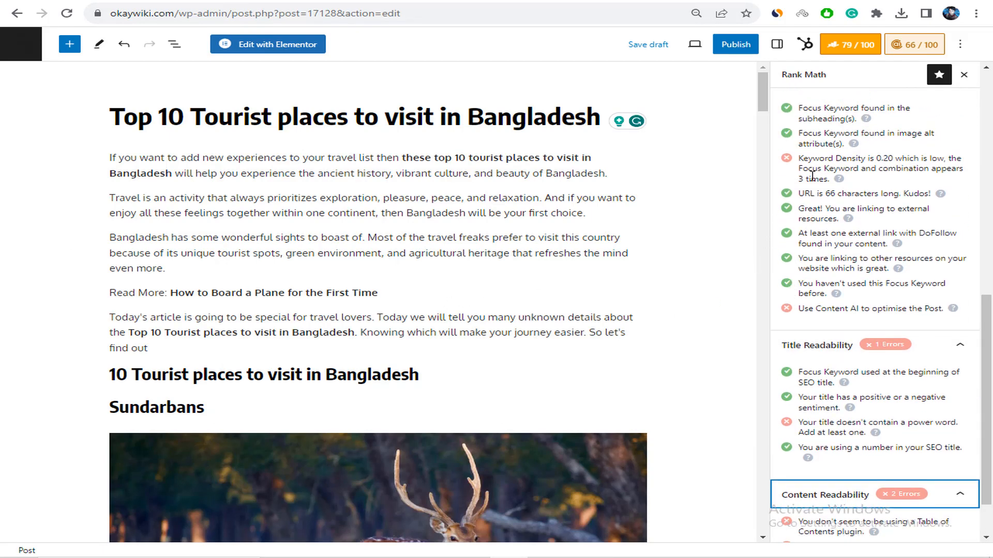
left_click_drag(799, 158, 856, 160)
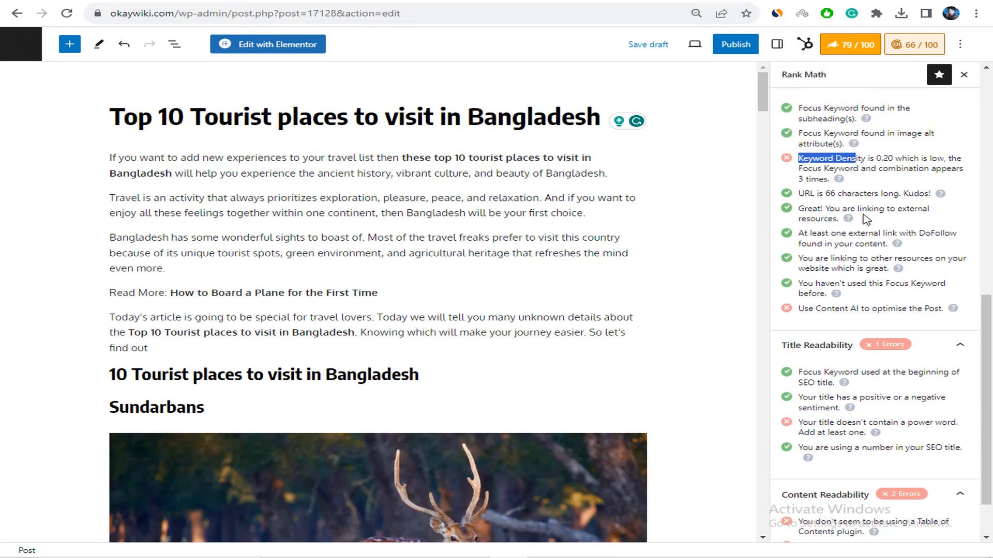
scroll(900, 230, "up", 3)
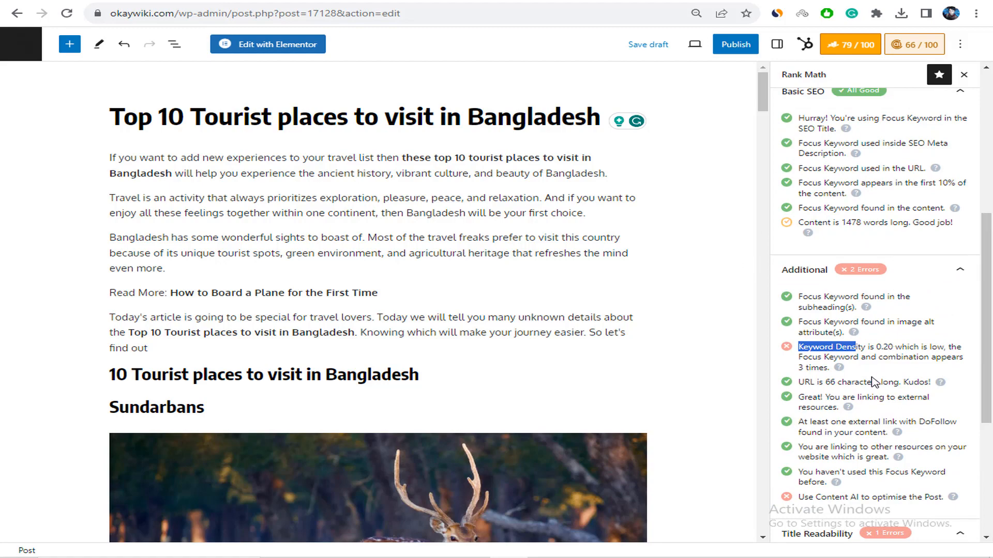
scroll(879, 393, "down", 2)
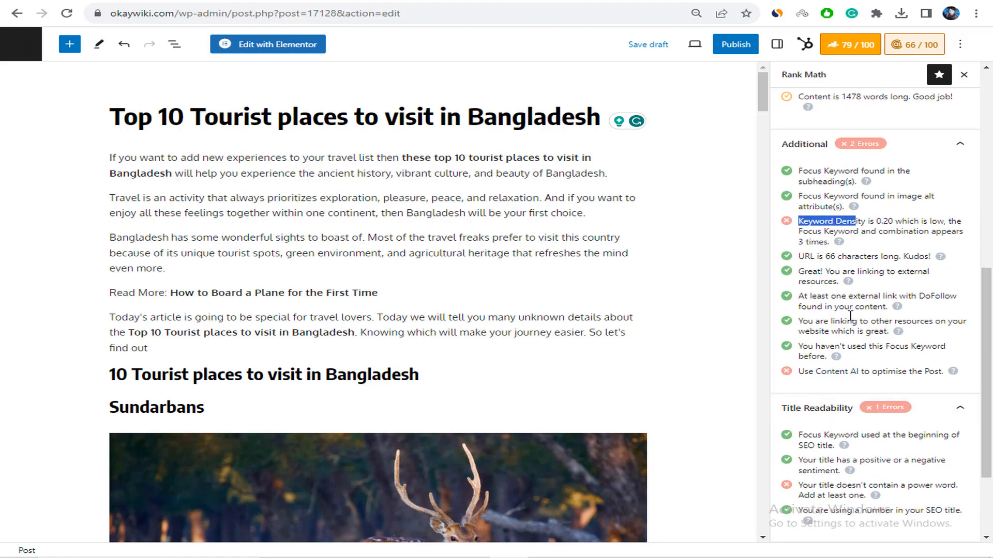
scroll(830, 311, "up", 5)
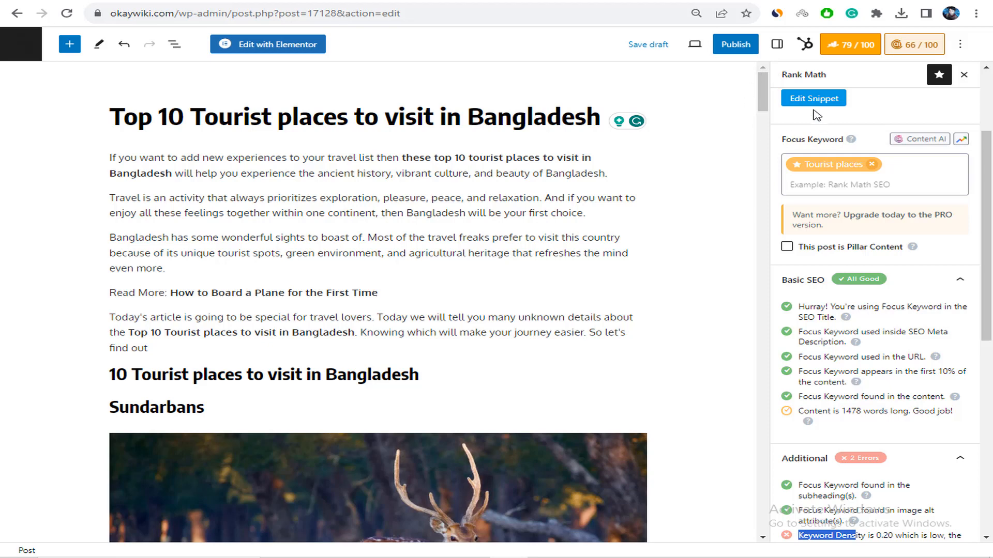
- Publish the post and open its live page
left_click(738, 48)
left_click(835, 51)
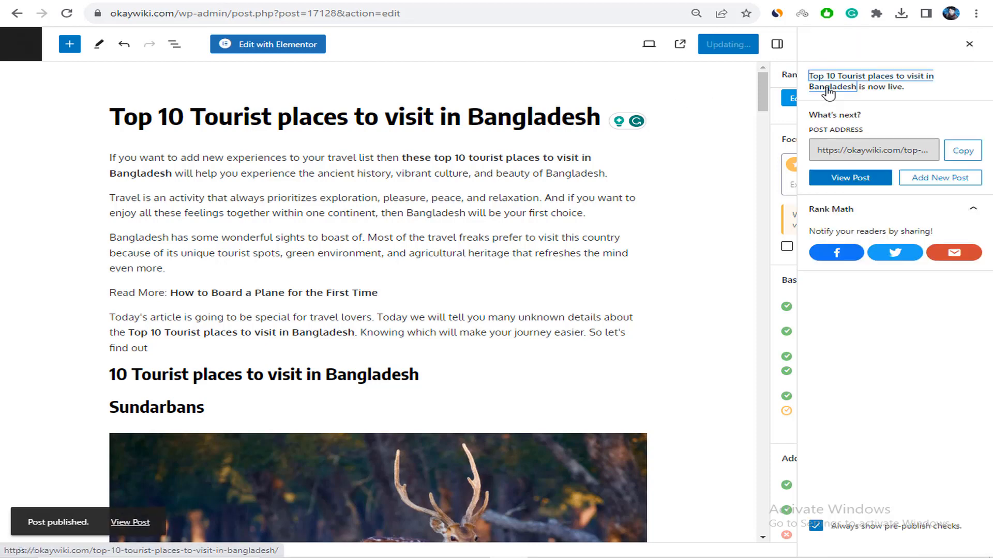
left_click(130, 521)
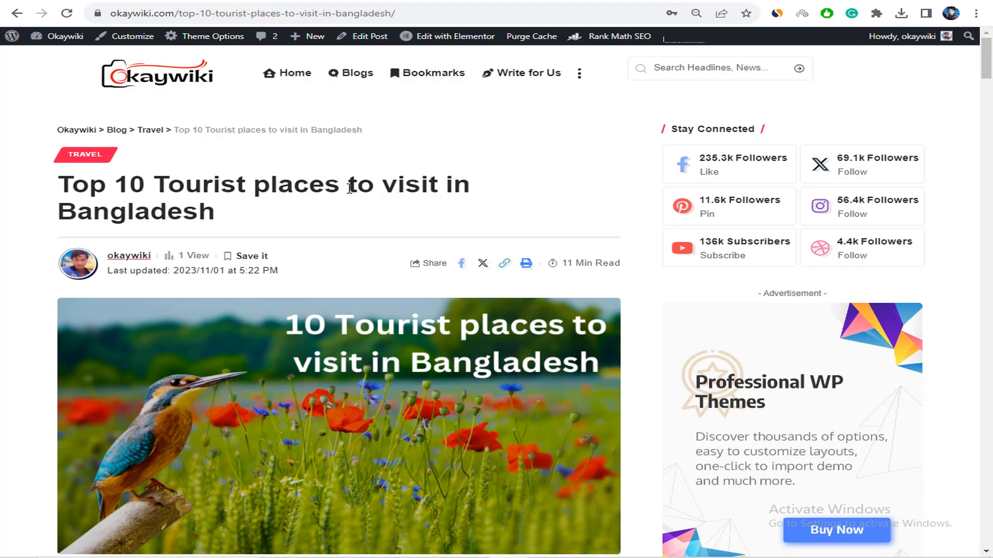
- Check the title, URL, featured image, contents list and opening paragraph of the published post
left_click_drag(105, 212, 317, 215)
left_click(317, 216)
scroll(317, 215, "down", 3)
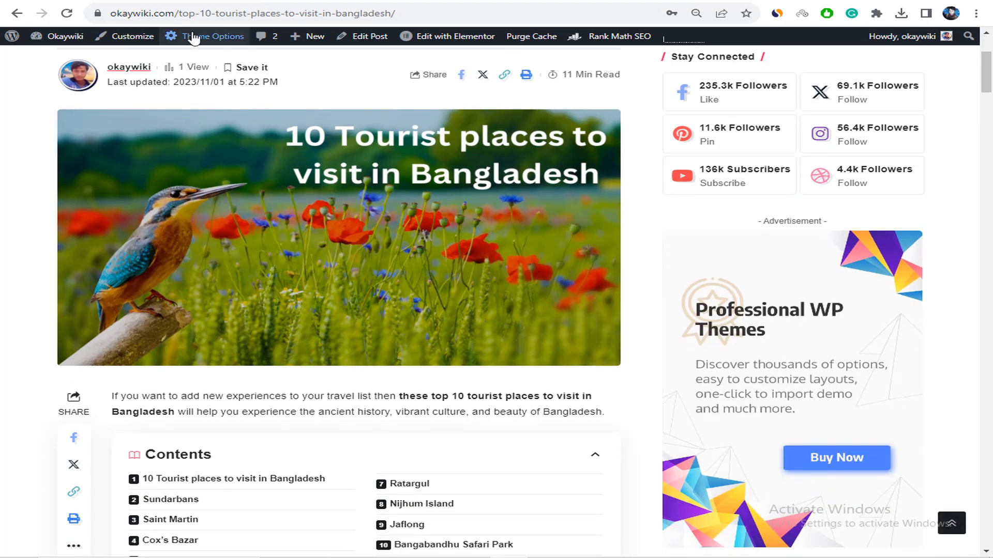
left_click(280, 13)
scroll(310, 207, "up", 2)
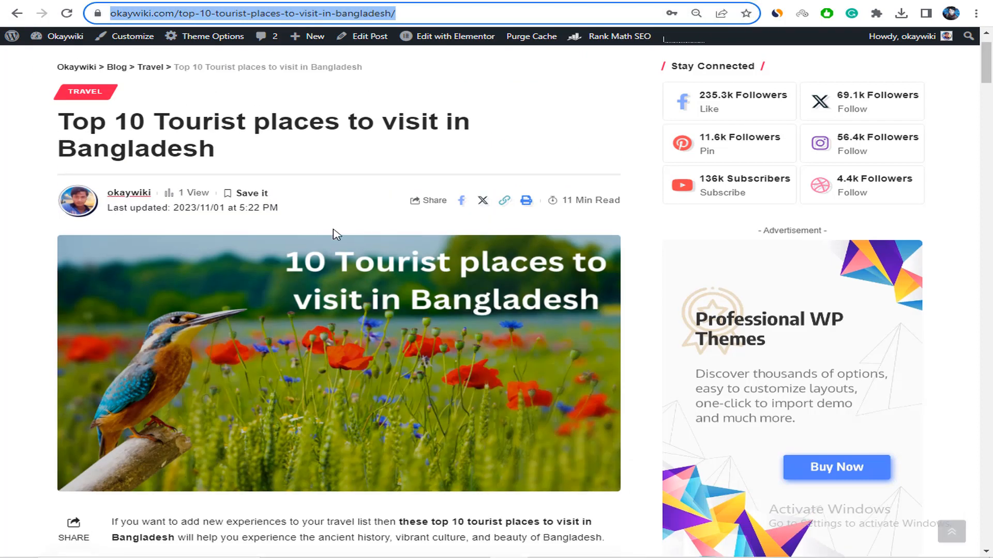
scroll(429, 296, "down", 5)
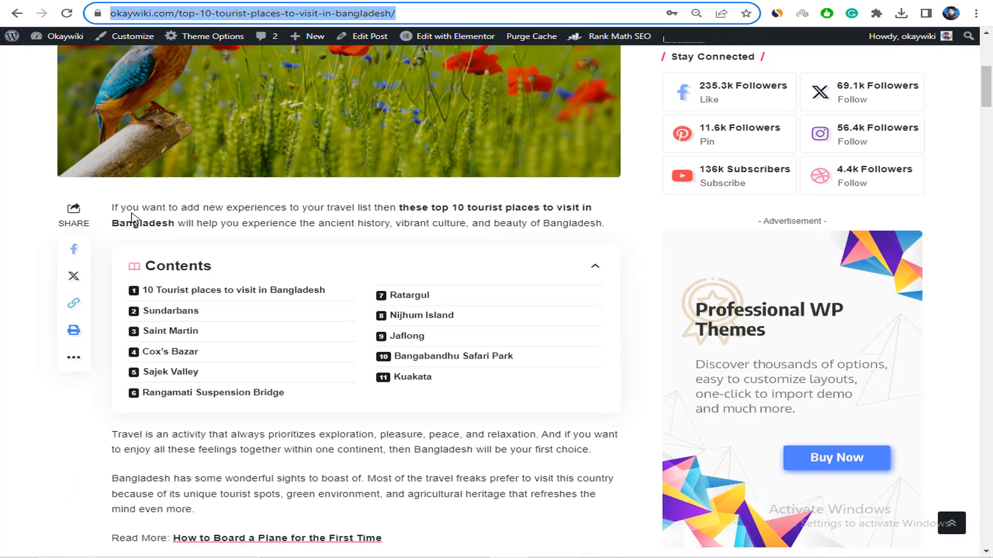
left_click_drag(120, 207, 579, 226)
- Read through the published post from the introduction to the Kuakata section, checking headings, links, images and tags
scroll(350, 308, "down", 5)
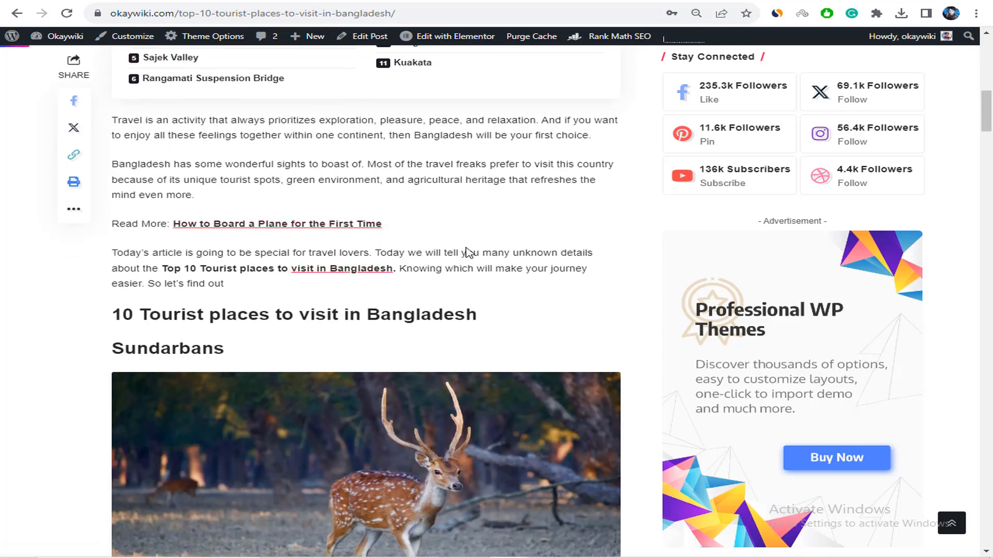
scroll(455, 256, "up", 5)
scroll(439, 259, "down", 20)
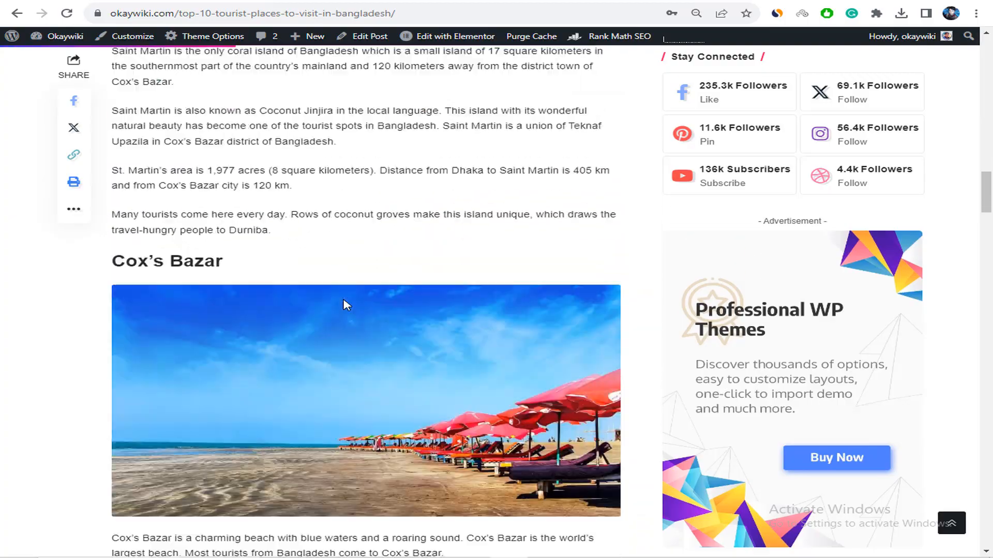
scroll(345, 304, "down", 20)
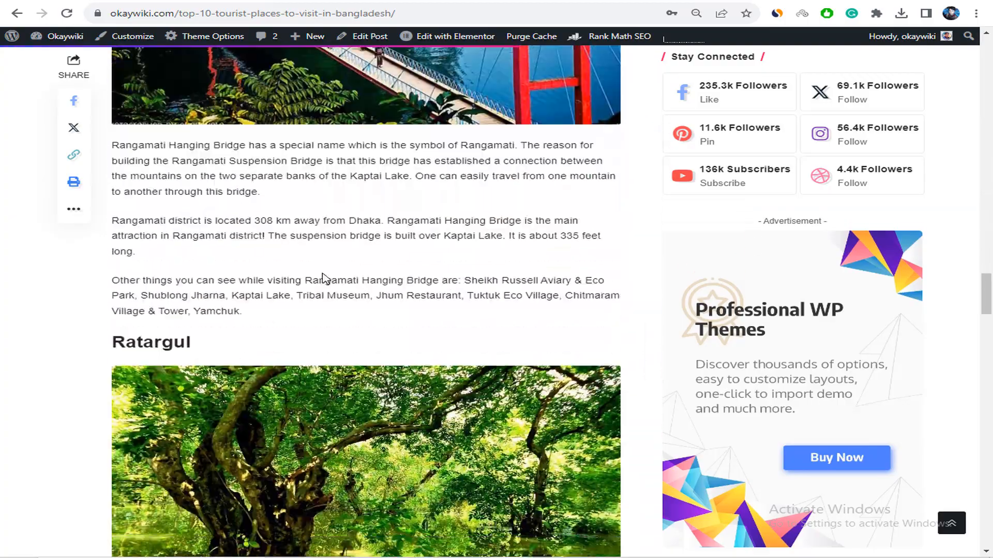
scroll(322, 278, "down", 20)
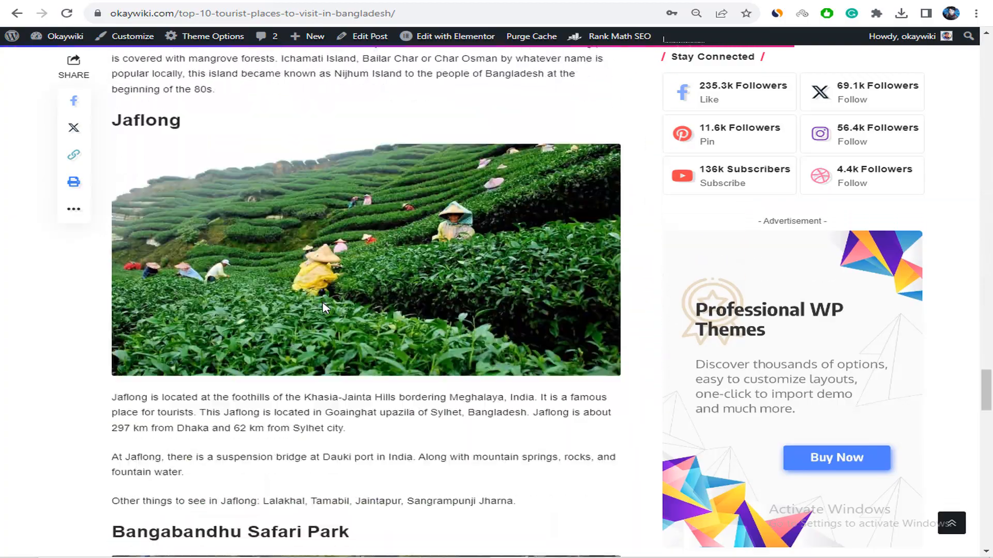
scroll(323, 307, "down", 5)
scroll(322, 303, "down", 20)
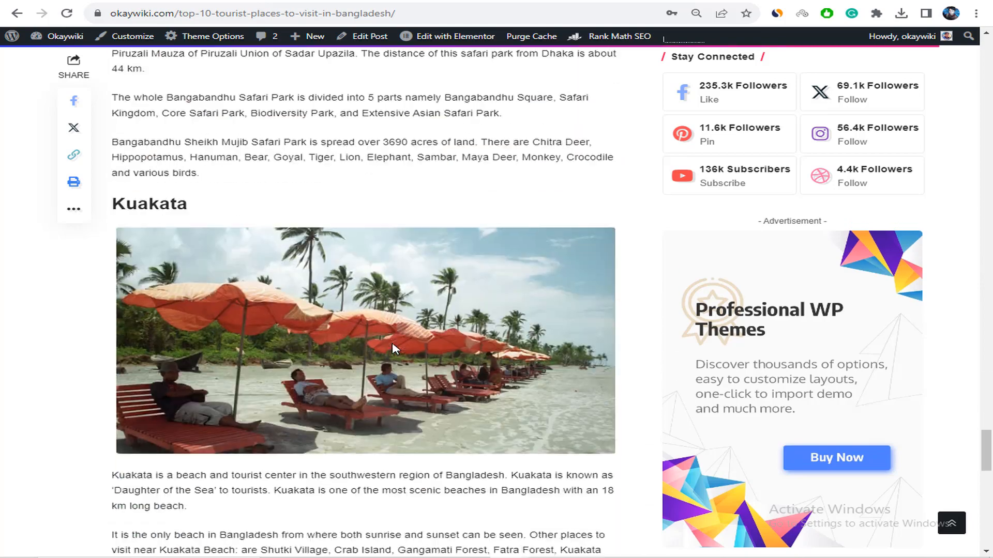
scroll(469, 302, "up", 20)
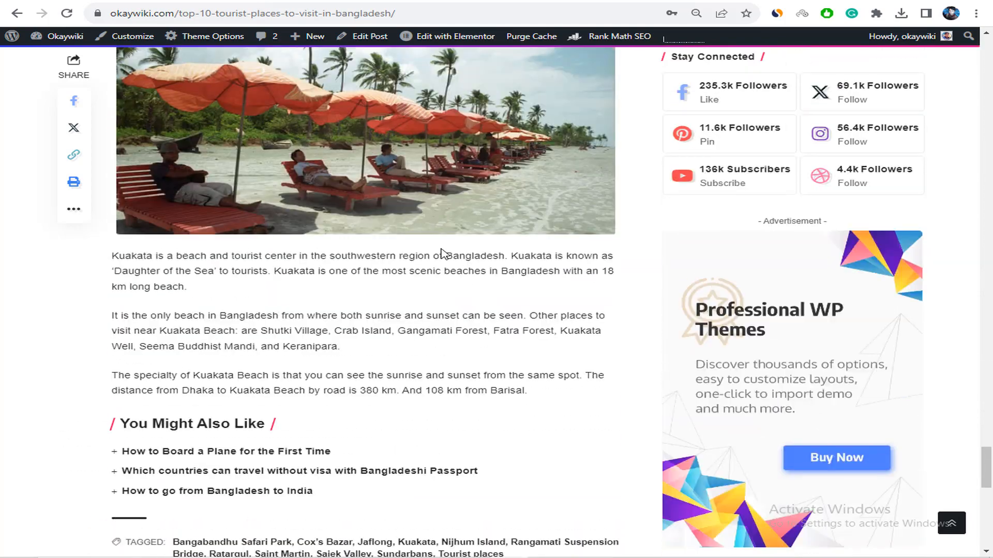
scroll(454, 243, "up", 20)
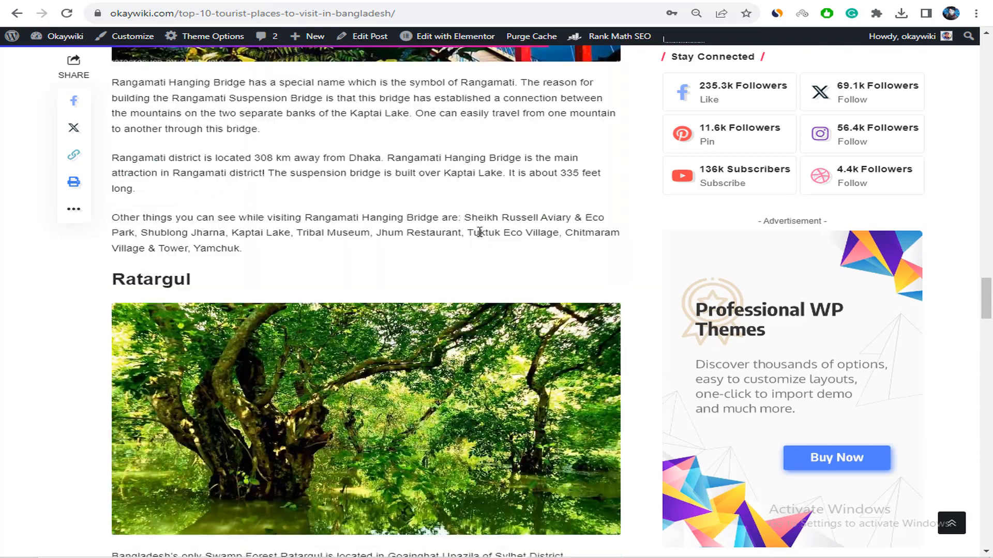
scroll(469, 231, "up", 20)
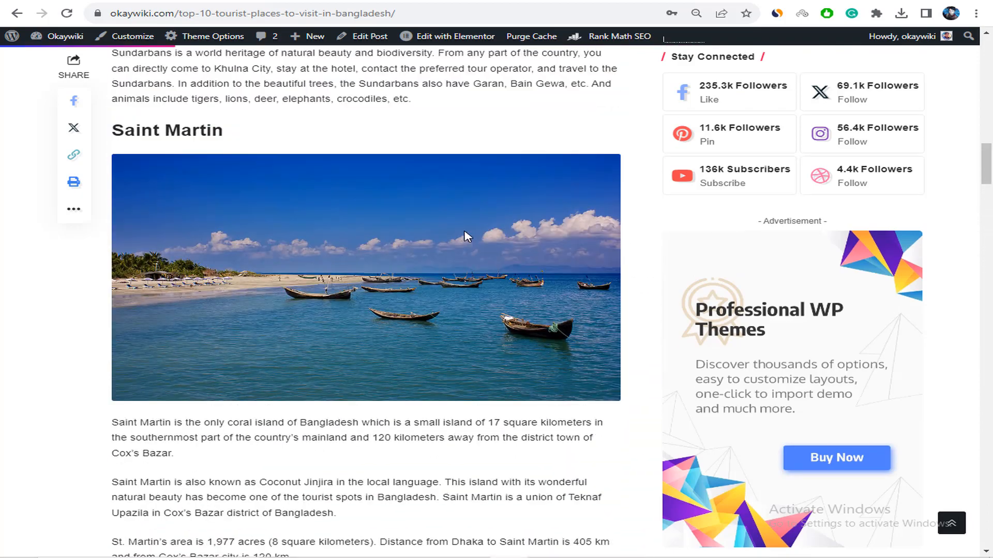
- Switch to the Unique Web School channel on YouTube and view its home page
scroll(432, 228, "up", 3)
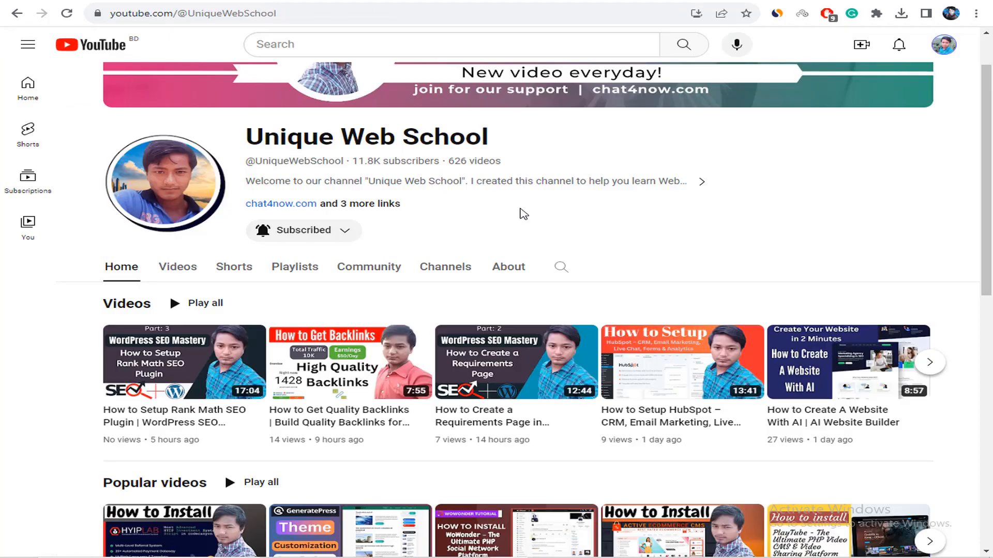
scroll(523, 213, "up", 2)
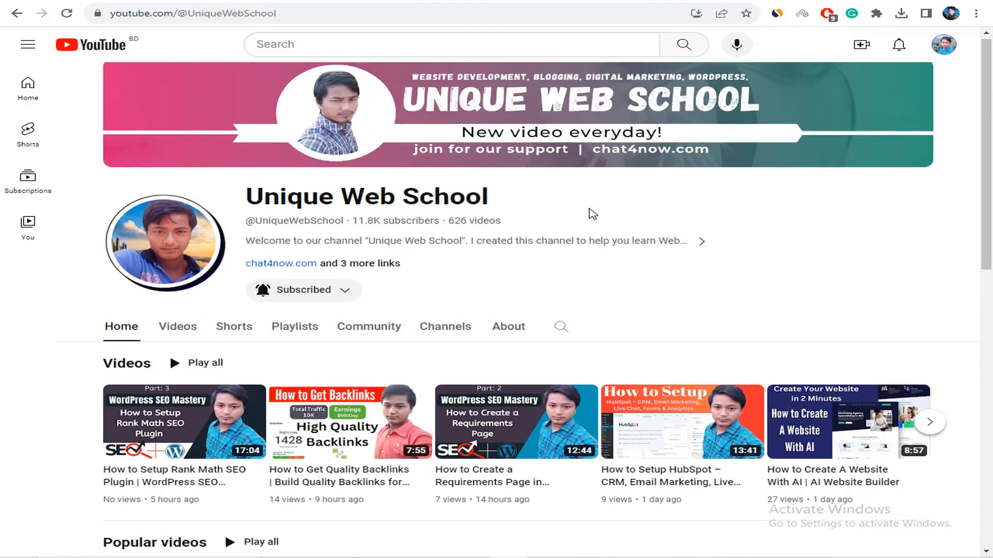